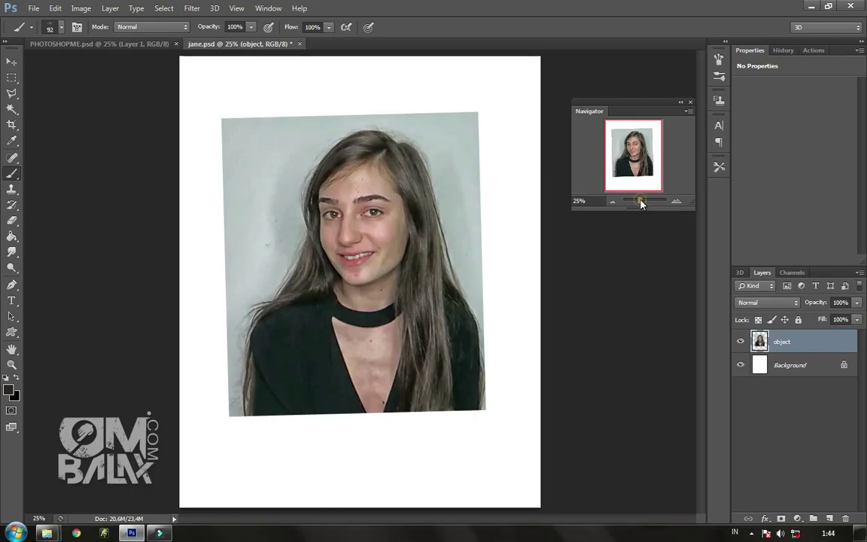
# Step: Zoom in on the face and set up the Smudge tool at 67% with a 79 px brush
pyautogui.moveTo(640, 203); pyautogui.dragTo(643, 202)
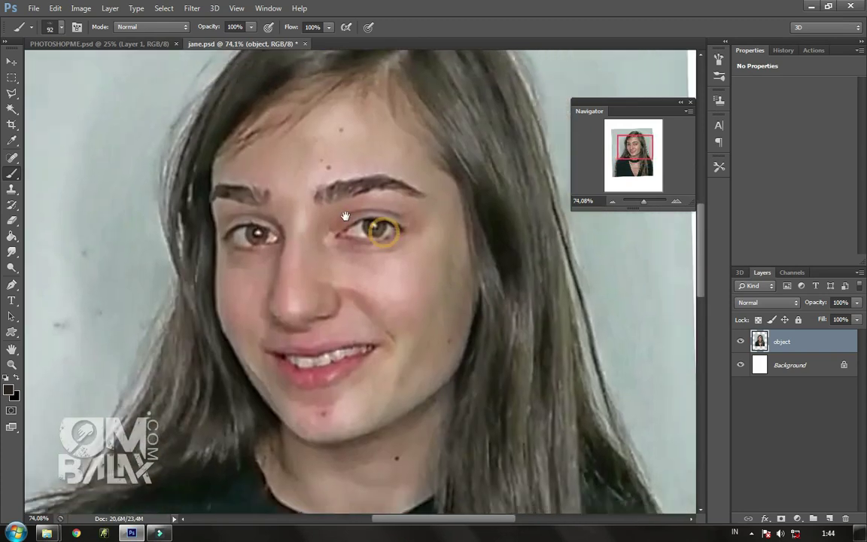
pyautogui.click(11, 251)
pyautogui.rightClick(346, 224)
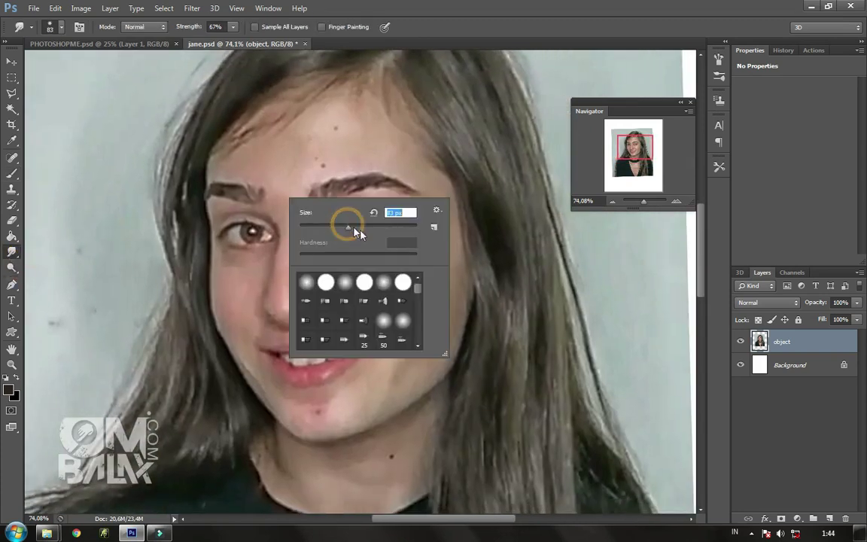
pyautogui.moveTo(353, 228); pyautogui.dragTo(337, 225)
pyautogui.scroll(-2, 416, 290)
pyautogui.scroll(-2, 416, 291)
pyautogui.scroll(-2, 418, 291)
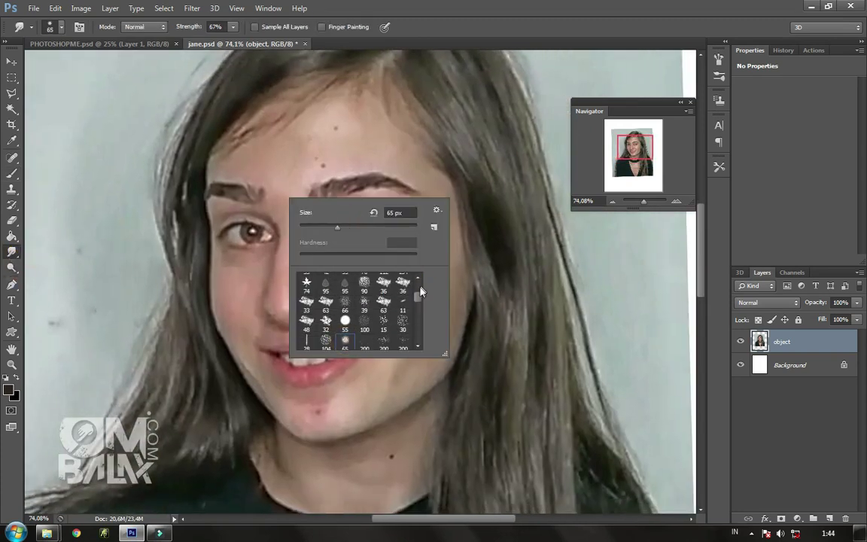
pyautogui.scroll(-1, 420, 291)
pyautogui.moveTo(346, 231); pyautogui.dragTo(350, 228)
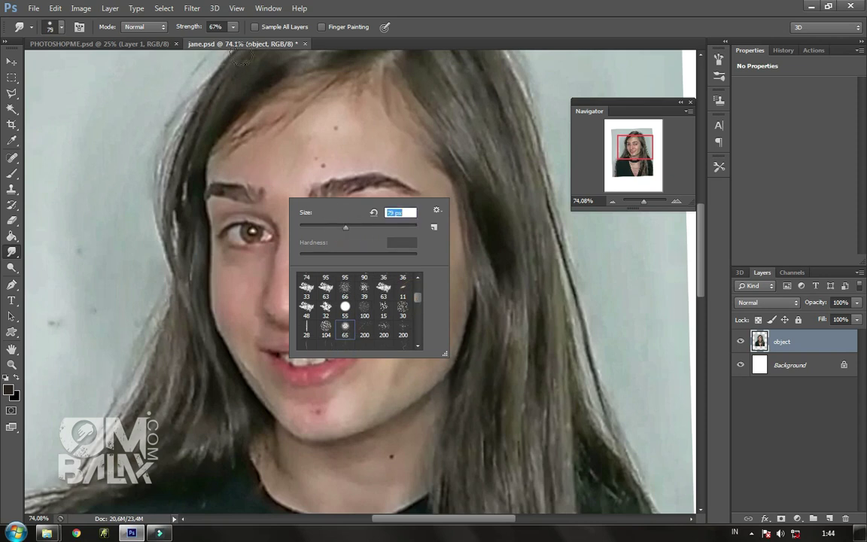
pyautogui.press('Return')
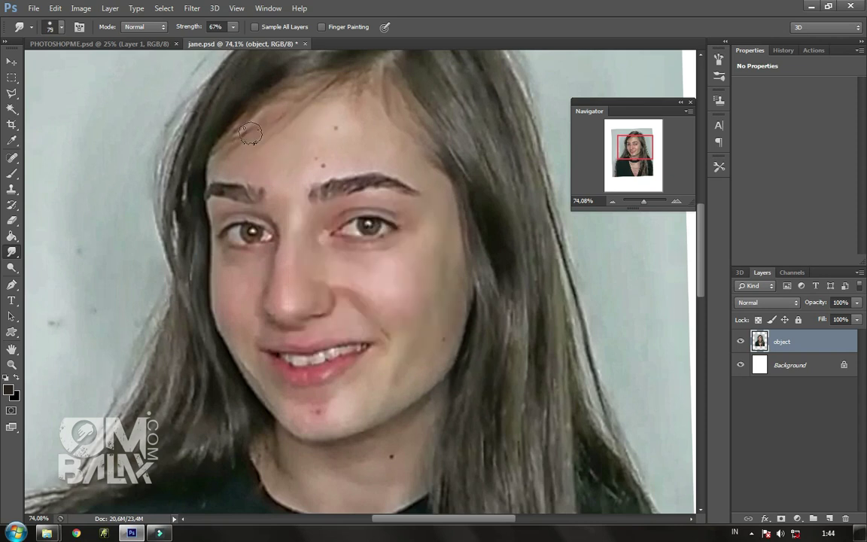
# Step: Smudge the skin near the left lip corner and blend the eyebrow with a 72 px brush
pyautogui.rightClick(250, 134)
pyautogui.write('112')
pyautogui.press('Return')
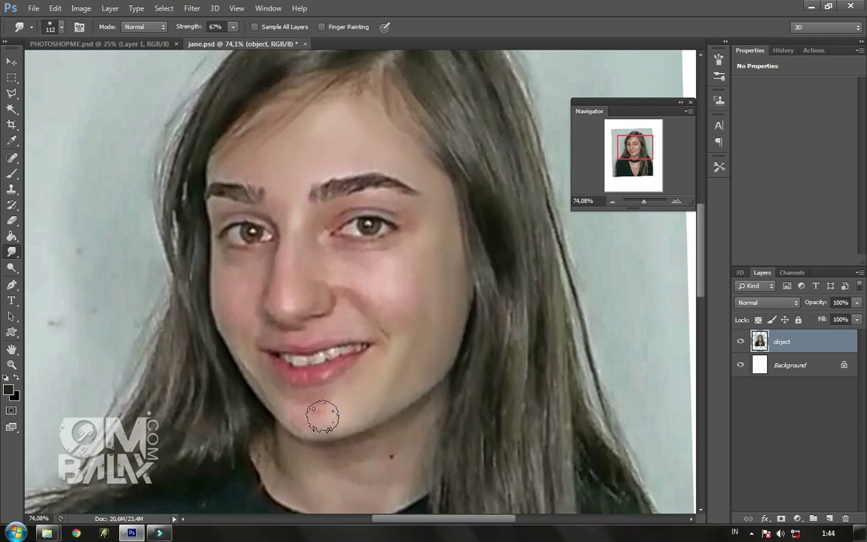
pyautogui.press('[')
pyautogui.press('[')
pyautogui.press('[')
pyautogui.rightClick(361, 313)
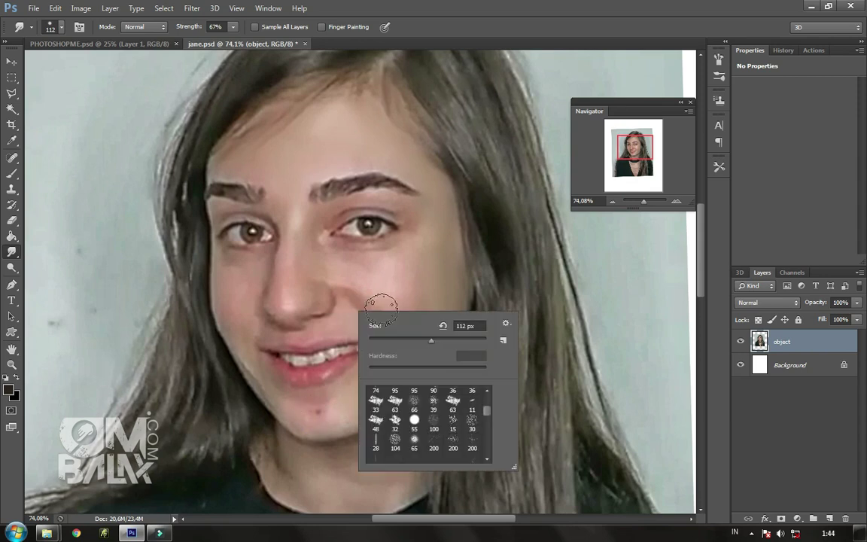
pyautogui.click(316, 404)
pyautogui.moveTo(332, 407); pyautogui.dragTo(288, 386)
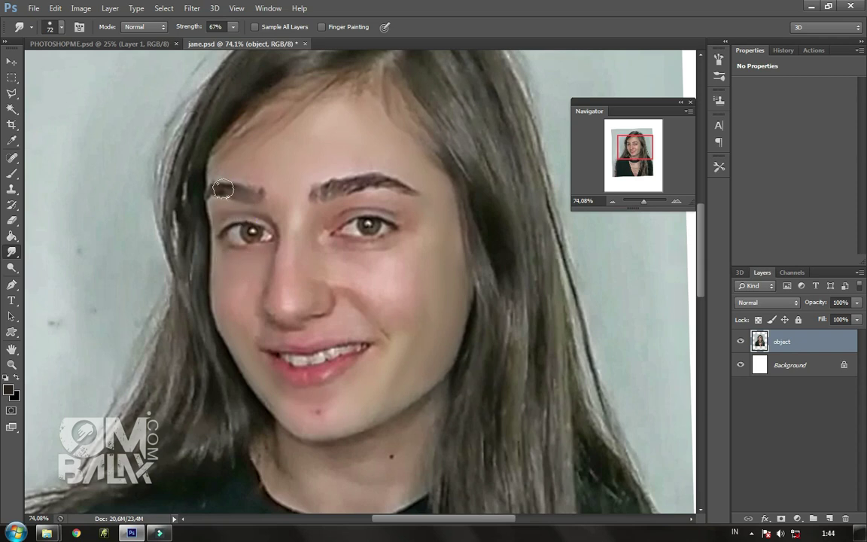
pyautogui.moveTo(326, 192)
pyautogui.mouseDown()
pyautogui.moveTo(370, 181)
pyautogui.moveTo(396, 213)
pyautogui.mouseUp()
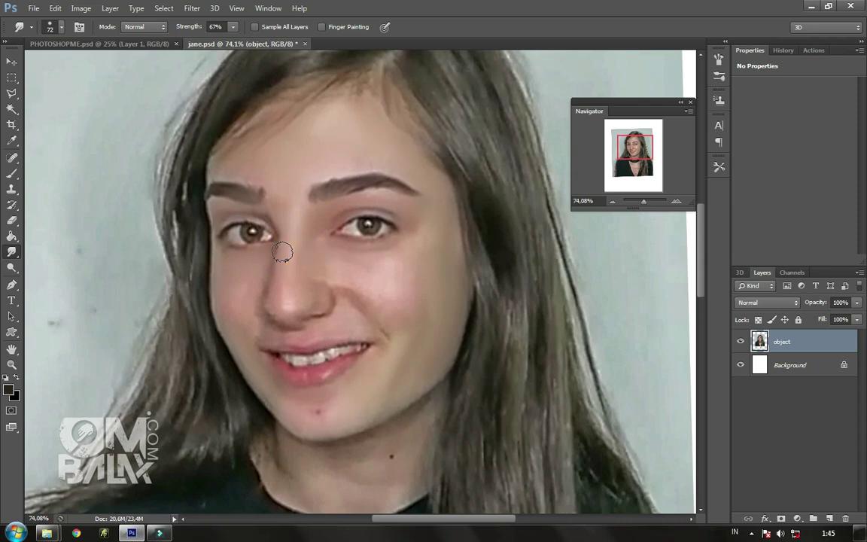
# Step: Zoom in closer and smudge the skin around the mouth and lower lip
pyautogui.moveTo(644, 201); pyautogui.dragTo(646, 201)
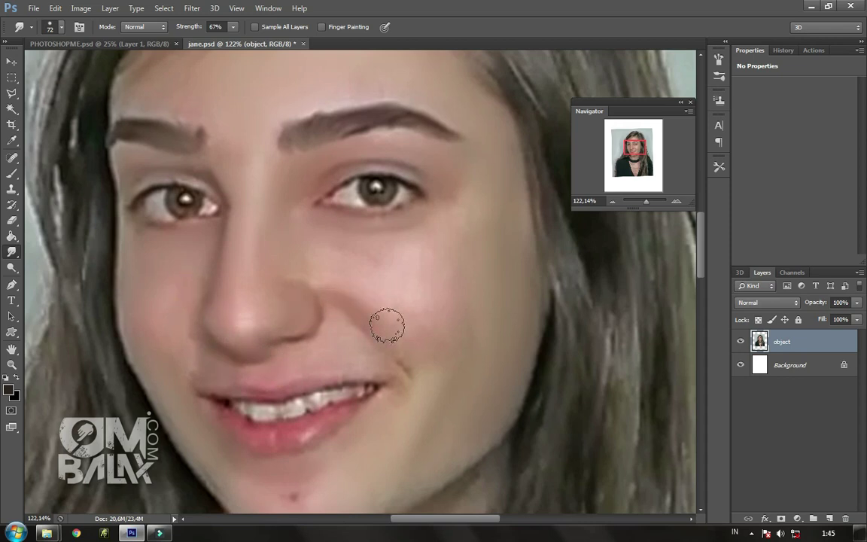
pyautogui.scroll(-2, 383, 331)
pyautogui.moveTo(353, 307); pyautogui.dragTo(359, 365)
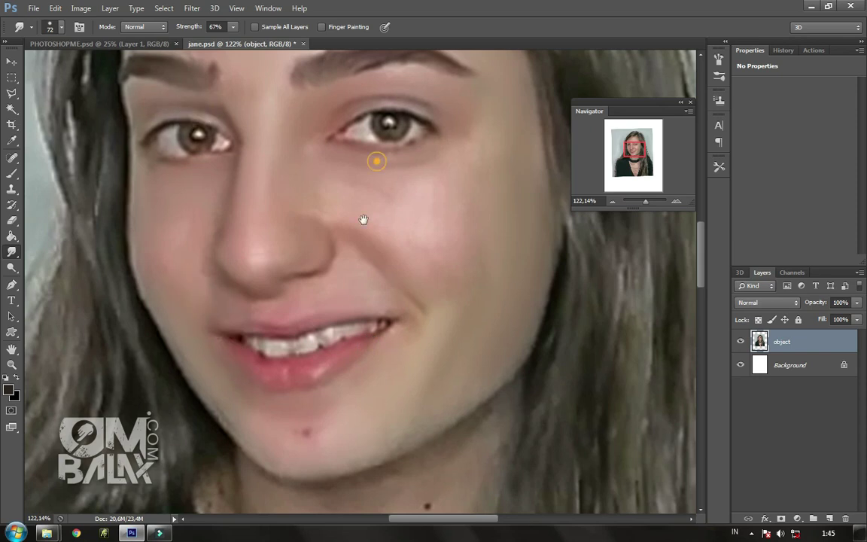
pyautogui.scroll(5, 368, 188)
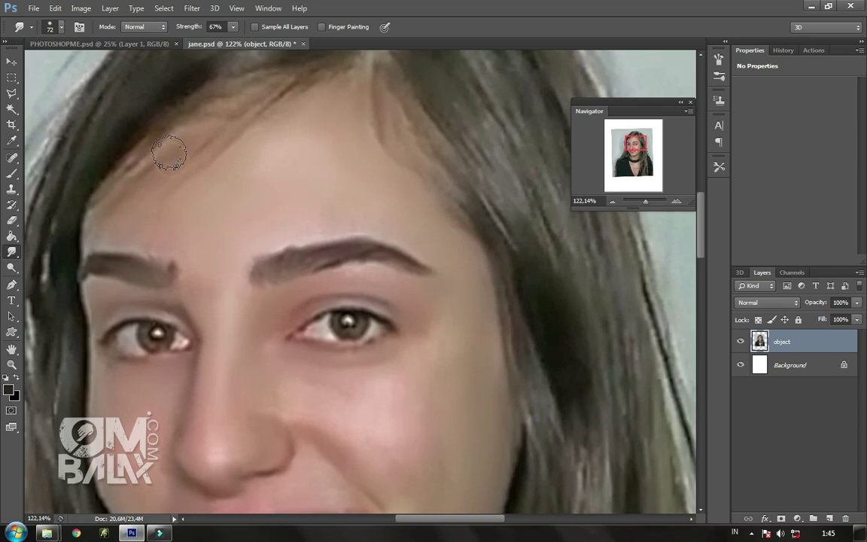
# Step: Zoom out, pan over the face and resize the smudge brush to 78 px
pyautogui.moveTo(645, 202); pyautogui.dragTo(644, 200)
pyautogui.rightClick(459, 294)
pyautogui.moveTo(527, 306); pyautogui.dragTo(542, 306)
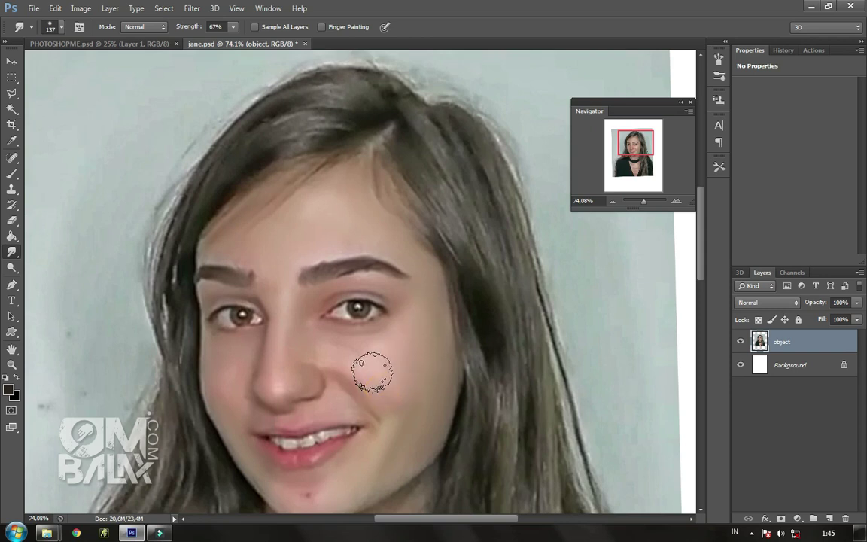
pyautogui.moveTo(372, 239); pyautogui.dragTo(382, 191)
pyautogui.rightClick(335, 363)
pyautogui.write('78')
pyautogui.press('Return')
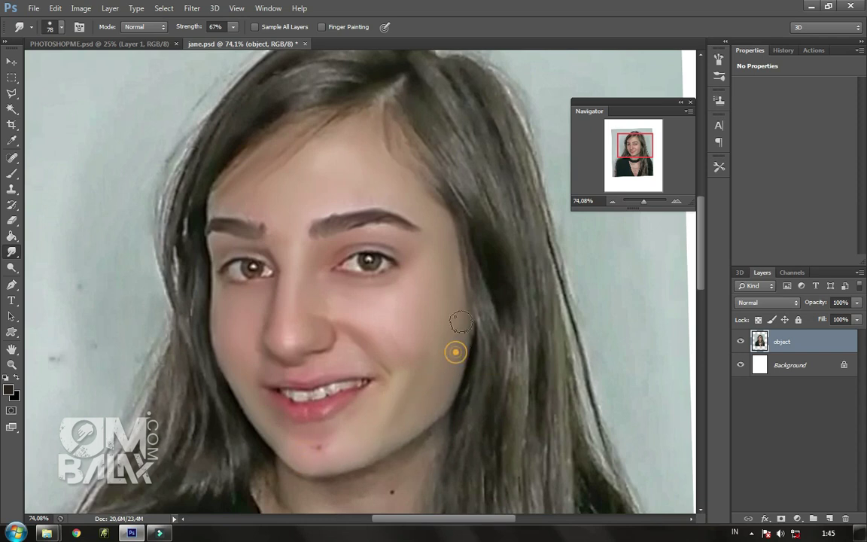
# Step: Add a new empty layer and choose a soft round Brush tip
pyautogui.click(829, 519)
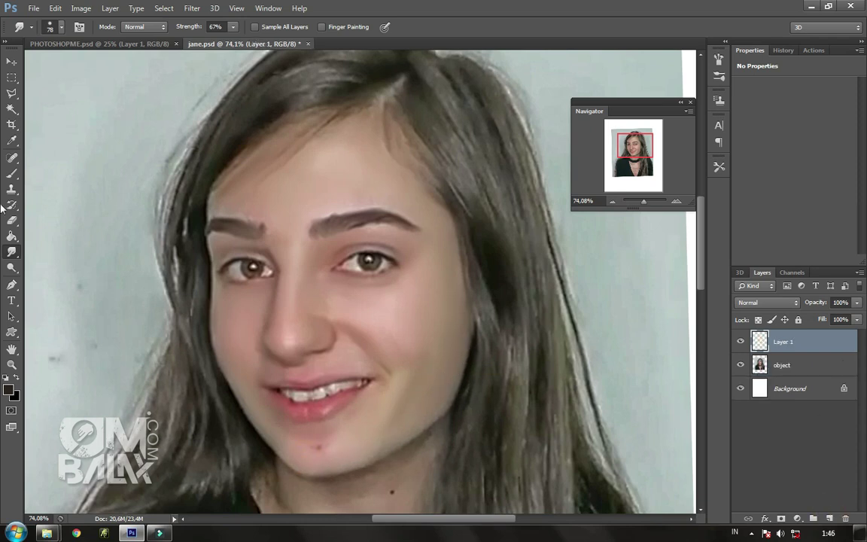
pyautogui.click(11, 173)
pyautogui.rightClick(305, 185)
pyautogui.moveTo(429, 280); pyautogui.dragTo(429, 259)
pyautogui.click(318, 263)
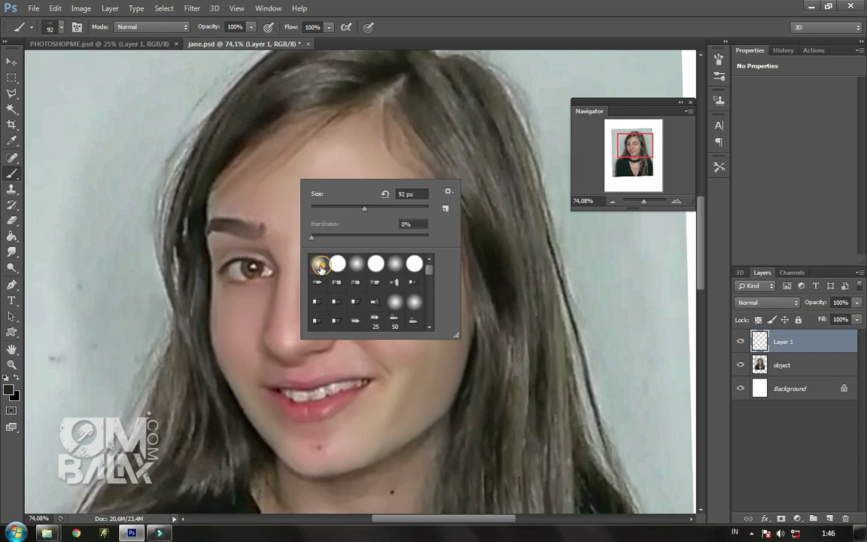
# Step: Sample the kulit swatch colour, set the layer to Color blend, and use a 162 px brush
pyautogui.click(101, 43)
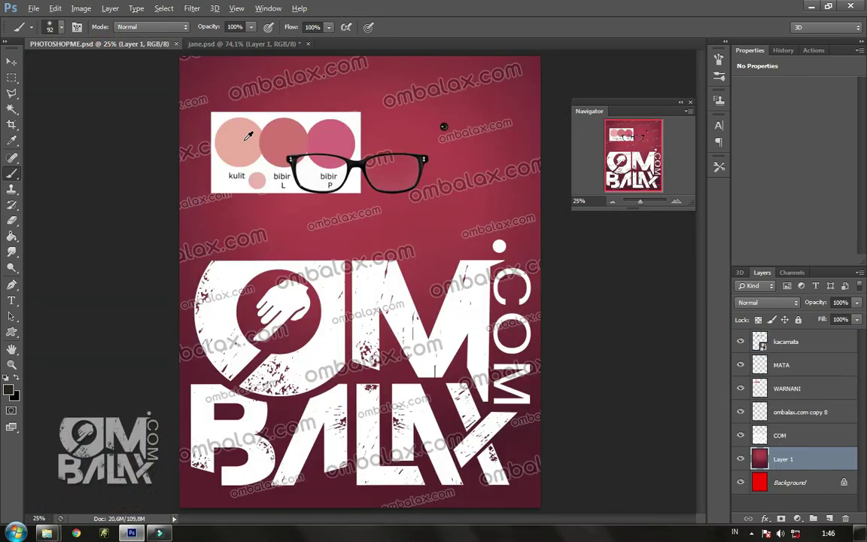
pyautogui.click(251, 46)
pyautogui.click(767, 302)
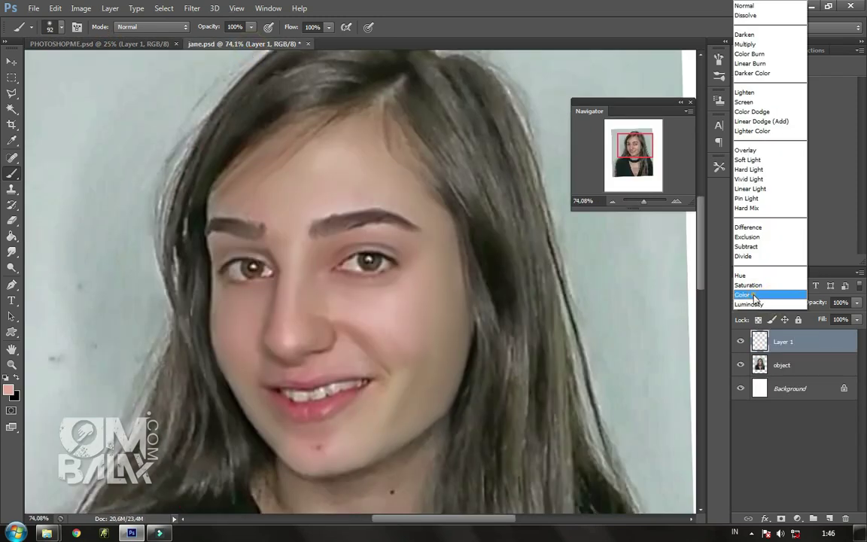
pyautogui.click(752, 294)
pyautogui.rightClick(386, 263)
pyautogui.moveTo(386, 264); pyautogui.dragTo(437, 263)
pyautogui.press('Return')
# Step: Paint pink over the face, right eye area, upper forehead and patch above the left eyebrow
pyautogui.moveTo(241, 234)
pyautogui.mouseDown()
pyautogui.moveTo(241, 359)
pyautogui.moveTo(309, 441)
pyautogui.moveTo(328, 358)
pyautogui.moveTo(408, 407)
pyautogui.mouseUp()
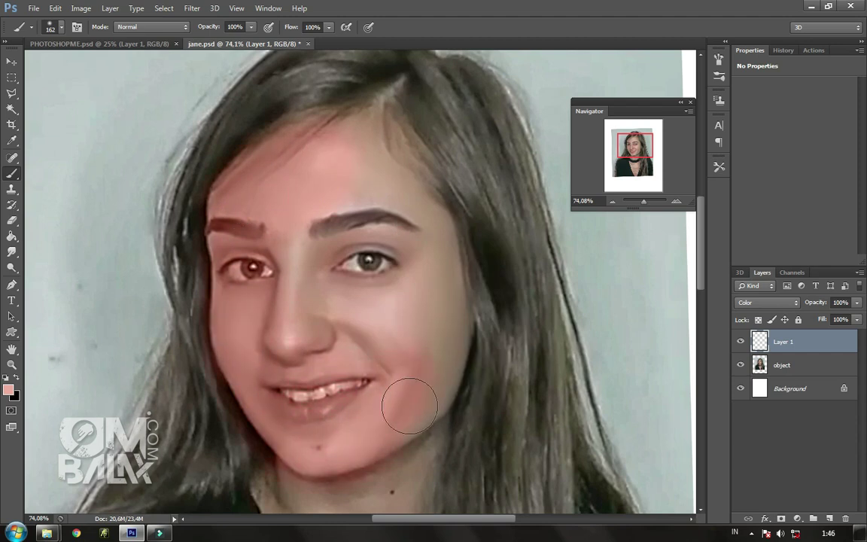
pyautogui.moveTo(437, 289)
pyautogui.mouseDown()
pyautogui.moveTo(329, 310)
pyautogui.moveTo(354, 237)
pyautogui.mouseUp()
pyautogui.moveTo(425, 220); pyautogui.dragTo(390, 173)
pyautogui.moveTo(329, 136); pyautogui.dragTo(261, 204)
# Step: Apply Levels to the object layer with output black 15 and midtones 1,21
pyautogui.click(798, 365)
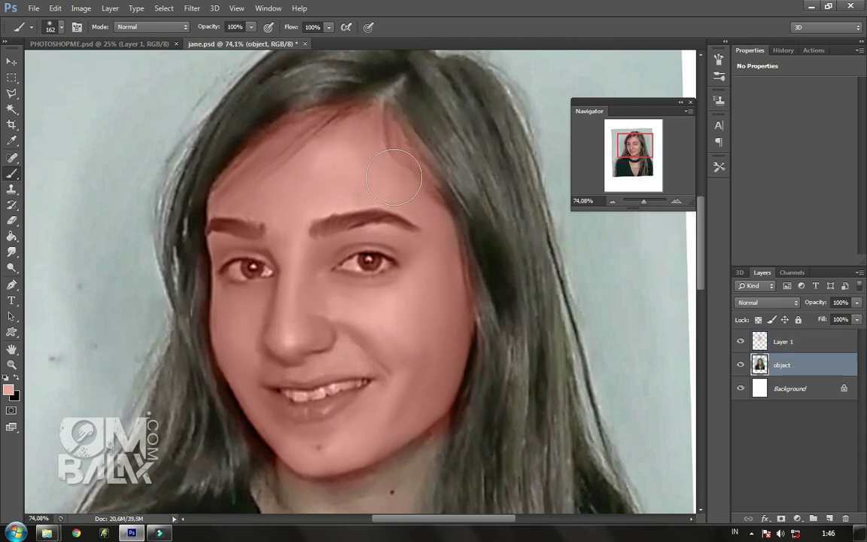
pyautogui.click(81, 8)
pyautogui.click(229, 50)
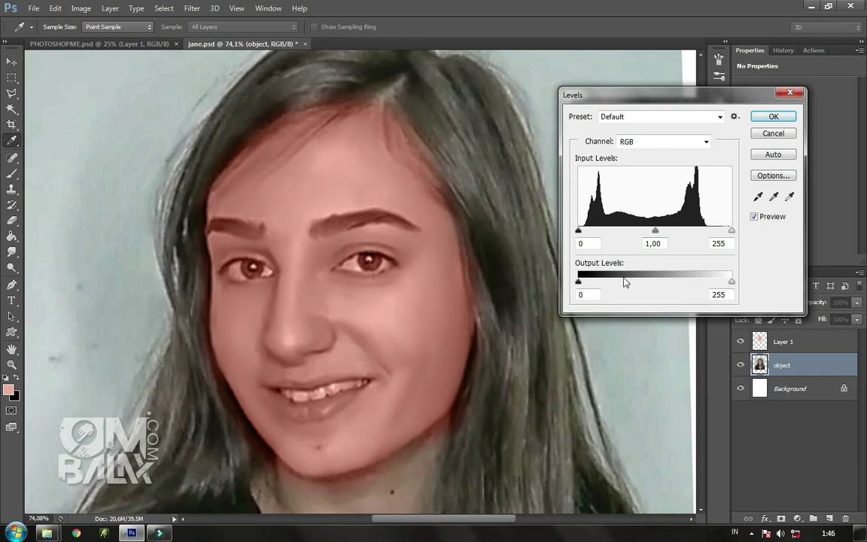
pyautogui.moveTo(578, 282); pyautogui.dragTo(597, 284)
pyautogui.moveTo(649, 235); pyautogui.dragTo(648, 236)
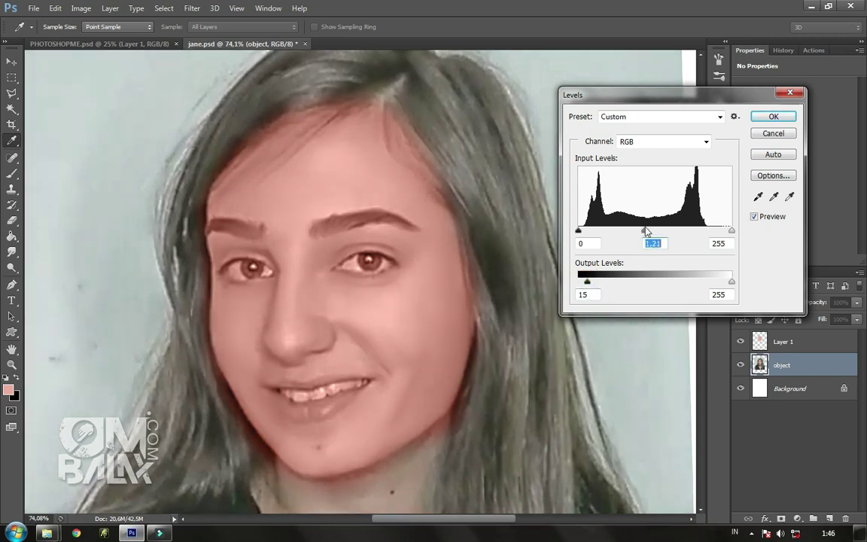
pyautogui.click(773, 116)
# Step: Switch back to the Brush tool and select the pink tint Layer 1
pyautogui.press('b')
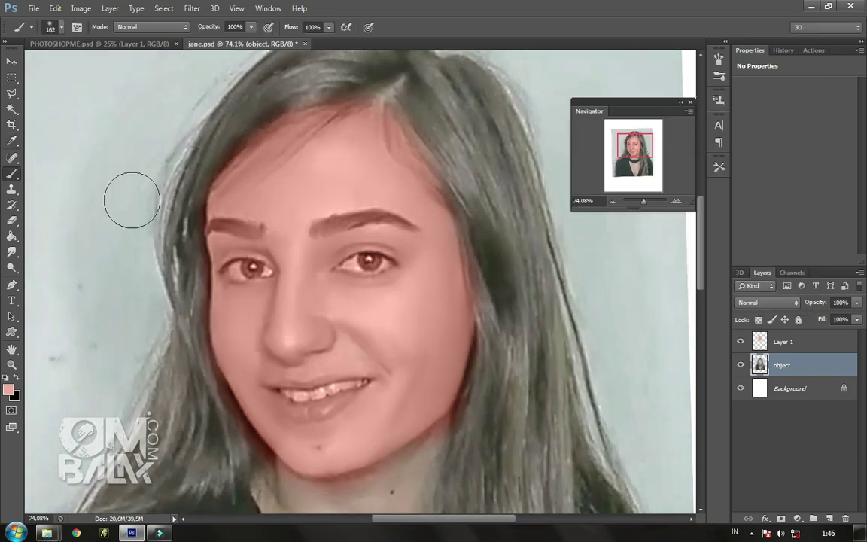
pyautogui.rightClick(308, 128)
pyautogui.scroll(-3, 392, 200)
pyautogui.scroll(-2, 391, 200)
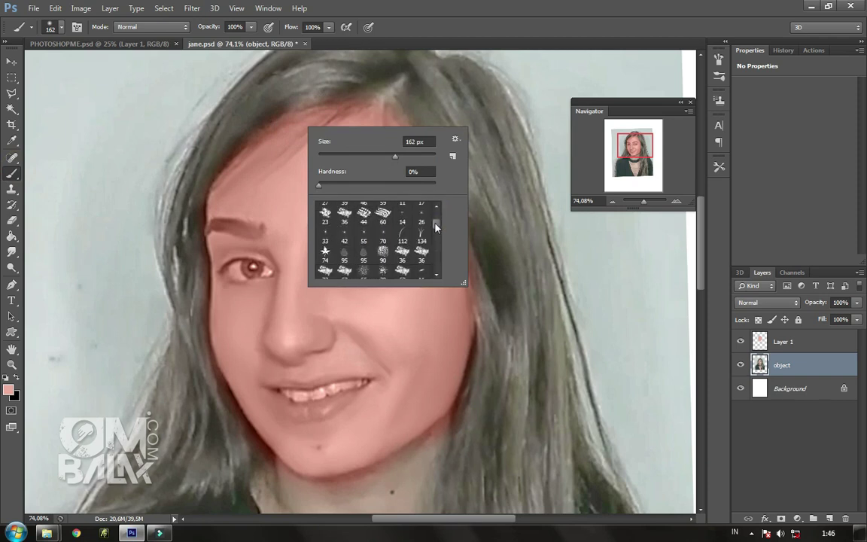
pyautogui.scroll(2, 392, 204)
pyautogui.scroll(3, 392, 204)
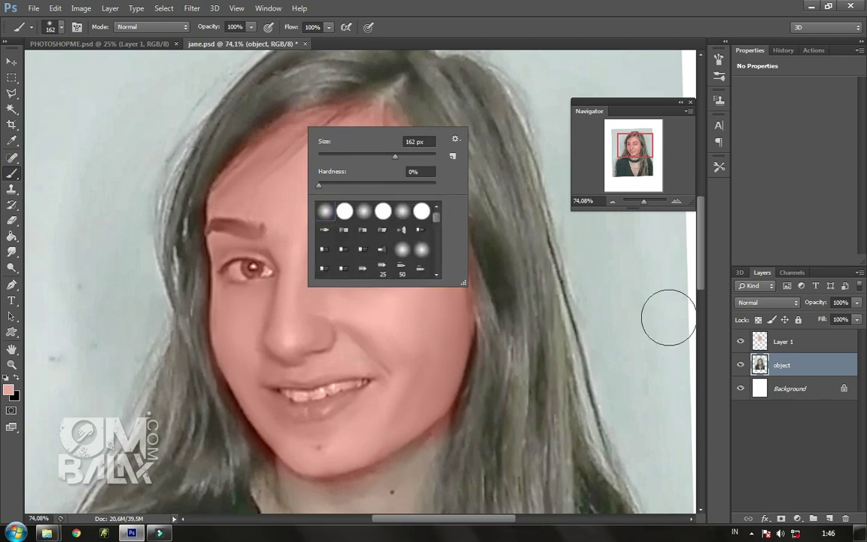
pyautogui.click(798, 342)
pyautogui.rightClick(396, 209)
# Step: Set the brush to 37 px, sample the lip swatch colour and zoom in on the mouth
pyautogui.doubleClick(499, 213)
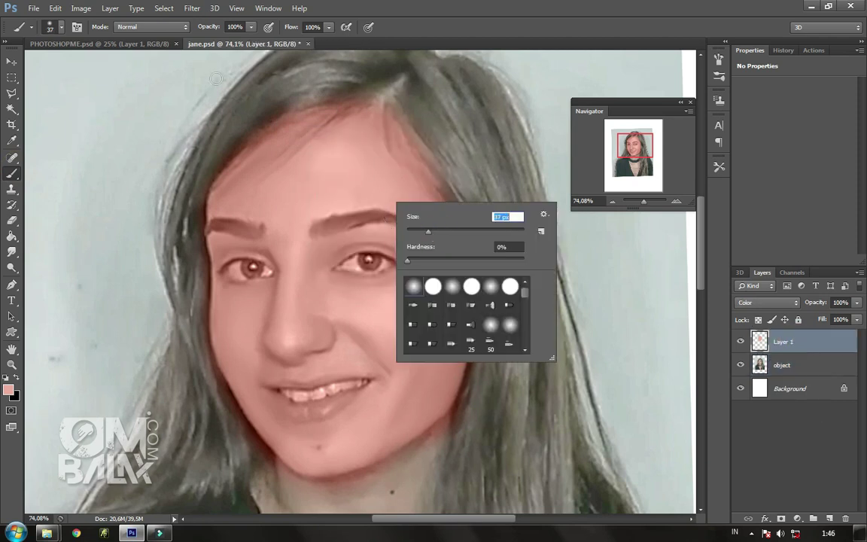
pyautogui.write('37')
pyautogui.press('Return')
pyautogui.hotkey('ctrl', 'Tab')
pyautogui.click(244, 44)
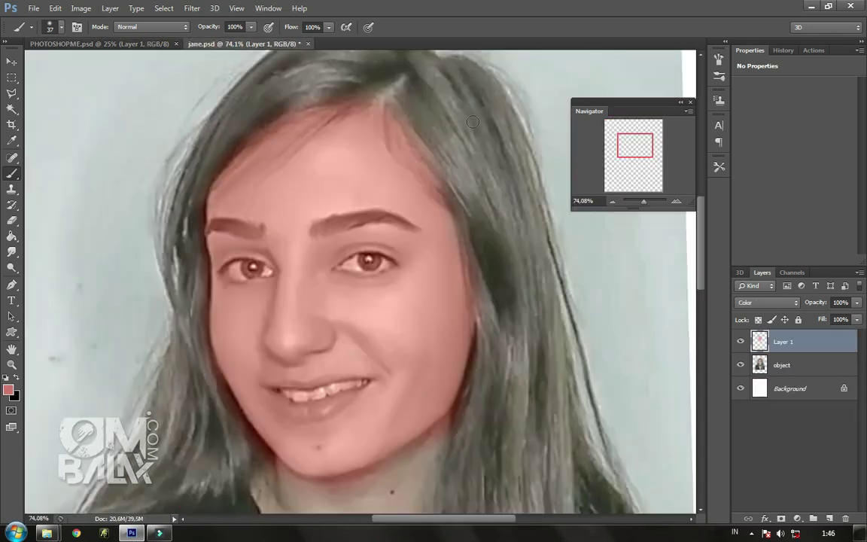
pyautogui.moveTo(640, 201); pyautogui.dragTo(646, 201)
pyautogui.moveTo(420, 265); pyautogui.dragTo(435, 157)
# Step: Paint deeper pink strokes on Layer 1, then add an empty new layer above it
pyautogui.rightClick(300, 349)
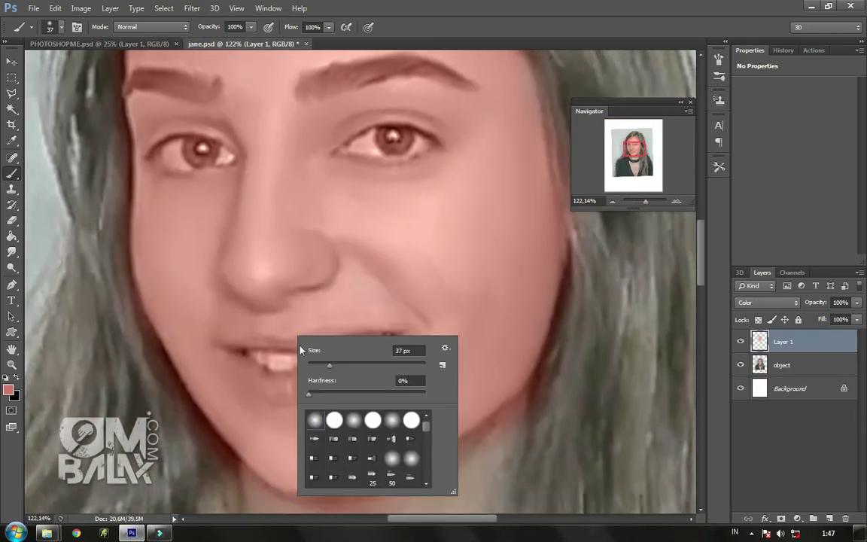
pyautogui.click(246, 367)
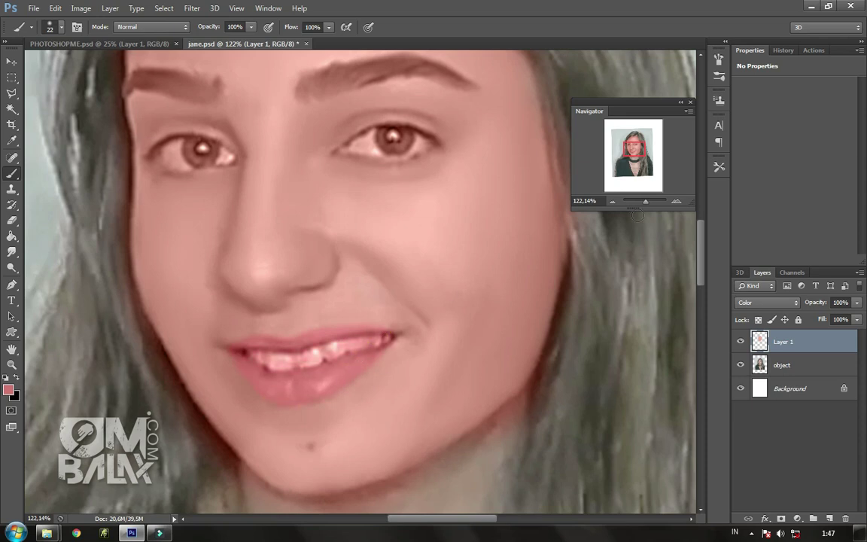
pyautogui.rightClick(268, 172)
pyautogui.moveTo(213, 217); pyautogui.dragTo(208, 285)
pyautogui.rightClick(244, 177)
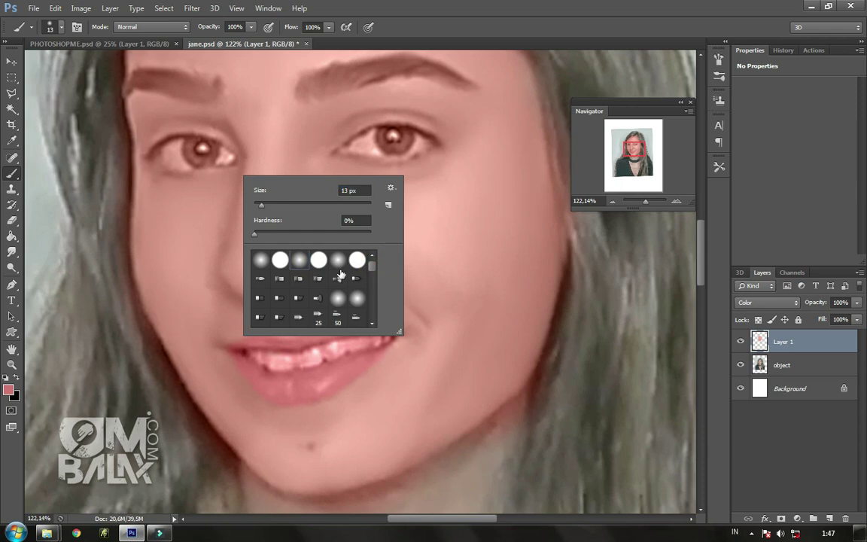
pyautogui.hotkey('ctrl', 'shift', 'alt', 'n')
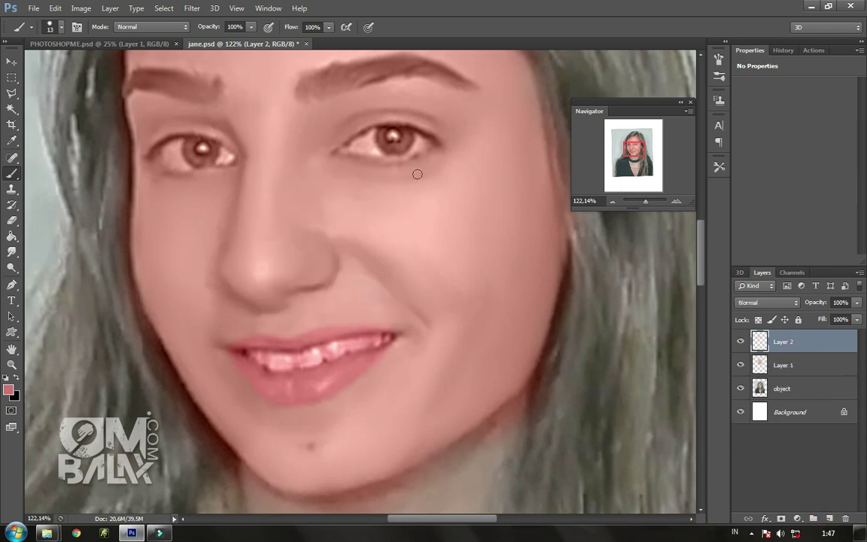
# Step: Set the foreground colour to black and undo a stray eyeliner stroke
pyautogui.scroll(2, 298, 203)
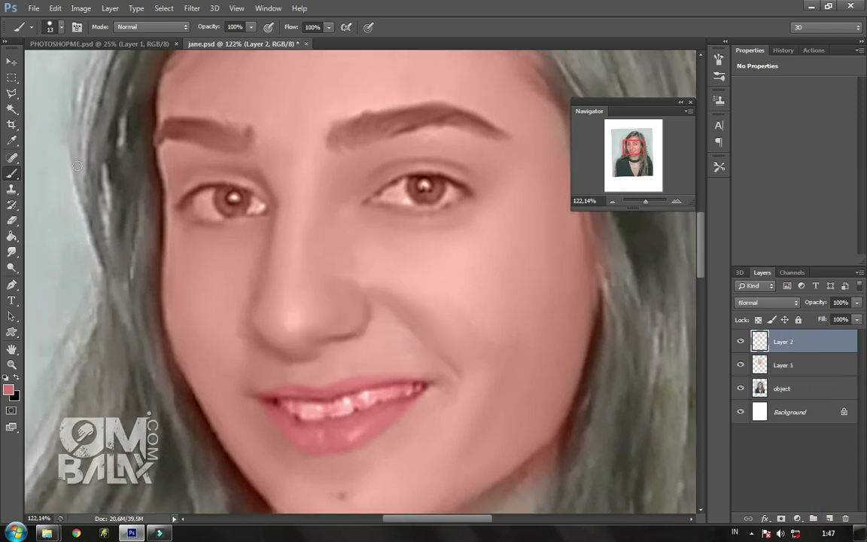
pyautogui.rightClick(344, 200)
pyautogui.press('Return')
pyautogui.click(8, 390)
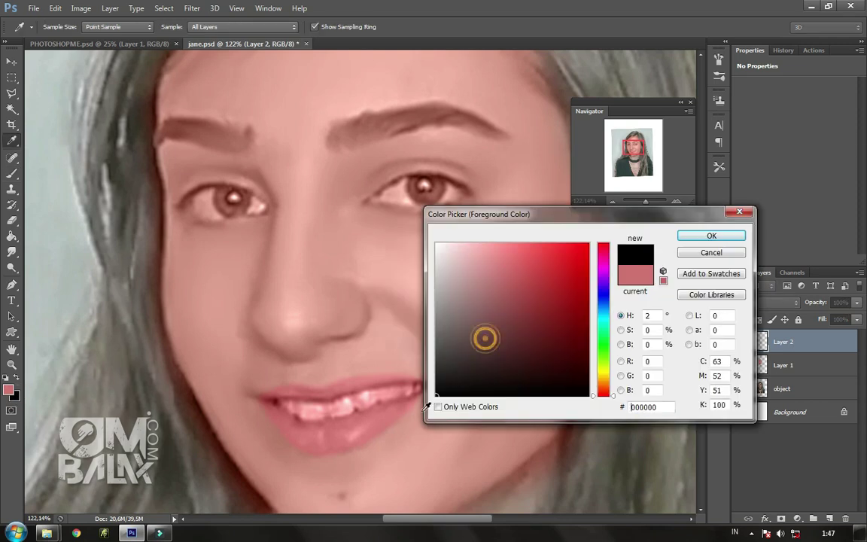
pyautogui.click(736, 232)
pyautogui.hotkey('ctrl', 'z')
pyautogui.hotkey('ctrl', 'z')
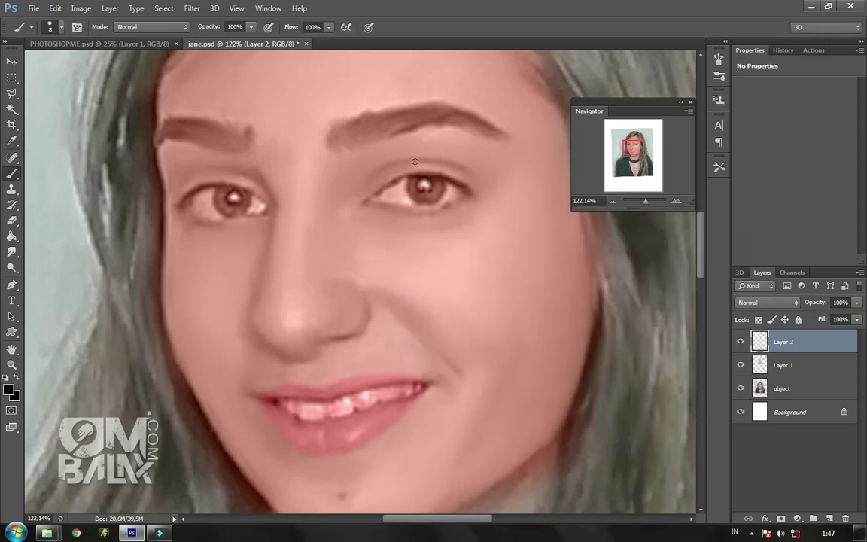
# Step: Stamp black eyelashes above the right eye using the eyelash brush preset
pyautogui.rightClick(420, 161)
pyautogui.scroll(-5, 526, 256)
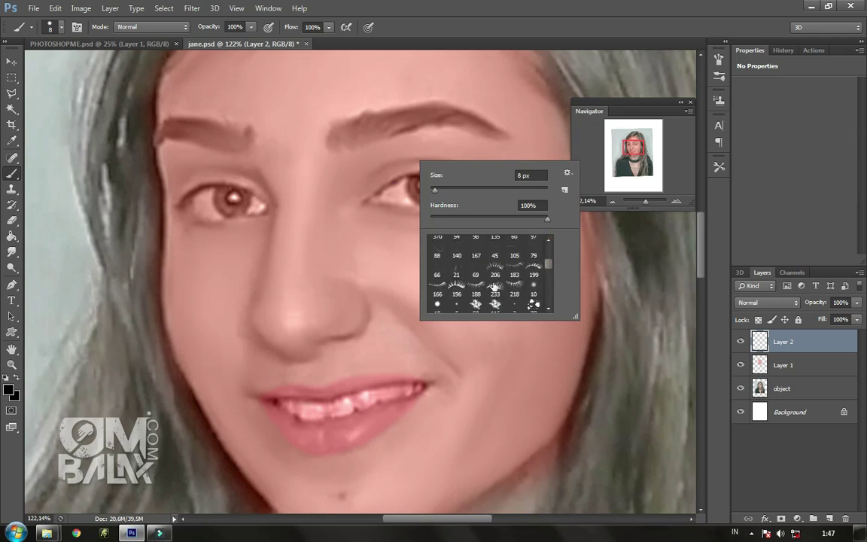
pyautogui.click(533, 273)
pyautogui.click(403, 143)
pyautogui.click(406, 144)
# Step: Move the eyelashes down and scale and tilt them to fit the right eye
pyautogui.click(11, 60)
pyautogui.moveTo(409, 156); pyautogui.dragTo(435, 180)
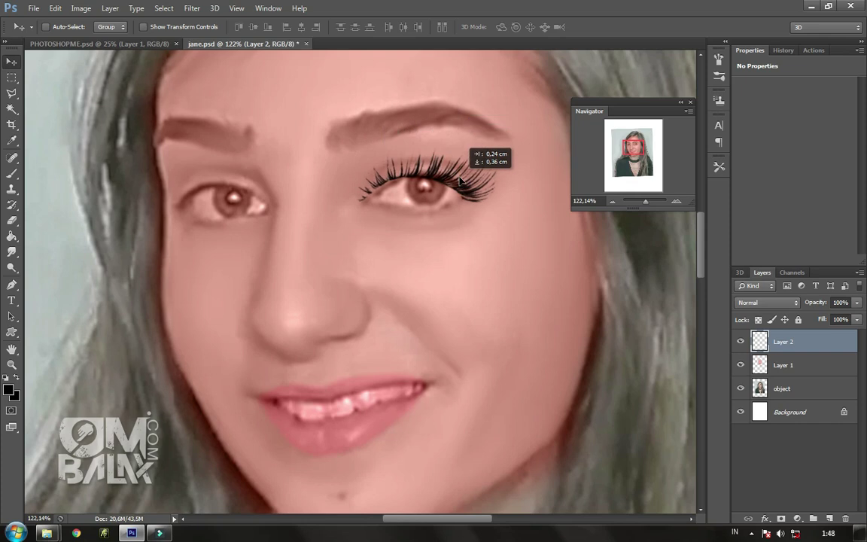
pyautogui.hotkey('ctrl', 't')
pyautogui.moveTo(359, 172); pyautogui.dragTo(365, 171)
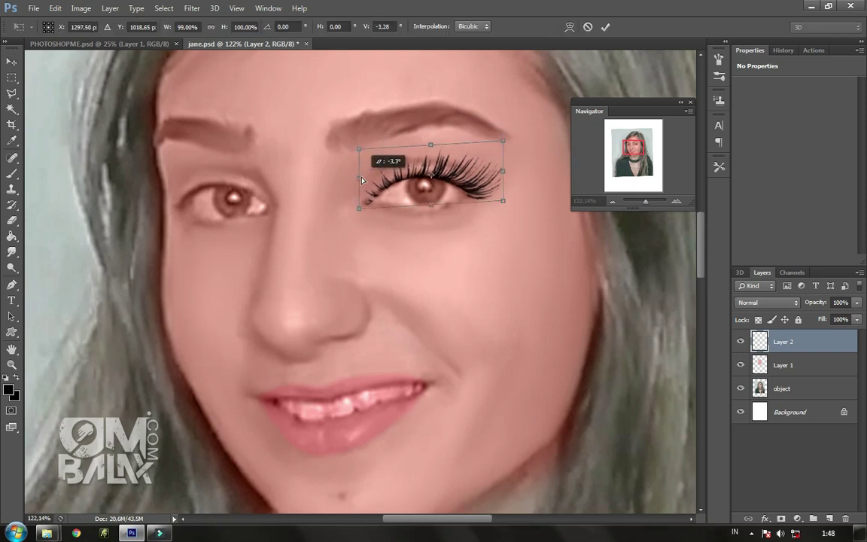
pyautogui.click(603, 28)
# Step: Erase the overly long lash tips and return to a plain hard round brush
pyautogui.click(11, 219)
pyautogui.rightClick(432, 130)
pyautogui.click(372, 164)
pyautogui.moveTo(398, 148); pyautogui.dragTo(467, 154)
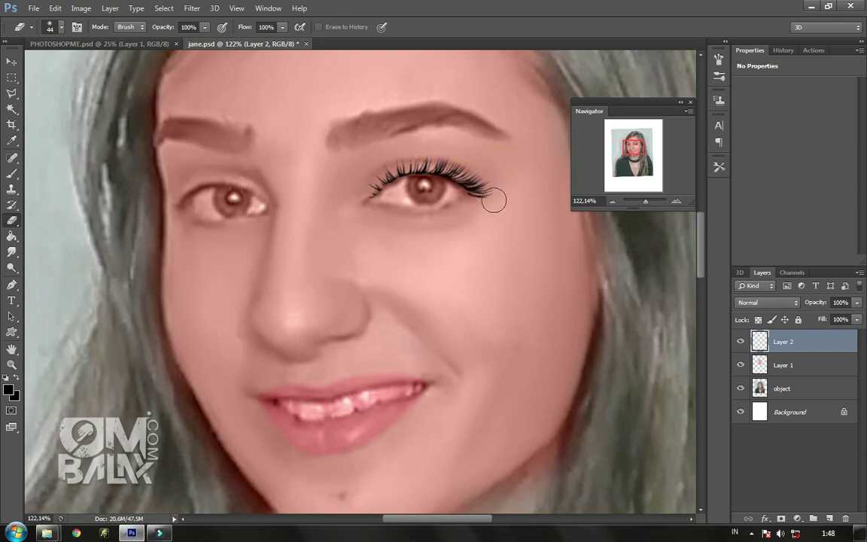
pyautogui.press('b')
pyautogui.rightClick(422, 173)
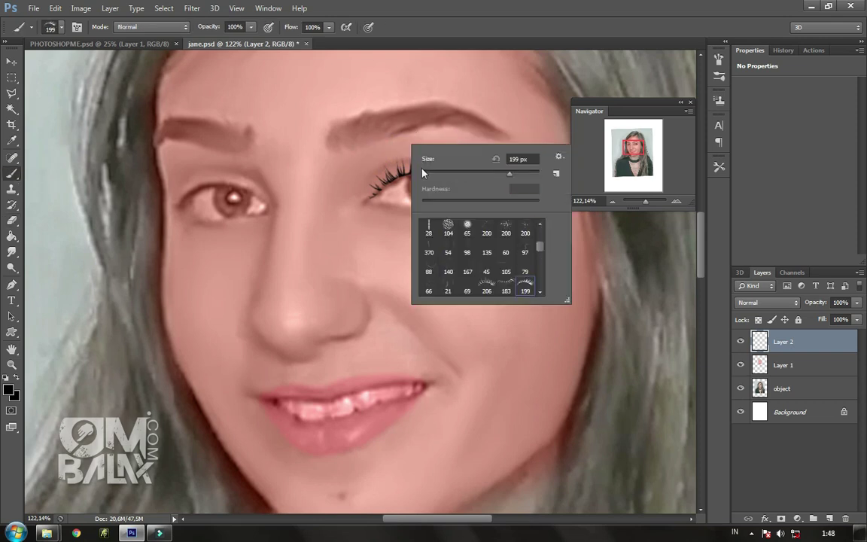
pyautogui.scroll(5, 527, 248)
pyautogui.click(486, 228)
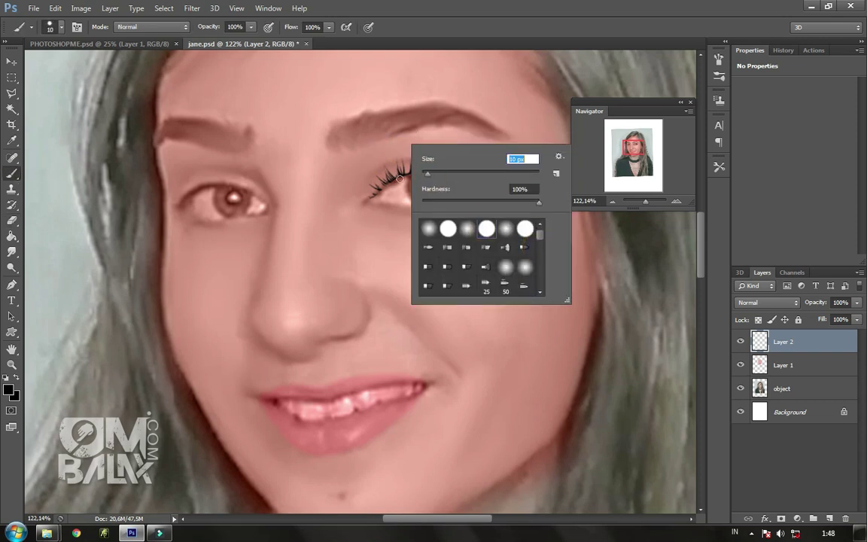
pyautogui.write('7')
pyautogui.press('Return')
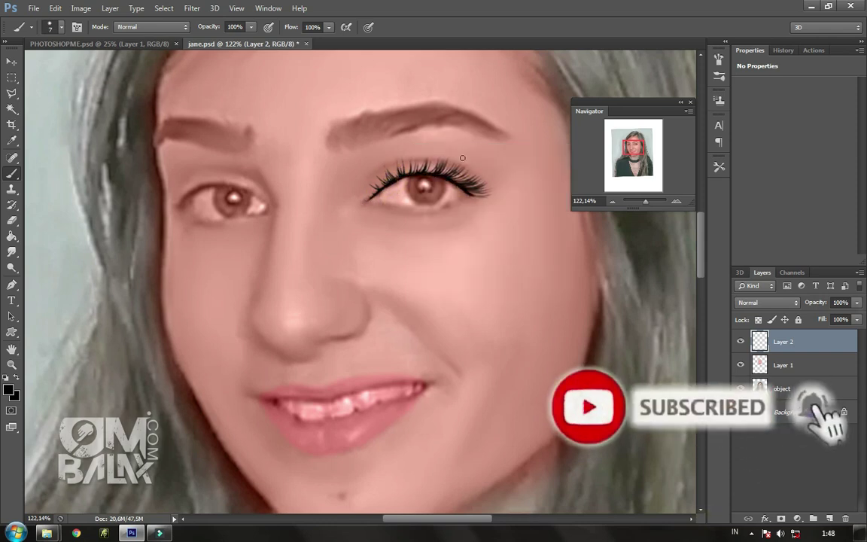
# Step: Duplicate the lashes, flip them horizontally onto the left eye, and merge down
pyautogui.hotkey('ctrl', 'j')
pyautogui.hotkey('ctrl', 't')
pyautogui.moveTo(488, 179); pyautogui.dragTo(226, 173)
pyautogui.moveTo(301, 194)
pyautogui.mouseDown()
pyautogui.moveTo(226, 200)
pyautogui.moveTo(273, 179)
pyautogui.mouseUp()
pyautogui.moveTo(146, 183); pyautogui.dragTo(153, 188)
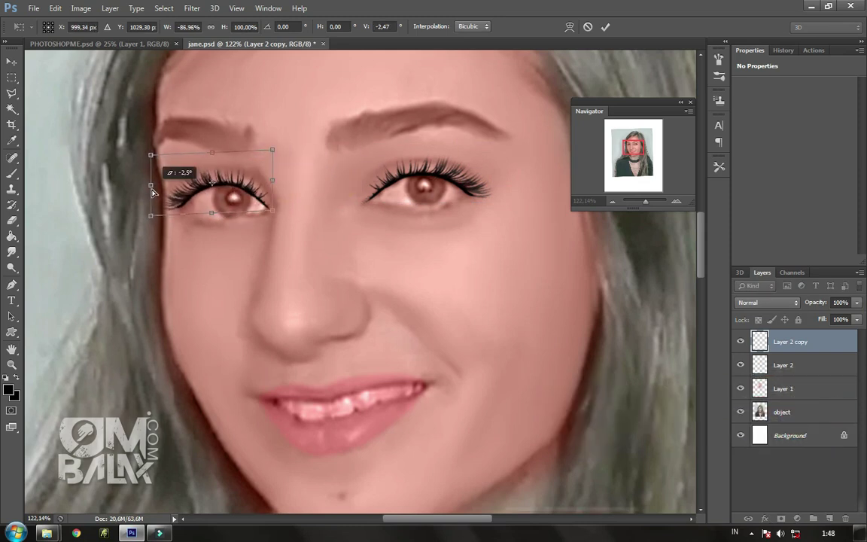
pyautogui.press('Return')
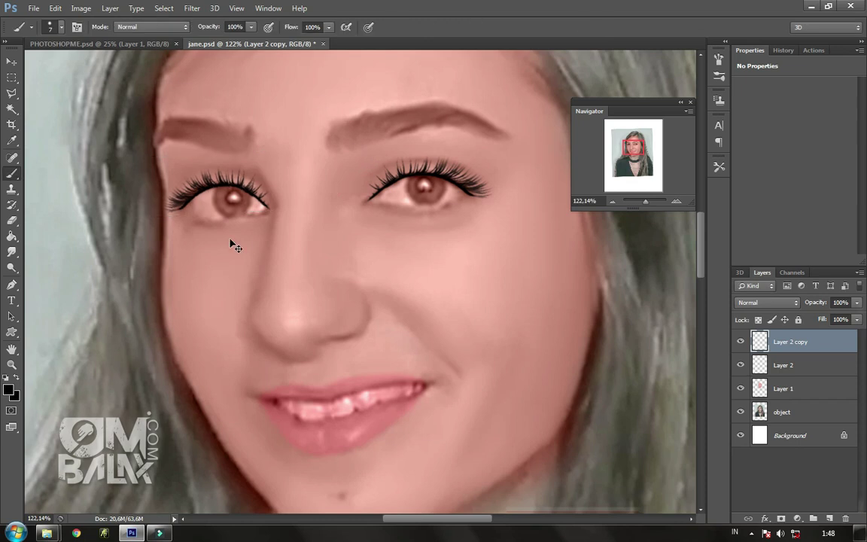
pyautogui.hotkey('ctrl', 'e')
# Step: Toggle the eyelash layer to compare, then set the Eraser to 31 px
pyautogui.click(741, 342)
pyautogui.click(741, 342)
pyautogui.click(11, 220)
pyautogui.rightClick(215, 213)
pyautogui.write('31')
pyautogui.press('Return')
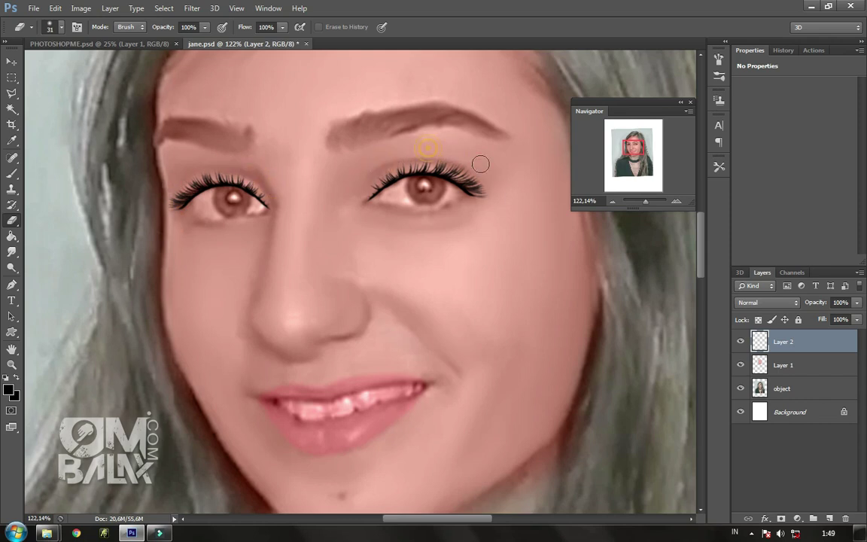
# Step: On the object layer, darken along the lash line with a 16 px Burn brush
pyautogui.click(783, 389)
pyautogui.click(11, 267)
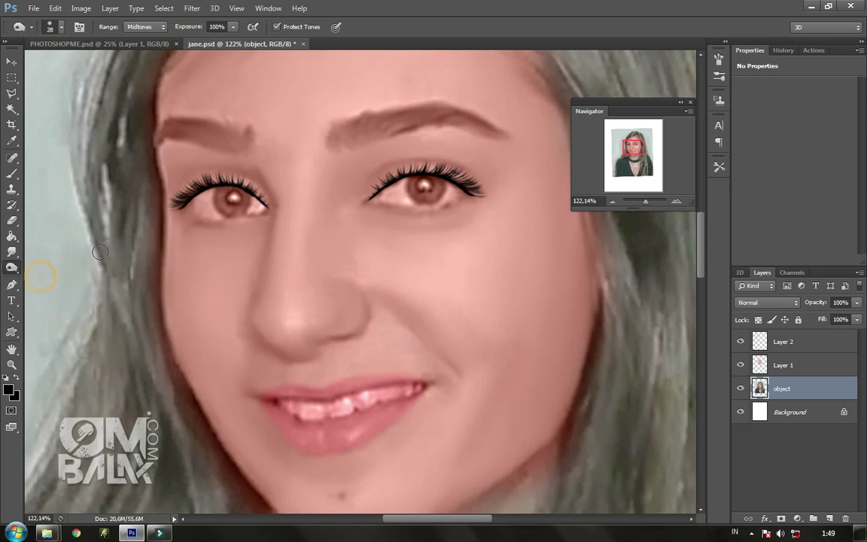
pyautogui.rightClick(298, 209)
pyautogui.moveTo(318, 236); pyautogui.dragTo(312, 234)
pyautogui.press('Return')
pyautogui.moveTo(176, 192); pyautogui.dragTo(257, 197)
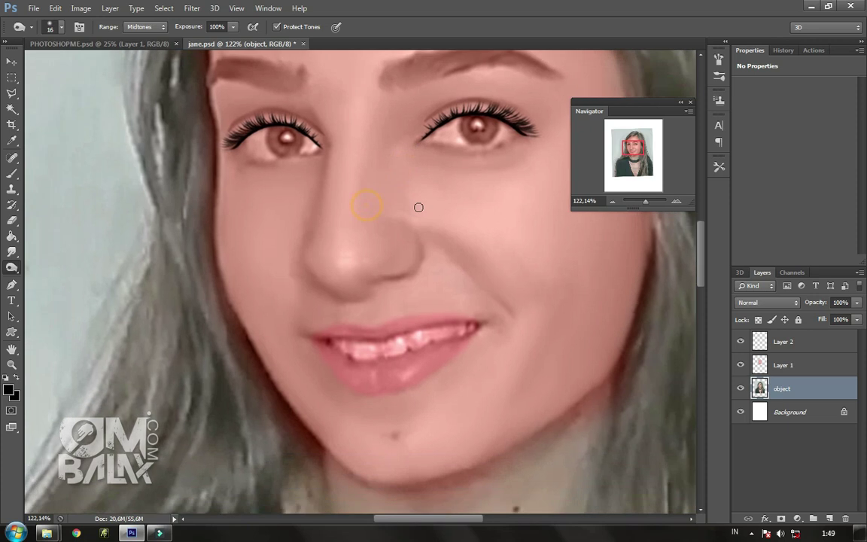
# Step: Darken the nose edges, left nostril, the line under the upper lip and the teeth edge
pyautogui.moveTo(645, 201); pyautogui.dragTo(650, 201)
pyautogui.rightClick(341, 273)
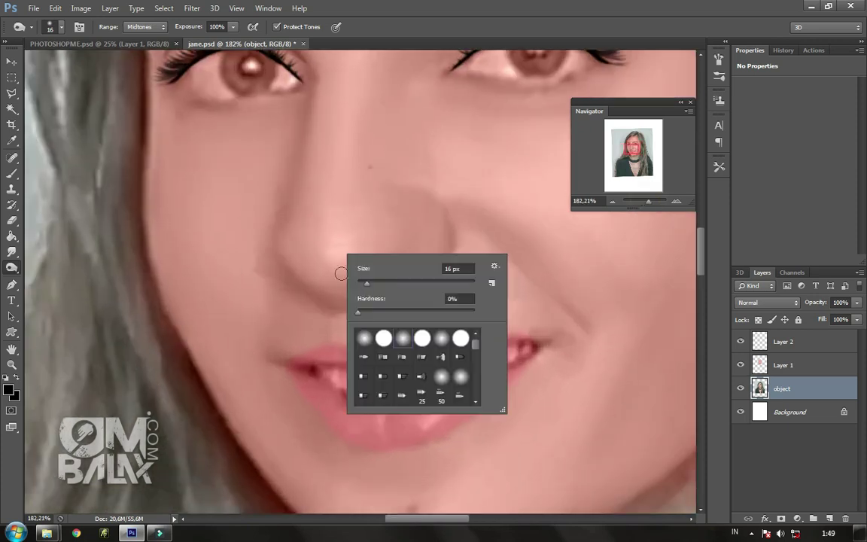
pyautogui.moveTo(273, 217); pyautogui.dragTo(269, 272)
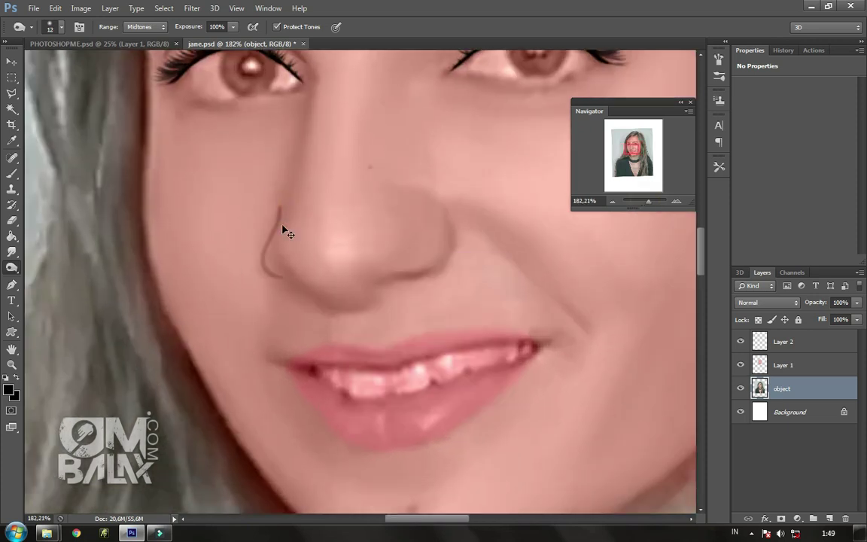
pyautogui.moveTo(279, 203)
pyautogui.mouseDown()
pyautogui.moveTo(286, 278)
pyautogui.moveTo(383, 284)
pyautogui.moveTo(424, 272)
pyautogui.mouseUp()
pyautogui.moveTo(444, 207); pyautogui.dragTo(445, 256)
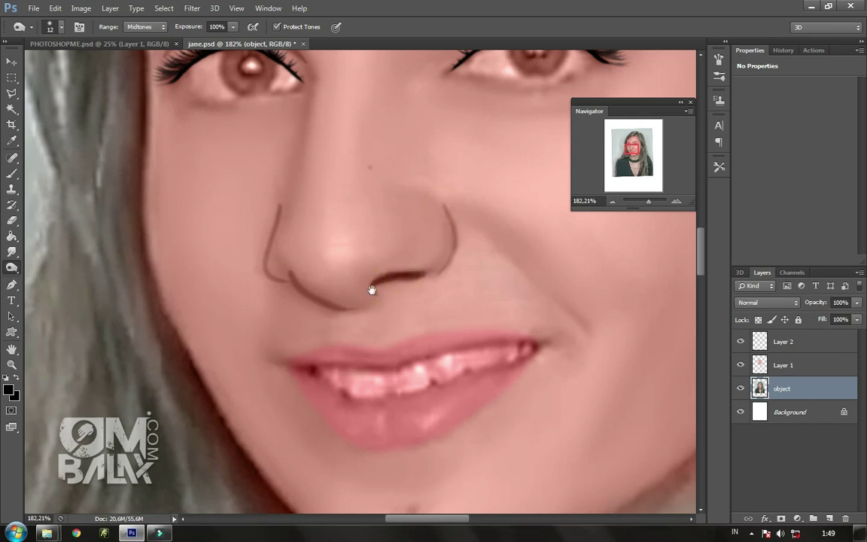
pyautogui.scroll(-2, 288, 321)
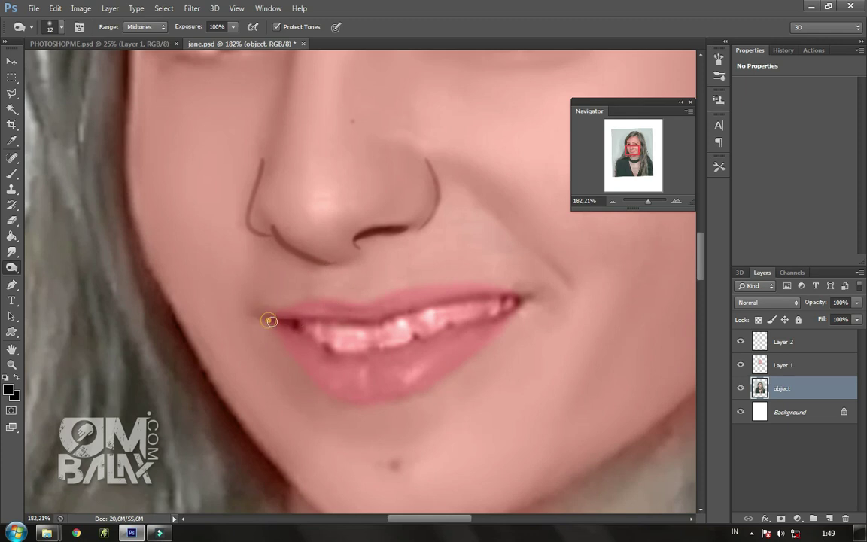
pyautogui.moveTo(315, 320); pyautogui.dragTo(408, 312)
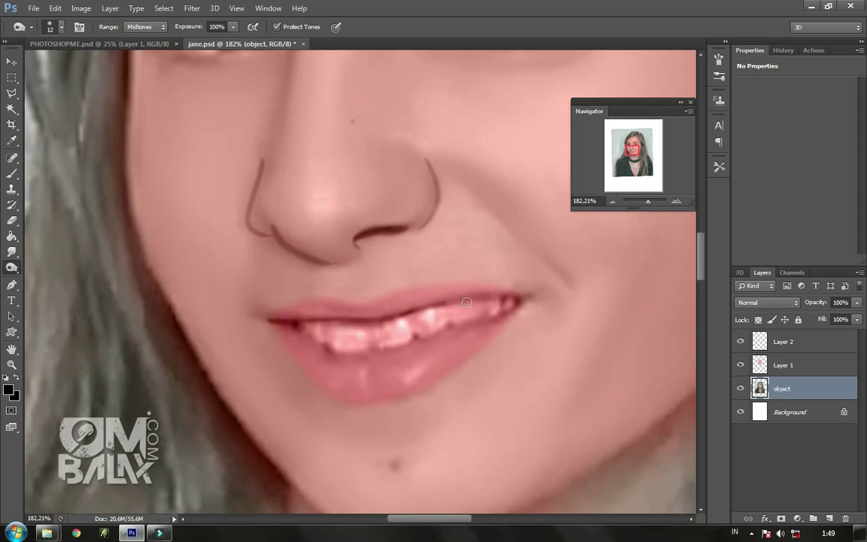
pyautogui.moveTo(280, 325)
pyautogui.mouseDown()
pyautogui.moveTo(360, 347)
pyautogui.moveTo(329, 349)
pyautogui.moveTo(394, 349)
pyautogui.mouseUp()
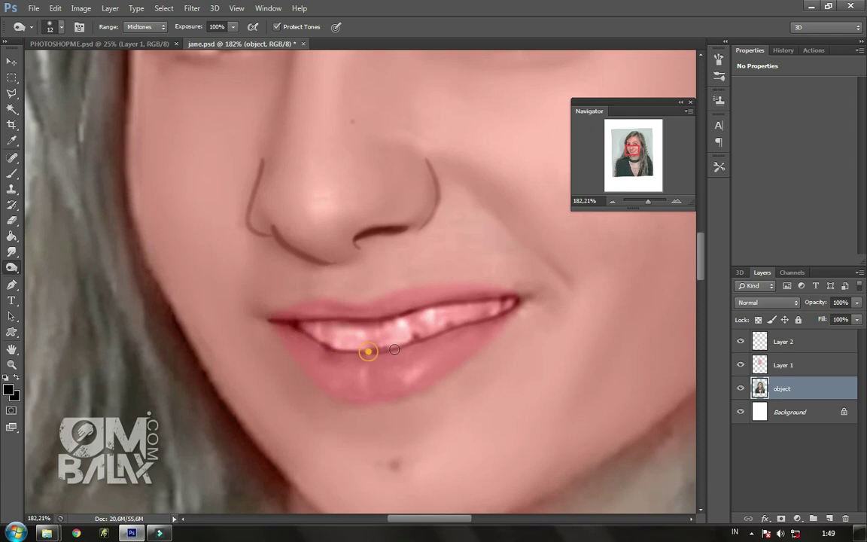
# Step: Darken around the right eye, its iris and lower lid, and the left eye's outer corner
pyautogui.moveTo(391, 237); pyautogui.dragTo(316, 403)
pyautogui.moveTo(367, 155); pyautogui.dragTo(465, 132)
pyautogui.moveTo(504, 178); pyautogui.dragTo(443, 208)
pyautogui.moveTo(499, 174); pyautogui.dragTo(358, 175)
pyautogui.moveTo(88, 196); pyautogui.dragTo(85, 191)
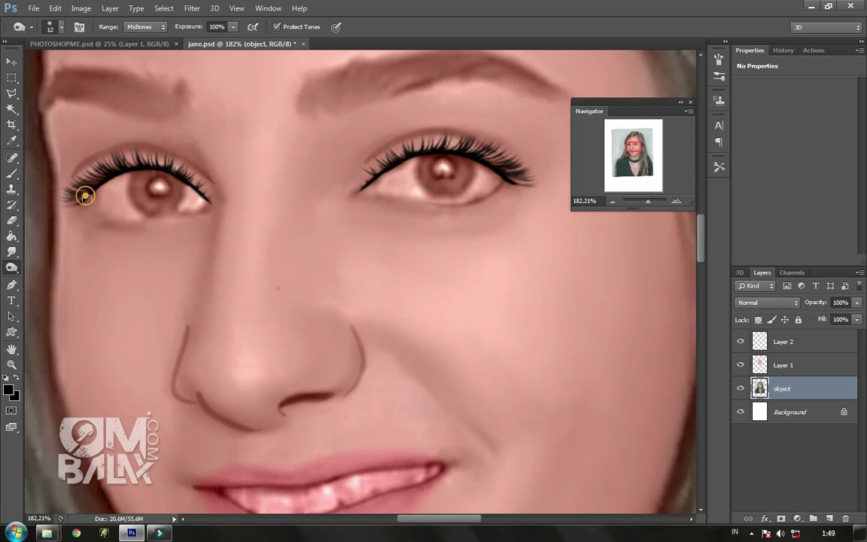
# Step: Check the eyes under the eyelash layer, then add a layer named 'eye' above Layer 1
pyautogui.click(740, 342)
pyautogui.click(740, 341)
pyautogui.click(782, 342)
pyautogui.click(740, 342)
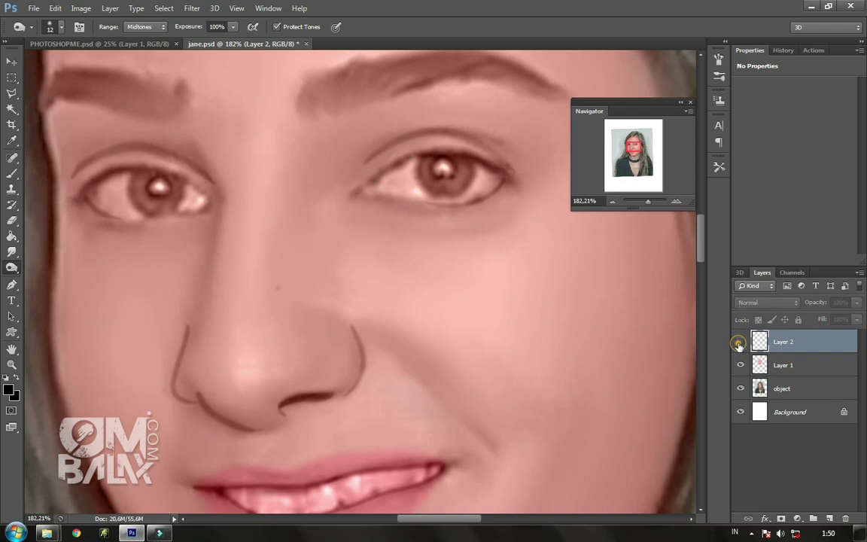
pyautogui.click(740, 342)
pyautogui.click(783, 365)
pyautogui.hotkey('ctrl', 'shift', 'alt', 'n')
pyautogui.doubleClick(782, 365)
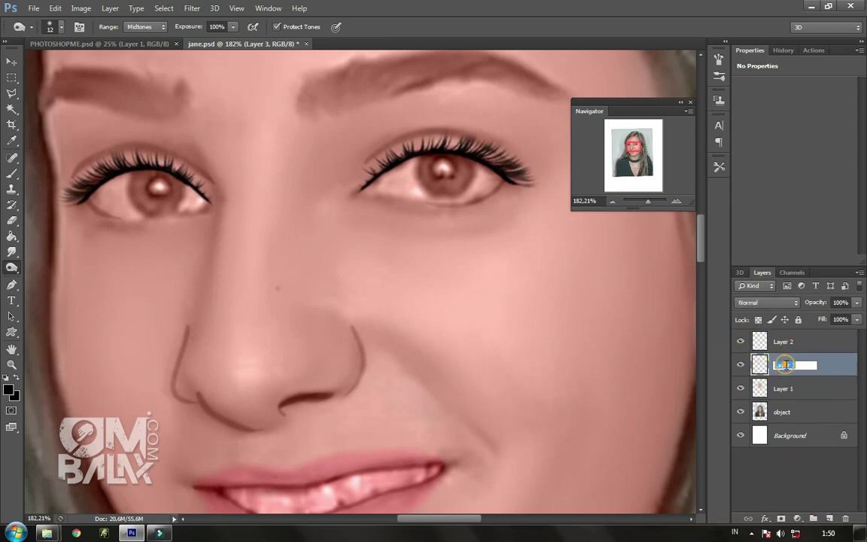
pyautogui.write('eye')
pyautogui.press('Return')
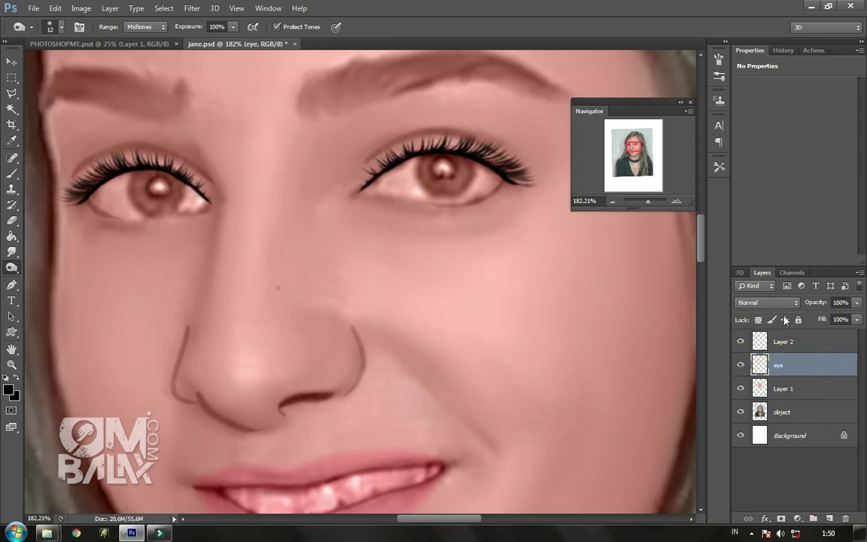
# Step: Paint light grey #dedede over the right eye with the Brush
pyautogui.click(8, 389)
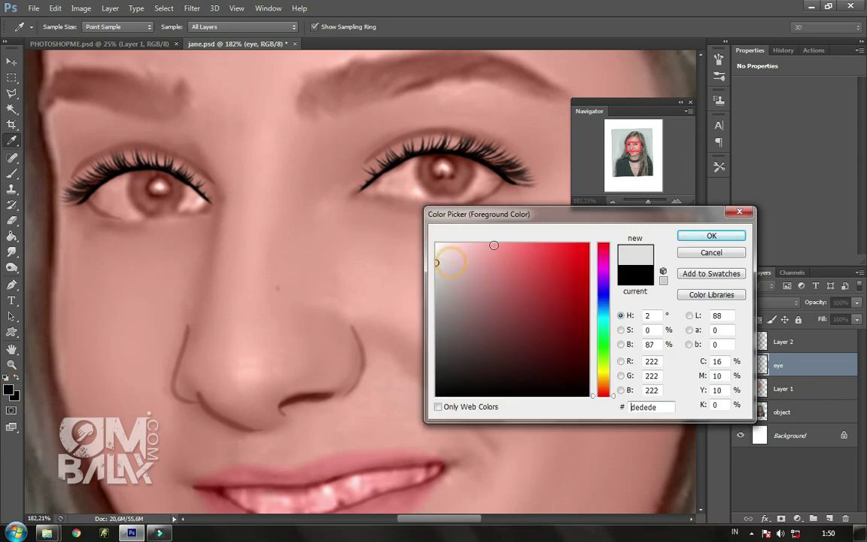
pyautogui.press('Return')
pyautogui.press('b')
pyautogui.rightClick(437, 218)
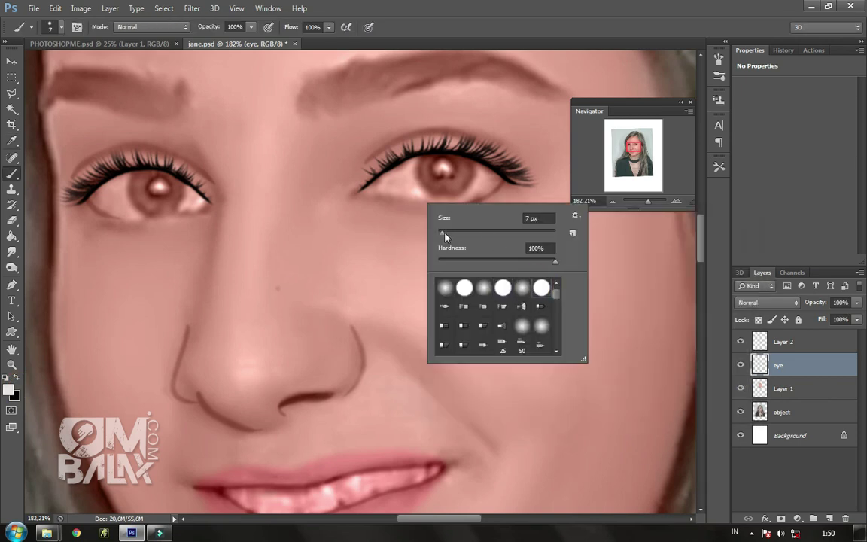
pyautogui.press('Return')
pyautogui.moveTo(374, 183)
pyautogui.mouseDown()
pyautogui.moveTo(492, 177)
pyautogui.moveTo(387, 190)
pyautogui.moveTo(421, 181)
pyautogui.moveTo(467, 186)
pyautogui.mouseUp()
# Step: Erase the grey spilling past the right eye's lower lash line
pyautogui.press('e')
pyautogui.rightClick(376, 195)
pyautogui.press('Return')
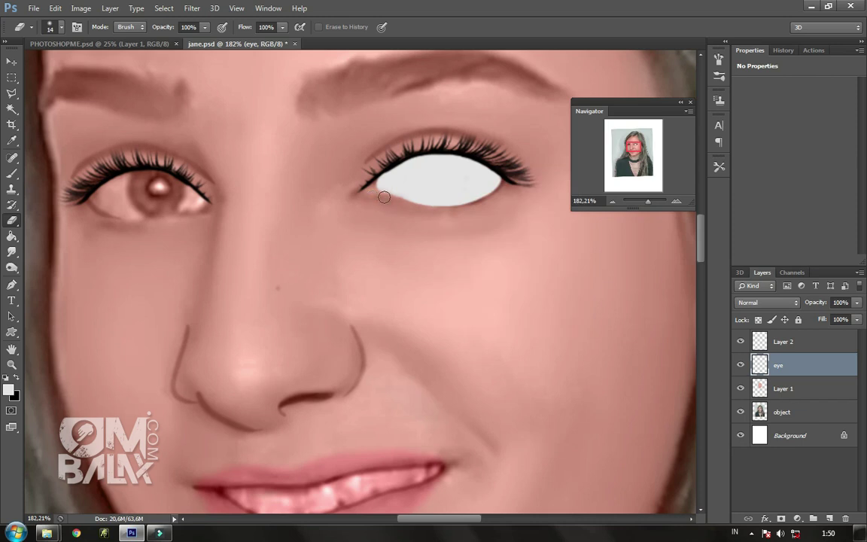
pyautogui.rightClick(375, 195)
pyautogui.moveTo(376, 195); pyautogui.dragTo(411, 207)
pyautogui.moveTo(491, 194); pyautogui.dragTo(472, 208)
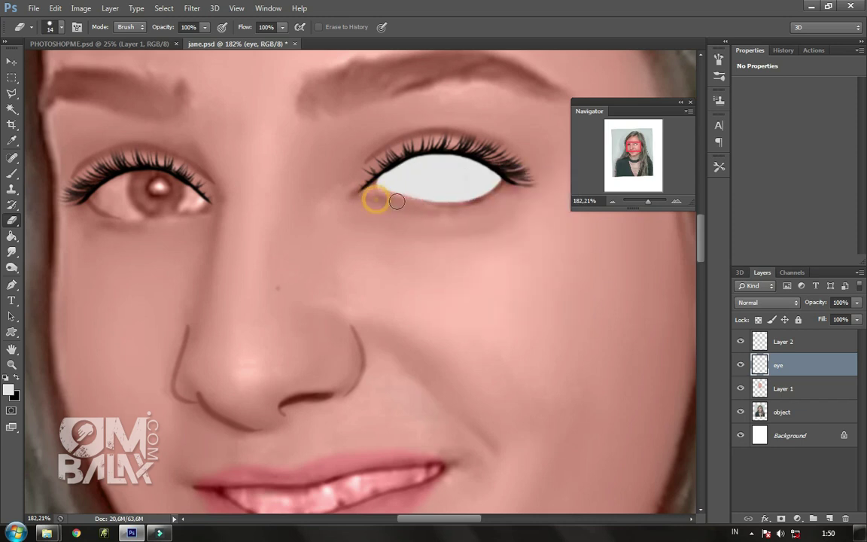
# Step: Paint light grey over the left eye including its inner corner, then select Layer 1
pyautogui.click(12, 173)
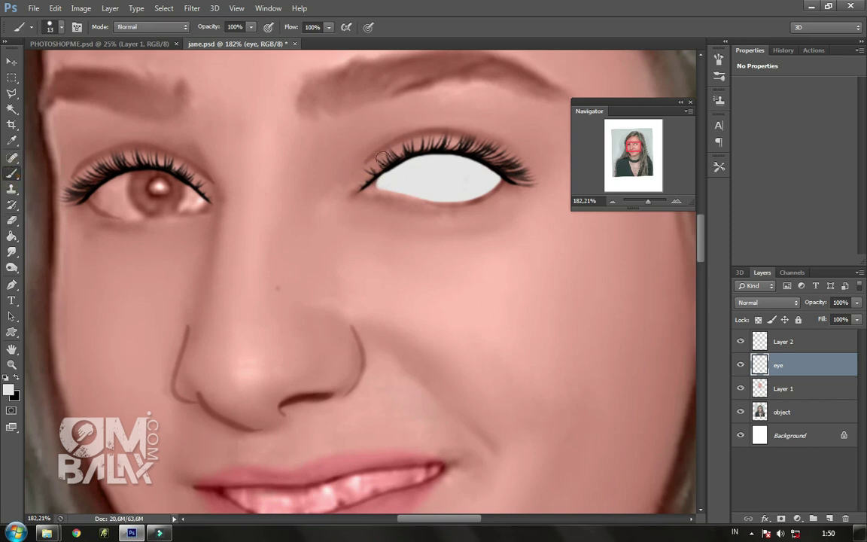
pyautogui.moveTo(106, 203)
pyautogui.mouseDown()
pyautogui.moveTo(174, 181)
pyautogui.moveTo(178, 193)
pyautogui.mouseUp()
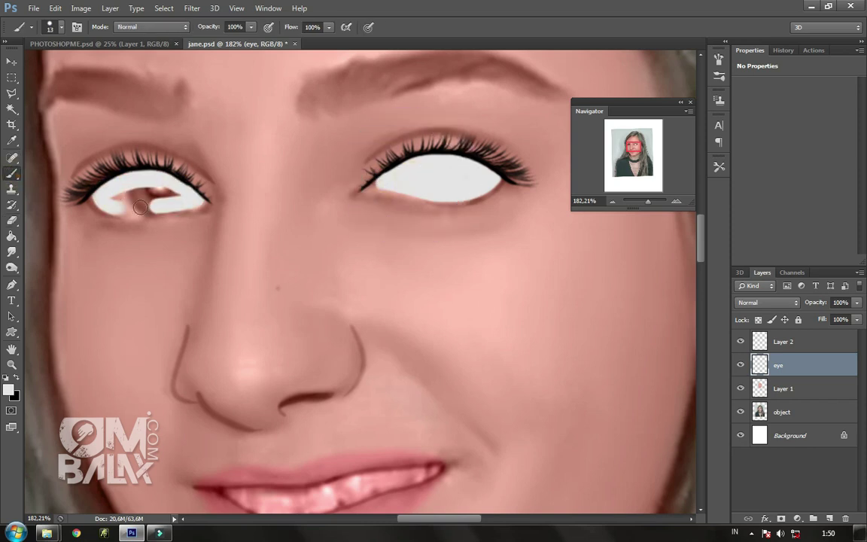
pyautogui.moveTo(118, 210); pyautogui.dragTo(128, 207)
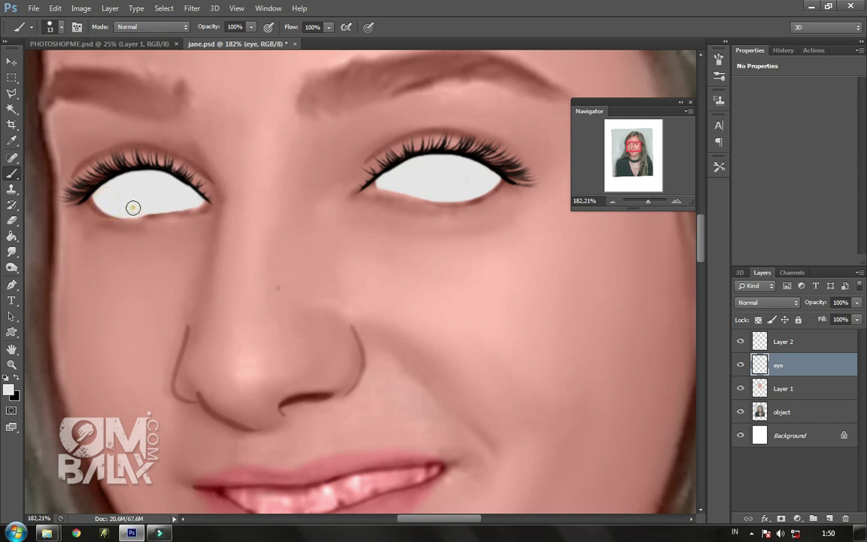
pyautogui.click(132, 210)
pyautogui.click(790, 389)
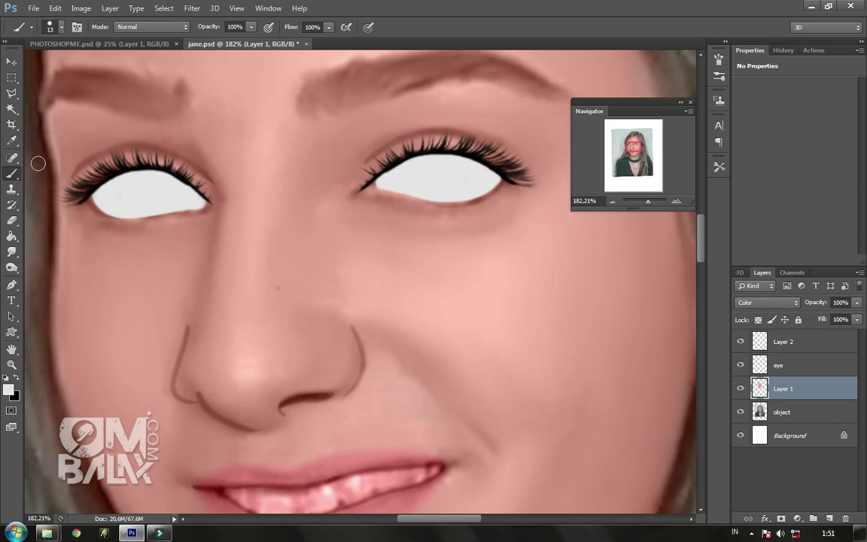
# Step: Draw a reddish-brown 8 px line along the left lower eyelid on the object layer
pyautogui.keyDown('alt'); pyautogui.click(64, 150); pyautogui.keyUp('alt')
pyautogui.rightClick(142, 154)
pyautogui.moveTo(170, 181); pyautogui.dragTo(88, 193)
pyautogui.press('Return')
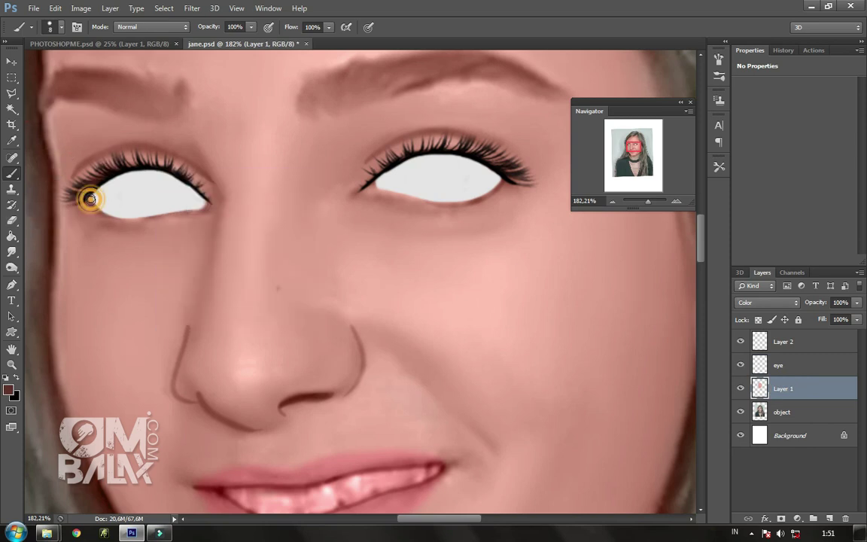
pyautogui.click(783, 411)
pyautogui.click(87, 193)
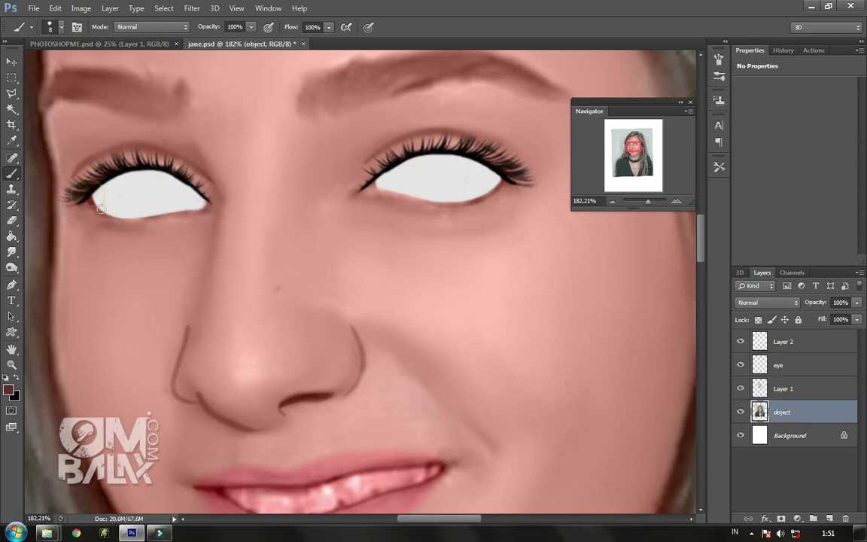
pyautogui.click(86, 198)
pyautogui.moveTo(86, 198); pyautogui.dragTo(185, 209)
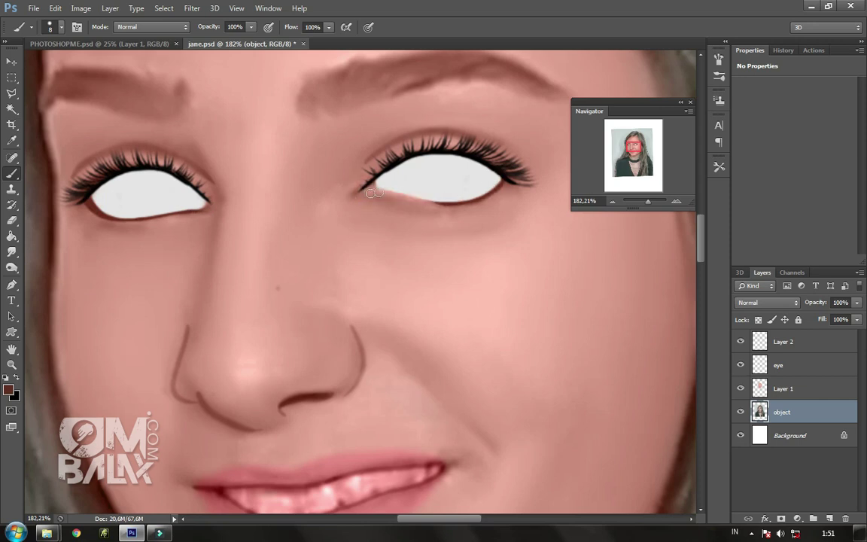
# Step: Repaint pink skin at the right eye's inner corner and under the left eye
pyautogui.rightClick(449, 170)
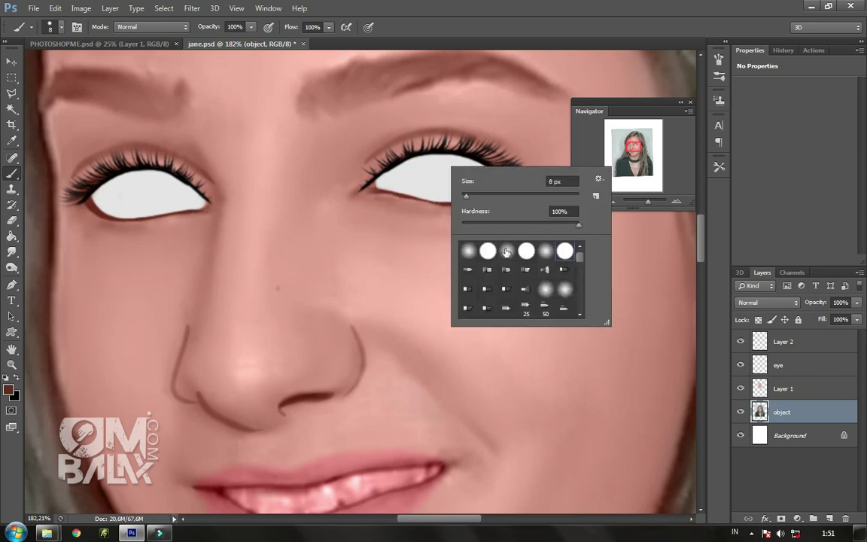
pyautogui.press('Return')
pyautogui.keyDown('alt'); pyautogui.click(229, 332); pyautogui.keyUp('alt')
pyautogui.moveTo(386, 201); pyautogui.dragTo(351, 198)
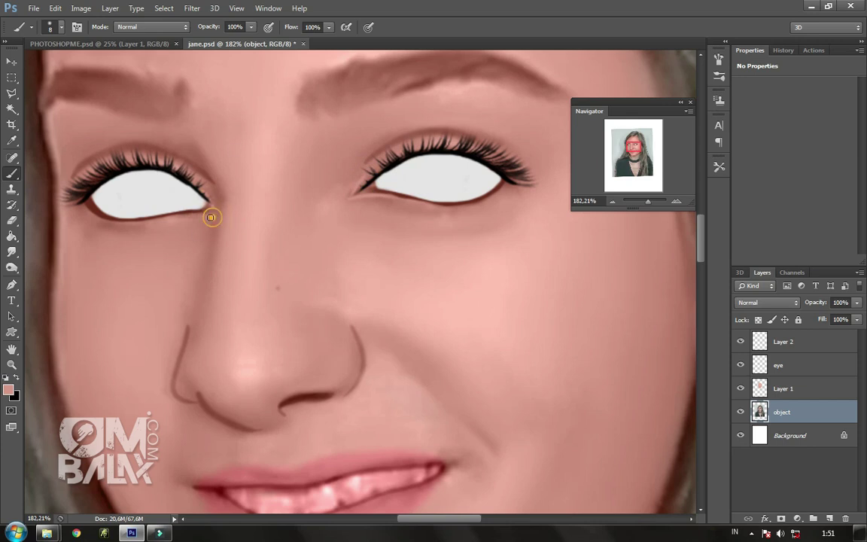
pyautogui.click(179, 219)
# Step: Darken the lash line under the left eye in black with a 4 px brush on Layer 2
pyautogui.keyDown('alt'); pyautogui.click(499, 171); pyautogui.keyUp('alt')
pyautogui.click(787, 341)
pyautogui.rightClick(557, 226)
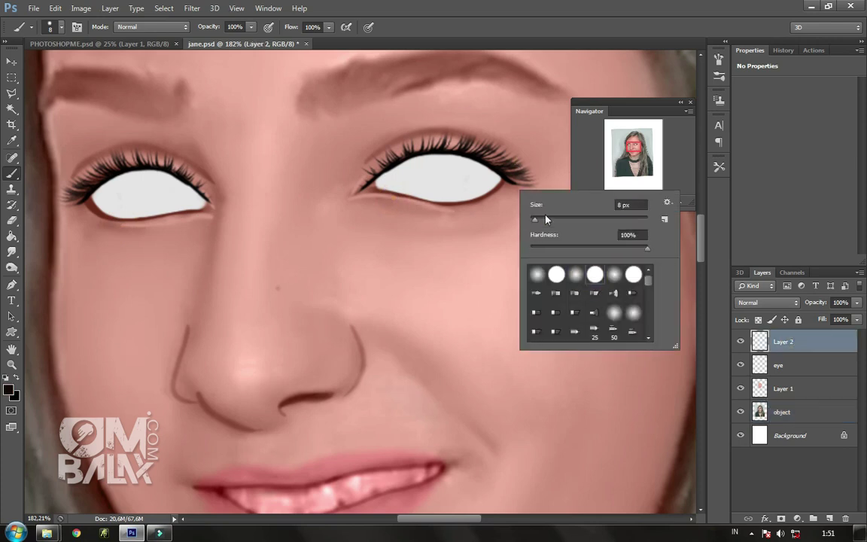
pyautogui.click(451, 164)
pyautogui.rightClick(531, 158)
pyautogui.moveTo(536, 184)
pyautogui.mouseDown()
pyautogui.moveTo(546, 188)
pyautogui.moveTo(486, 199)
pyautogui.mouseUp()
pyautogui.click(498, 195)
pyautogui.moveTo(75, 181); pyautogui.dragTo(107, 220)
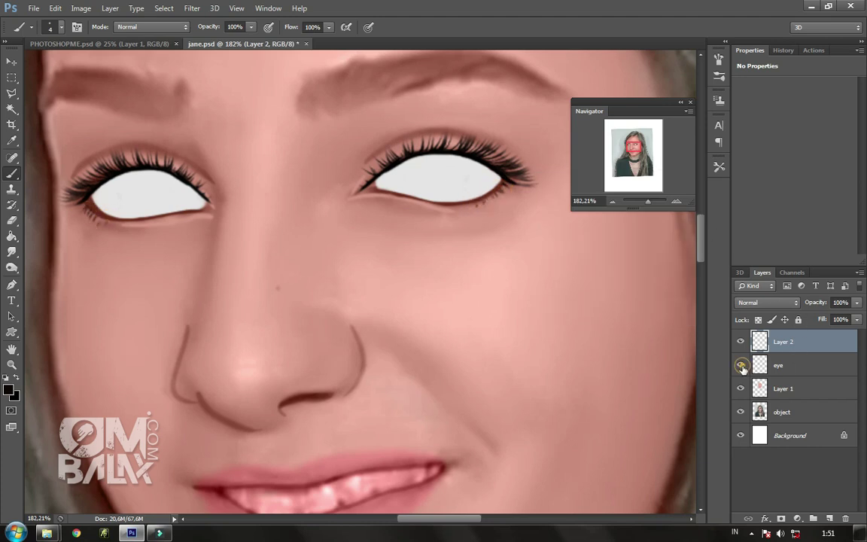
# Step: Burn-shade the inner and outer corners of both eye whites on the eye layer
pyautogui.click(783, 365)
pyautogui.click(12, 268)
pyautogui.rightClick(256, 182)
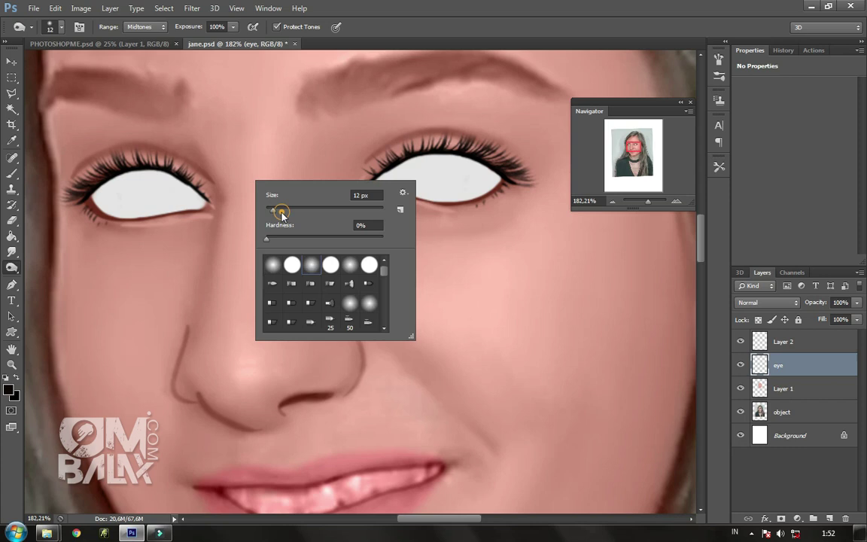
pyautogui.click(189, 197)
pyautogui.moveTo(181, 173)
pyautogui.mouseDown()
pyautogui.moveTo(120, 187)
pyautogui.moveTo(87, 174)
pyautogui.moveTo(106, 159)
pyautogui.moveTo(156, 161)
pyautogui.moveTo(125, 184)
pyautogui.mouseUp()
pyautogui.moveTo(369, 147)
pyautogui.mouseDown()
pyautogui.moveTo(380, 162)
pyautogui.moveTo(500, 170)
pyautogui.moveTo(507, 163)
pyautogui.moveTo(443, 216)
pyautogui.moveTo(441, 132)
pyautogui.mouseUp()
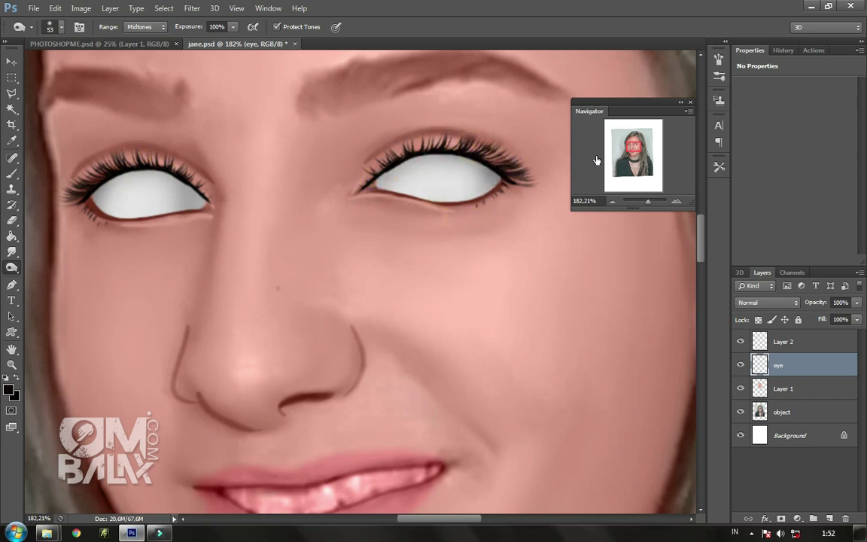
# Step: Drag the pupil from PHOTOSHOPME.psd into jane.psd's right eye and copy it into the left eye
pyautogui.click(11, 61)
pyautogui.click(98, 44)
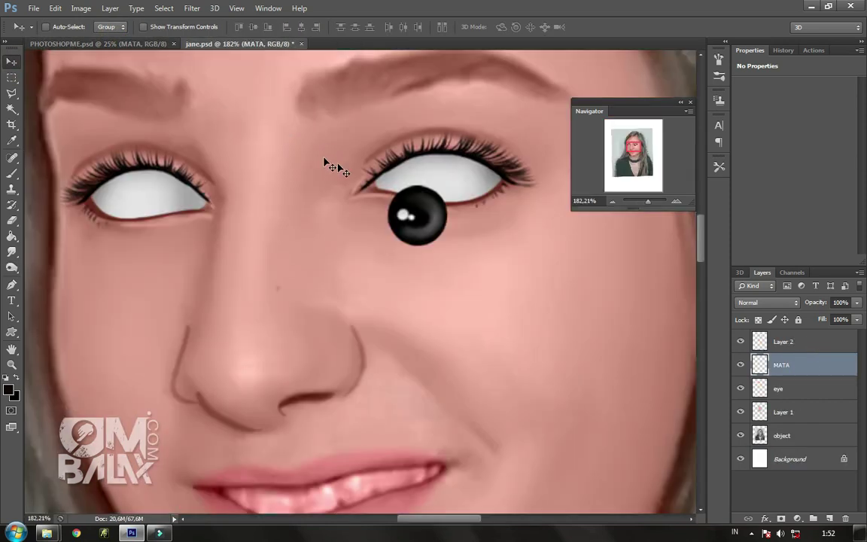
pyautogui.moveTo(397, 127)
pyautogui.mouseDown()
pyautogui.moveTo(451, 142)
pyautogui.moveTo(462, 135)
pyautogui.mouseUp()
pyautogui.click(740, 389)
pyautogui.moveTo(445, 169); pyautogui.dragTo(441, 164)
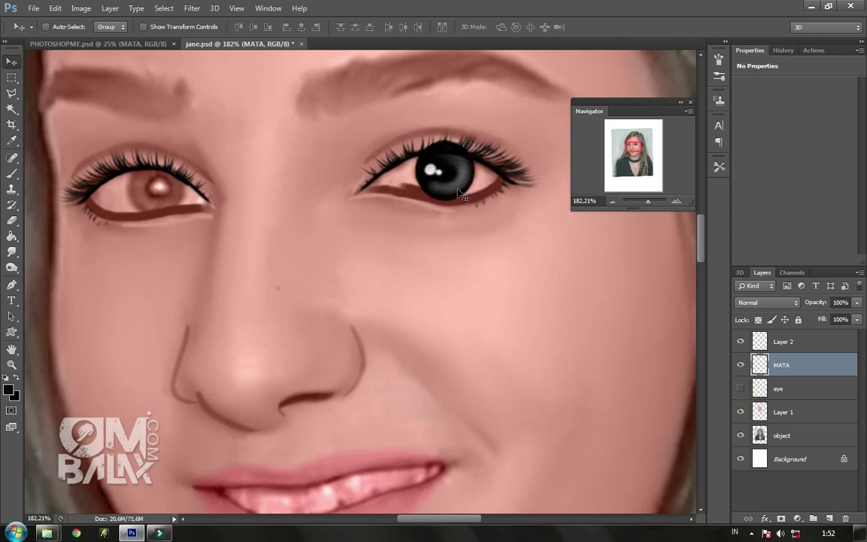
pyautogui.moveTo(448, 189); pyautogui.dragTo(159, 205)
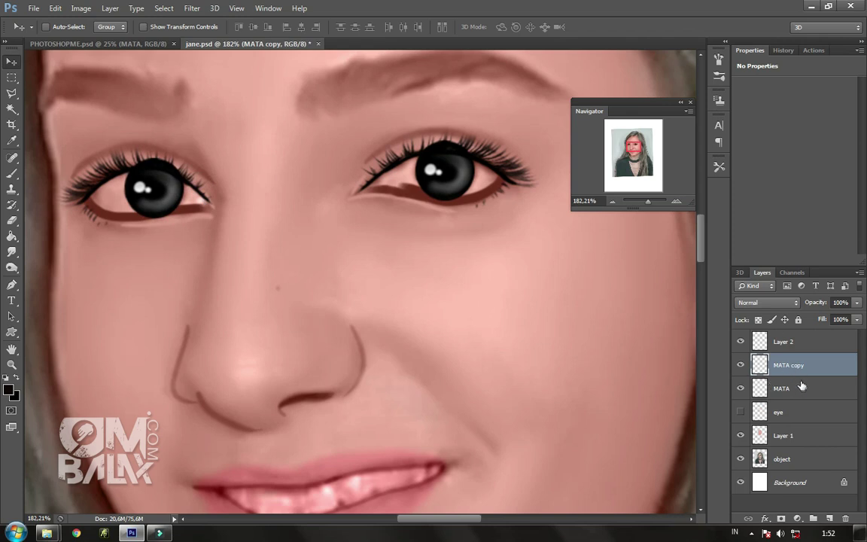
# Step: Merge the two pupils into one layer and clip it to the eye whites
pyautogui.hotkey('ctrl', 'e')
pyautogui.click(740, 389)
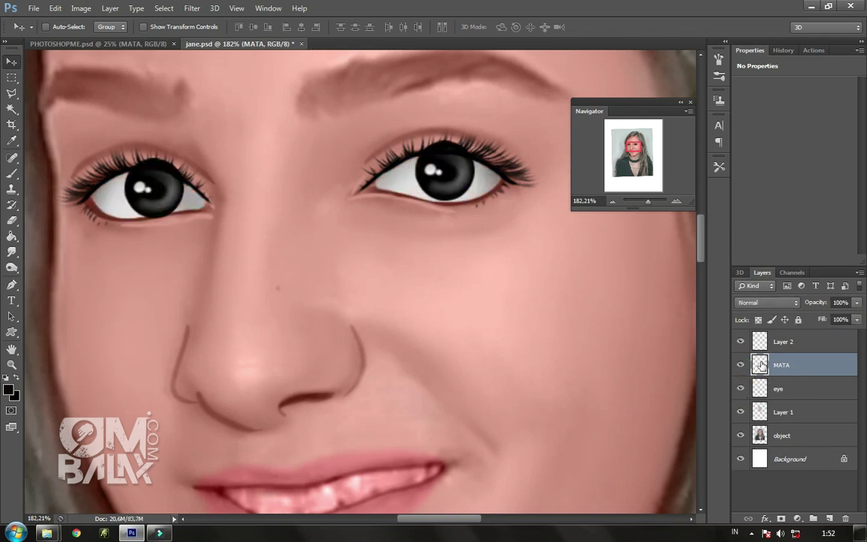
pyautogui.click(740, 365)
pyautogui.click(740, 365)
pyautogui.keyDown('alt'); pyautogui.click(753, 377); pyautogui.keyUp('alt')
pyautogui.moveTo(647, 201); pyautogui.dragTo(647, 201)
pyautogui.scroll(-1, 251, 358)
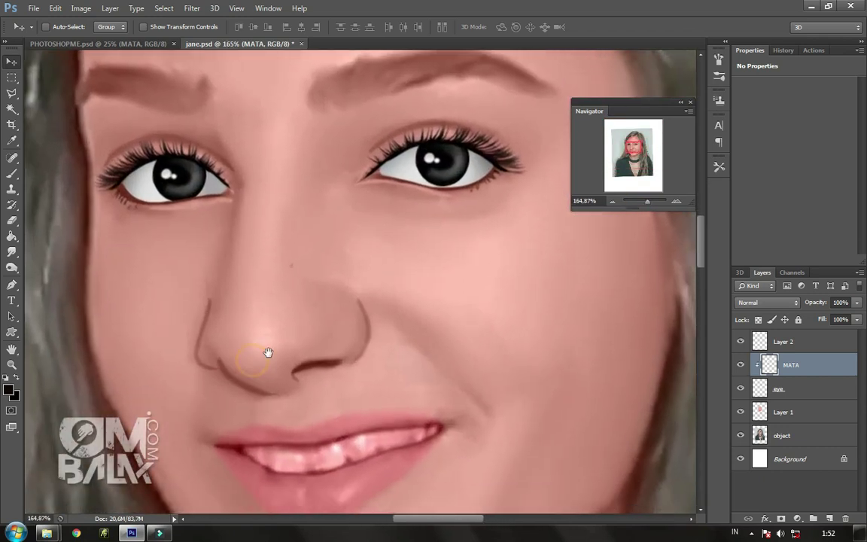
# Step: Brighten the pupils' midtones with Levels, then select Layer 2
pyautogui.click(80, 7)
pyautogui.click(232, 49)
pyautogui.press('i')
pyautogui.hotkey('ctrl', 'l')
pyautogui.moveTo(655, 230); pyautogui.dragTo(640, 230)
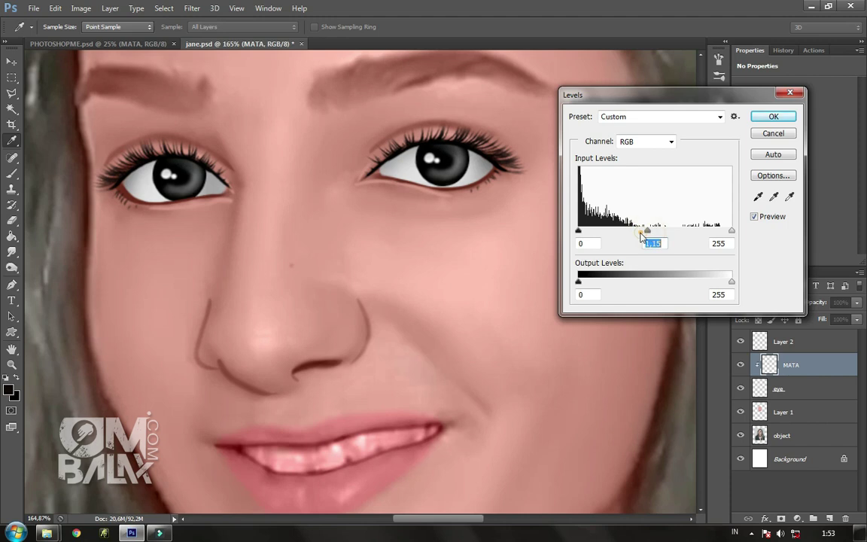
pyautogui.press('Return')
pyautogui.press('v')
pyautogui.click(793, 385)
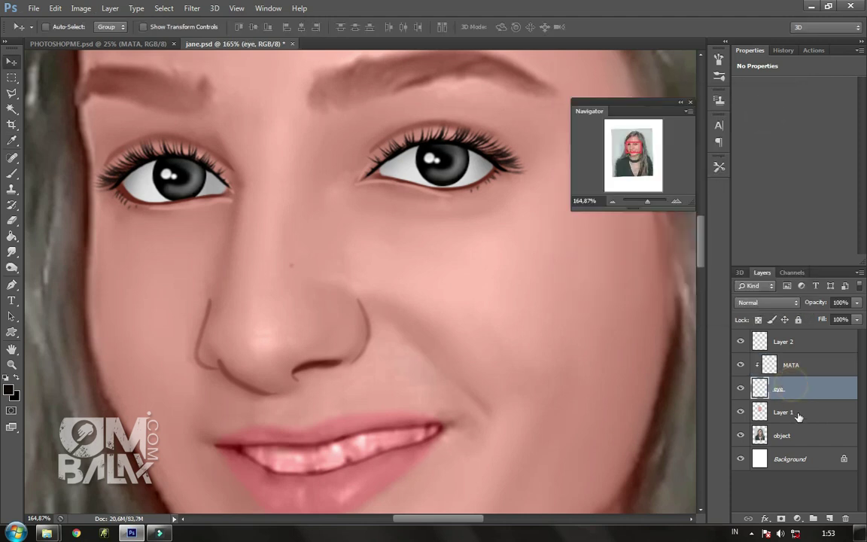
pyautogui.click(798, 343)
# Step: Add a new layer above Layer 2 and set an 8 px brush, zoomed in on the mouth
pyautogui.hotkey('ctrl', 'shift', 'alt', 'n')
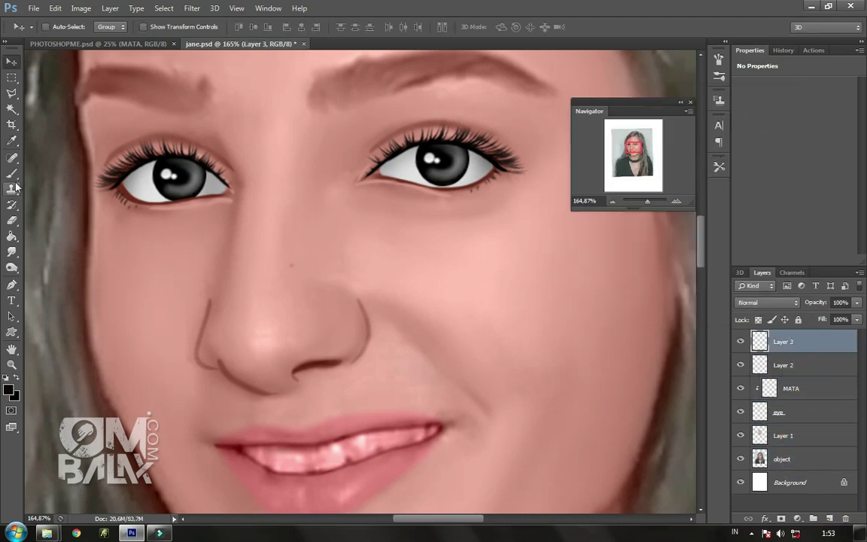
pyautogui.press('b')
pyautogui.rightClick(298, 301)
pyautogui.moveTo(301, 320); pyautogui.dragTo(406, 346)
pyautogui.moveTo(647, 202); pyautogui.dragTo(652, 203)
pyautogui.rightClick(303, 346)
pyautogui.moveTo(320, 378); pyautogui.dragTo(318, 378)
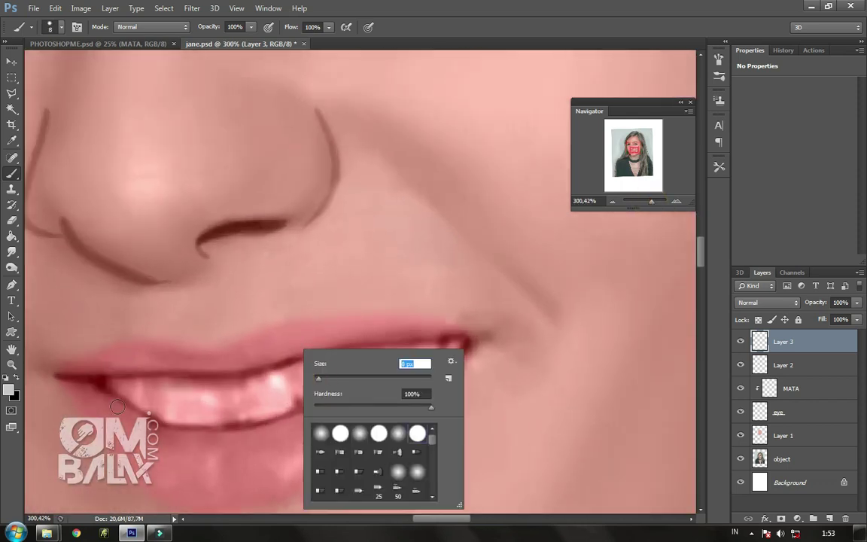
pyautogui.press('Return')
# Step: Paint light grey across the upper teeth from the lower-left to the right end
pyautogui.moveTo(164, 389)
pyautogui.mouseDown()
pyautogui.moveTo(166, 418)
pyautogui.moveTo(218, 418)
pyautogui.moveTo(189, 394)
pyautogui.moveTo(106, 381)
pyautogui.mouseUp()
pyautogui.moveTo(233, 385)
pyautogui.mouseDown()
pyautogui.moveTo(286, 397)
pyautogui.moveTo(268, 411)
pyautogui.moveTo(279, 377)
pyautogui.moveTo(305, 391)
pyautogui.mouseUp()
pyautogui.moveTo(342, 353); pyautogui.dragTo(323, 389)
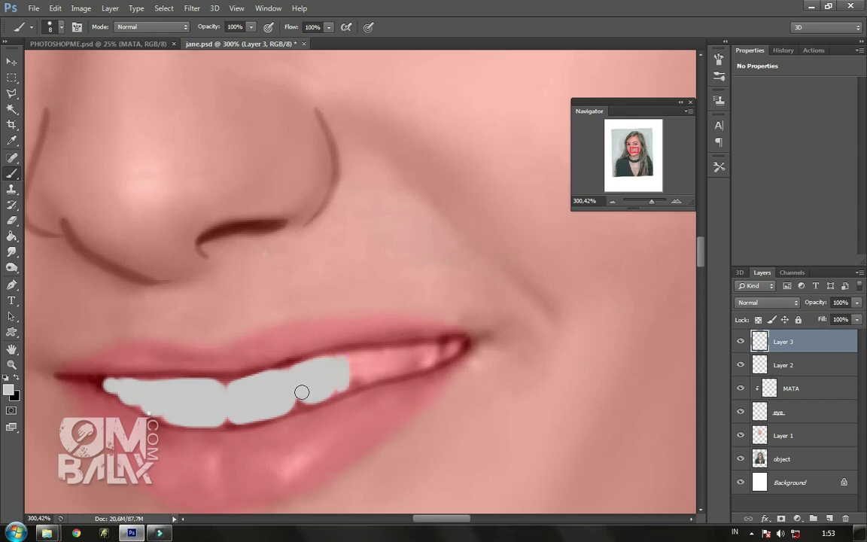
pyautogui.moveTo(351, 359)
pyautogui.mouseDown()
pyautogui.moveTo(359, 371)
pyautogui.moveTo(386, 358)
pyautogui.moveTo(348, 360)
pyautogui.moveTo(413, 352)
pyautogui.moveTo(403, 354)
pyautogui.mouseUp()
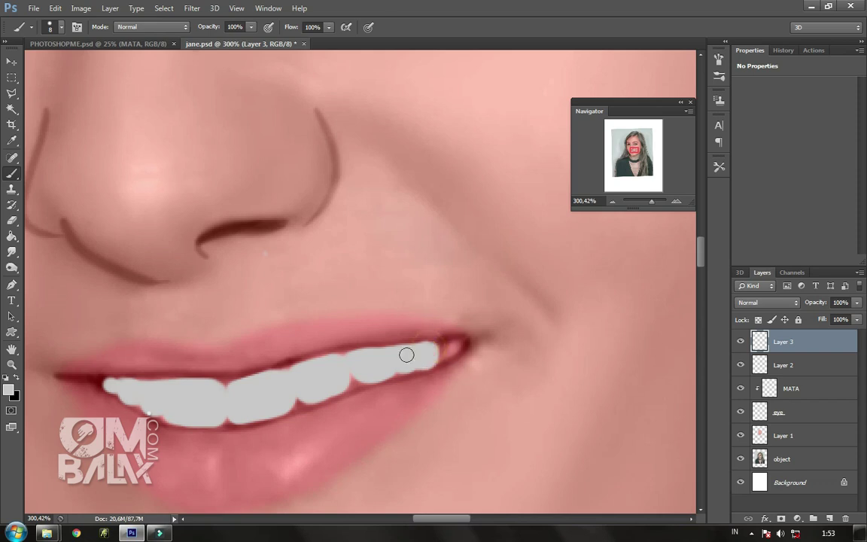
# Step: Extend the grey to the lip corner and burn-shade the left and middle teeth with a 38 px brush
pyautogui.moveTo(453, 345); pyautogui.dragTo(418, 353)
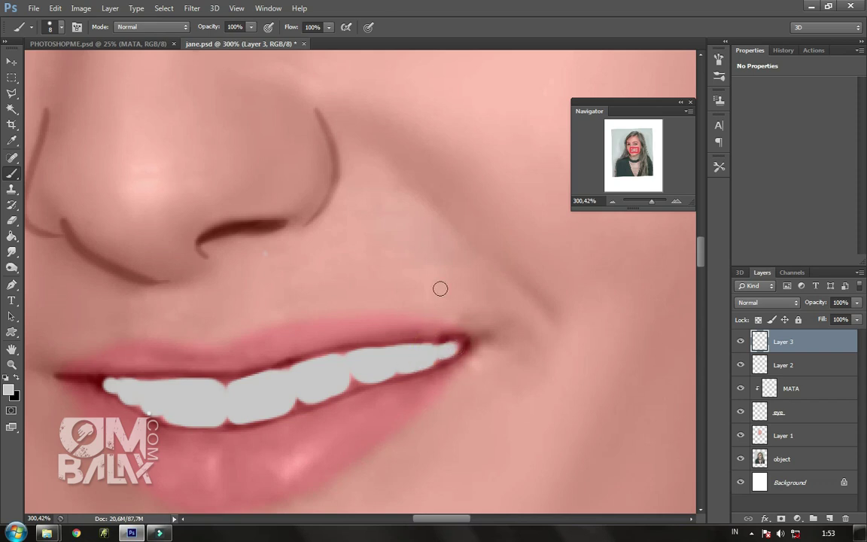
pyautogui.click(12, 268)
pyautogui.rightClick(218, 289)
pyautogui.write('38')
pyautogui.press('Return')
pyautogui.moveTo(113, 387); pyautogui.dragTo(147, 395)
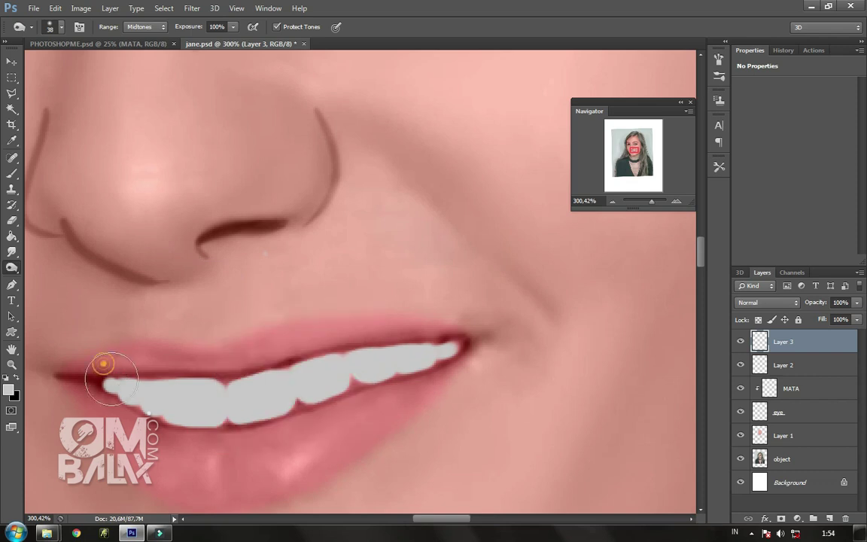
pyautogui.moveTo(391, 331); pyautogui.dragTo(248, 361)
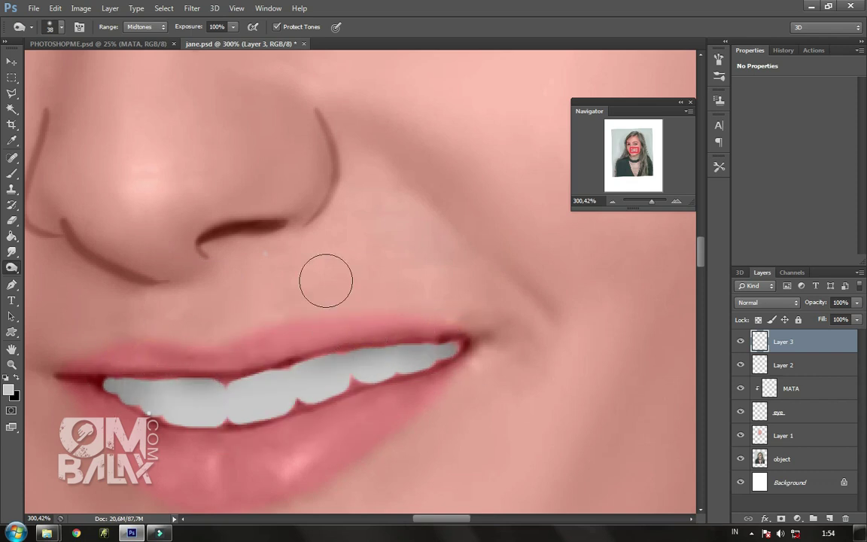
# Step: Darken four gaps between individual teeth with a small burn brush
pyautogui.rightClick(240, 246)
pyautogui.moveTo(265, 273); pyautogui.dragTo(256, 275)
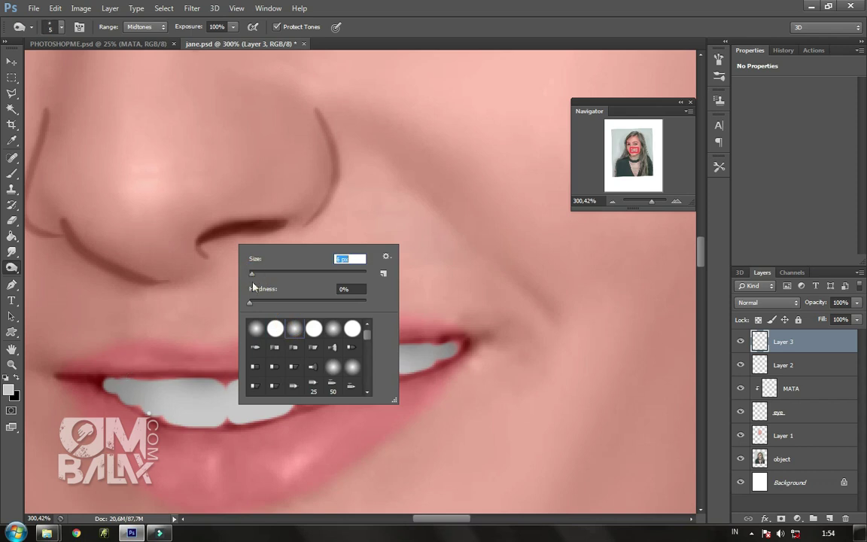
pyautogui.press('Return')
pyautogui.moveTo(158, 379); pyautogui.dragTo(160, 405)
pyautogui.moveTo(218, 372); pyautogui.dragTo(222, 390)
pyautogui.moveTo(349, 345); pyautogui.dragTo(351, 376)
pyautogui.moveTo(391, 342); pyautogui.dragTo(394, 367)
# Step: Add a small white brush highlight on a tooth, then zoom out to the portrait
pyautogui.moveTo(287, 357); pyautogui.dragTo(300, 284)
pyautogui.click(11, 141)
pyautogui.click(9, 389)
pyautogui.moveTo(450, 257); pyautogui.dragTo(438, 245)
pyautogui.click(707, 235)
pyautogui.press('b')
pyautogui.rightClick(366, 312)
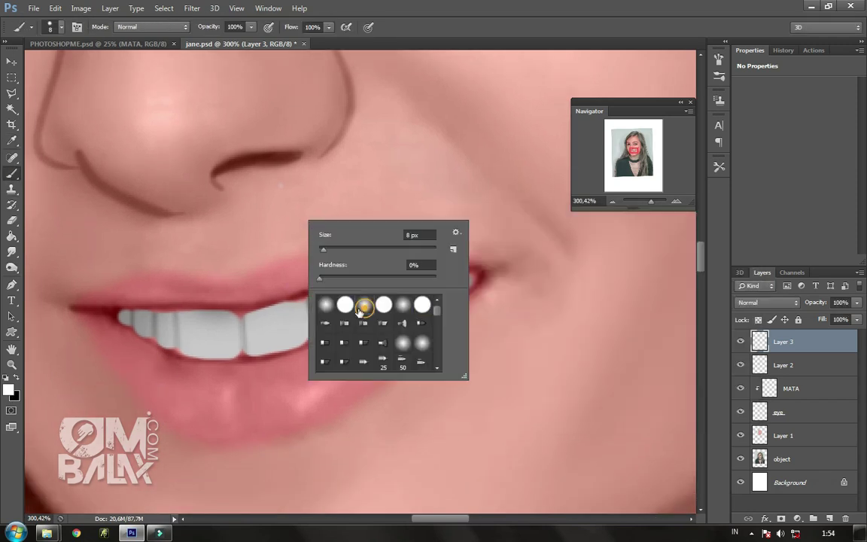
pyautogui.press('Escape')
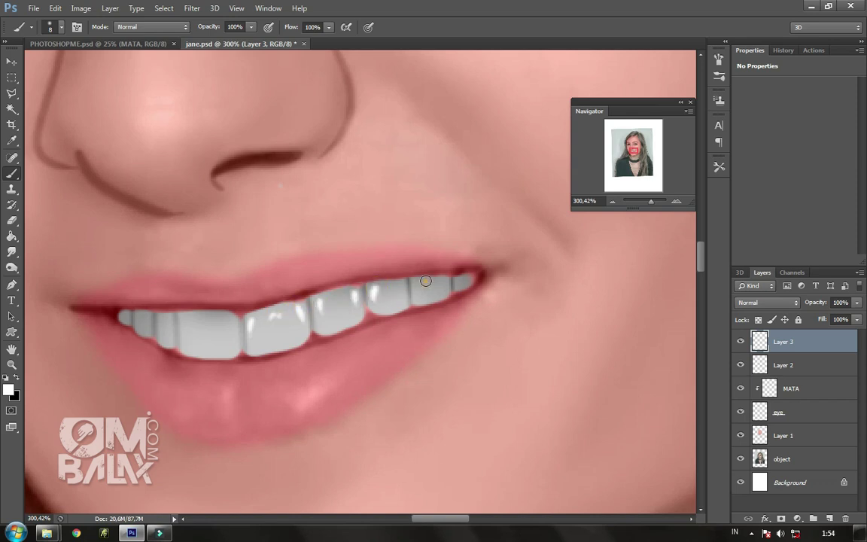
pyautogui.moveTo(146, 319); pyautogui.dragTo(145, 328)
pyautogui.moveTo(651, 201); pyautogui.dragTo(646, 202)
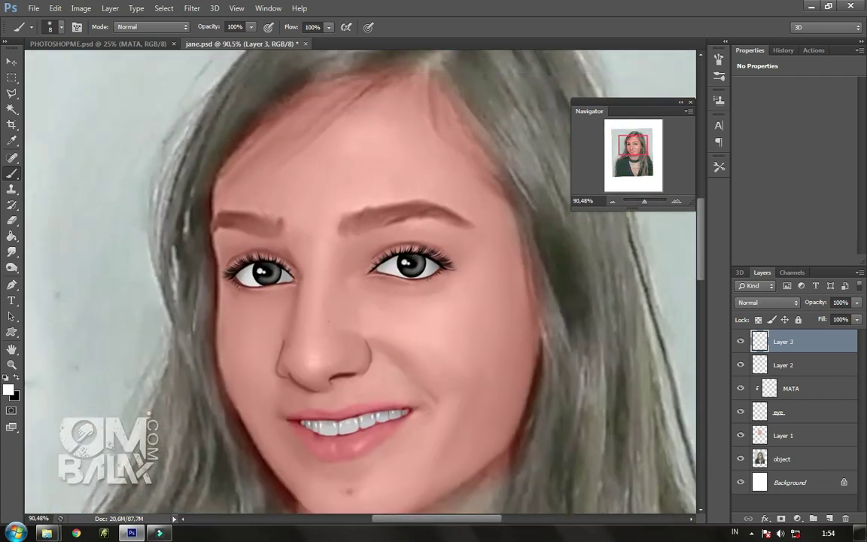
# Step: Smudge the bottom and left side of the nose on the object layer with a 49 px brush
pyautogui.click(12, 252)
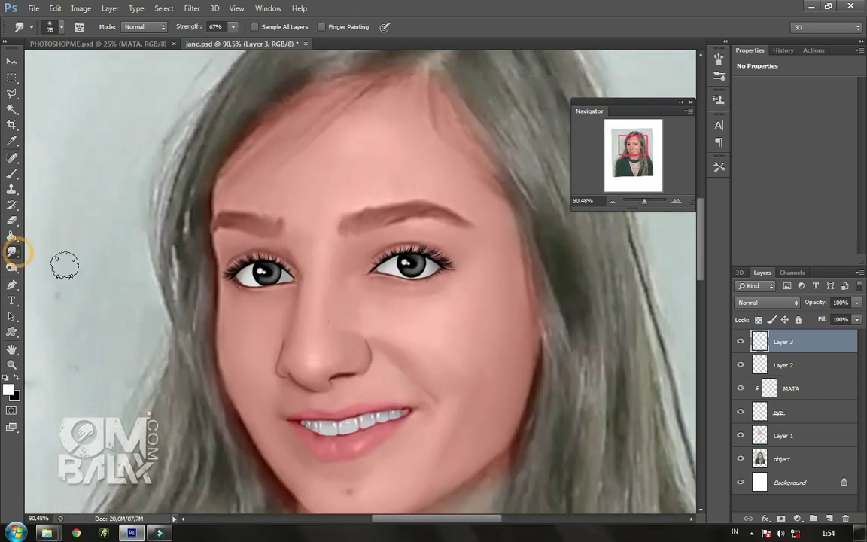
pyautogui.click(780, 459)
pyautogui.rightClick(309, 305)
pyautogui.moveTo(342, 328); pyautogui.dragTo(328, 331)
pyautogui.press('Return')
pyautogui.moveTo(322, 391); pyautogui.dragTo(364, 357)
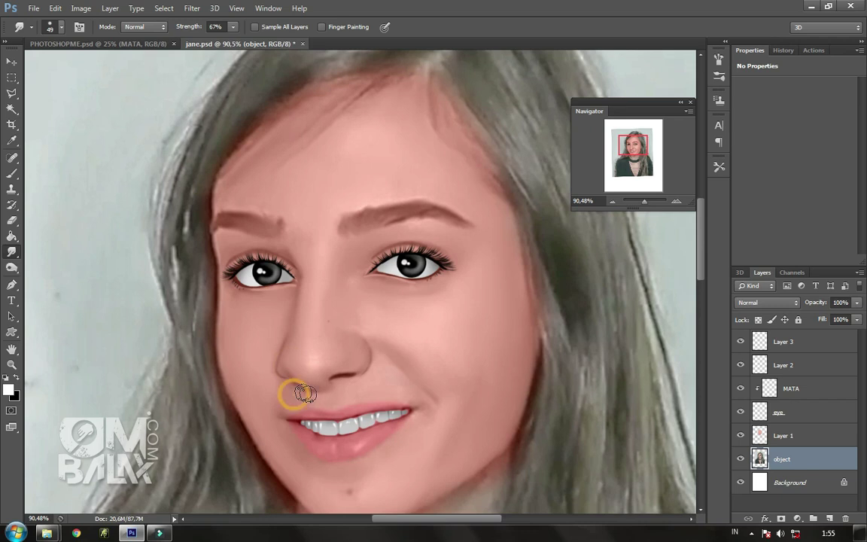
pyautogui.moveTo(307, 396); pyautogui.dragTo(315, 259)
# Step: Dodge with a 14 px brush to brighten the nose, mouth-corner skin, lower lip and left cheek
pyautogui.click(12, 268)
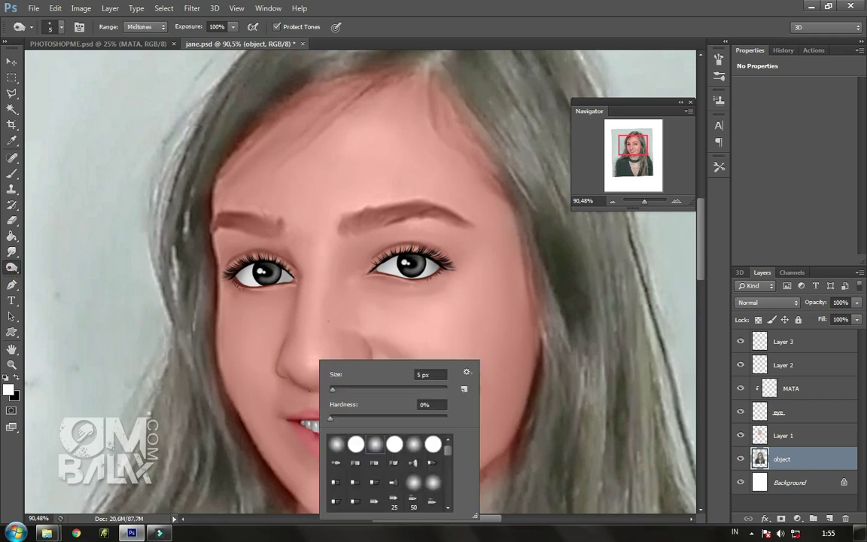
pyautogui.rightClick(12, 268)
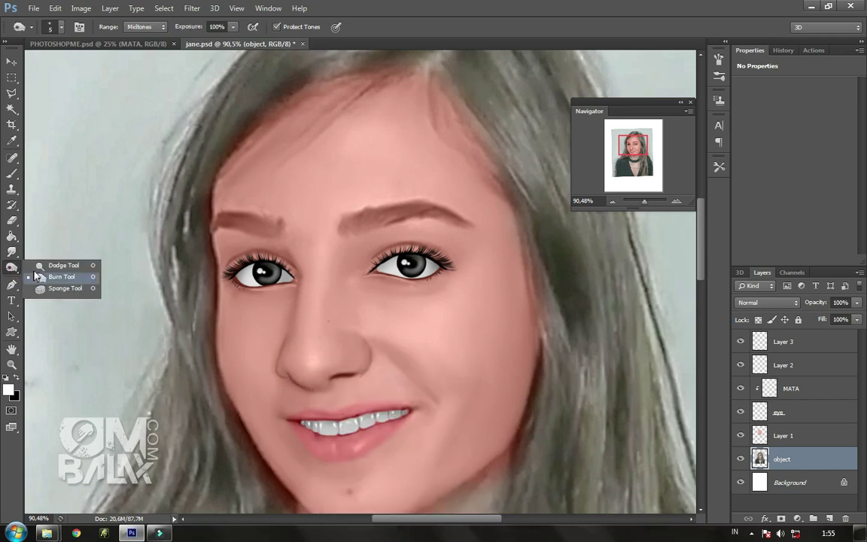
pyautogui.click(64, 275)
pyautogui.rightClick(332, 330)
pyautogui.click(397, 413)
pyautogui.click(287, 338)
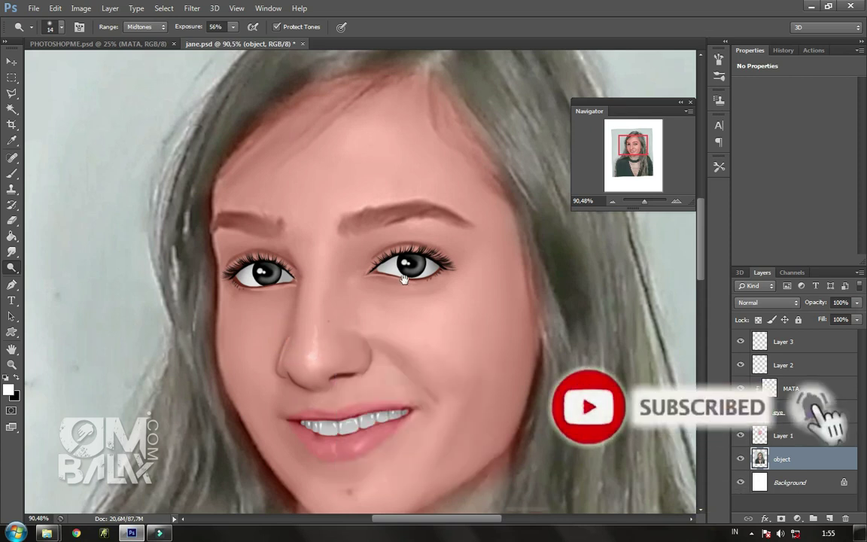
pyautogui.moveTo(645, 201); pyautogui.dragTo(646, 201)
pyautogui.moveTo(328, 257); pyautogui.dragTo(295, 229)
pyautogui.moveTo(306, 332); pyautogui.dragTo(260, 337)
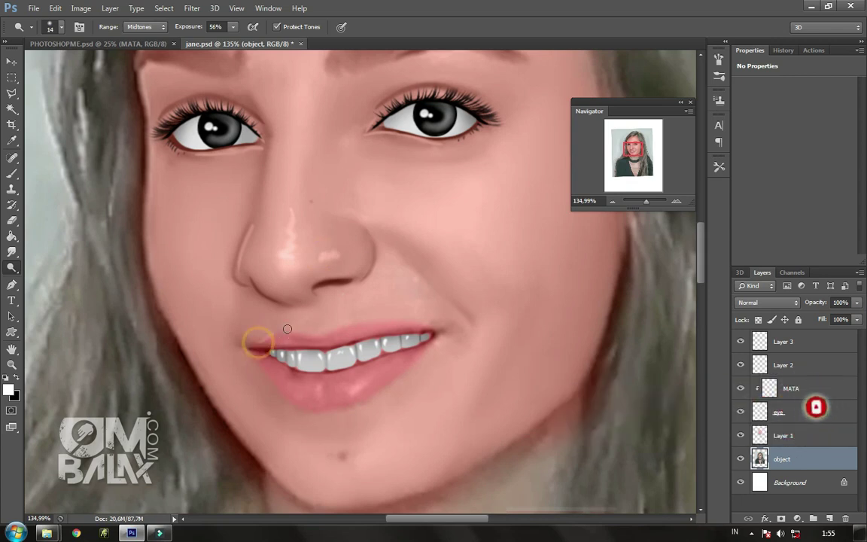
pyautogui.moveTo(323, 398); pyautogui.dragTo(307, 390)
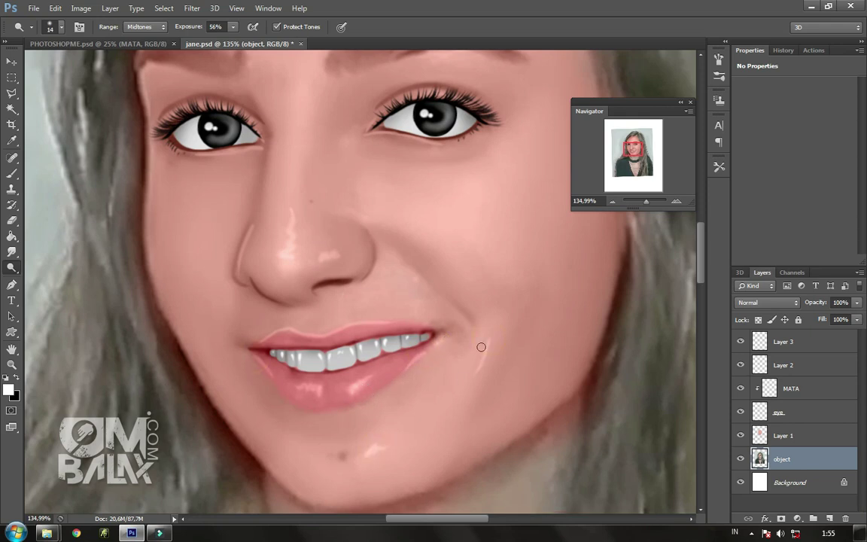
pyautogui.moveTo(420, 144); pyautogui.dragTo(412, 268)
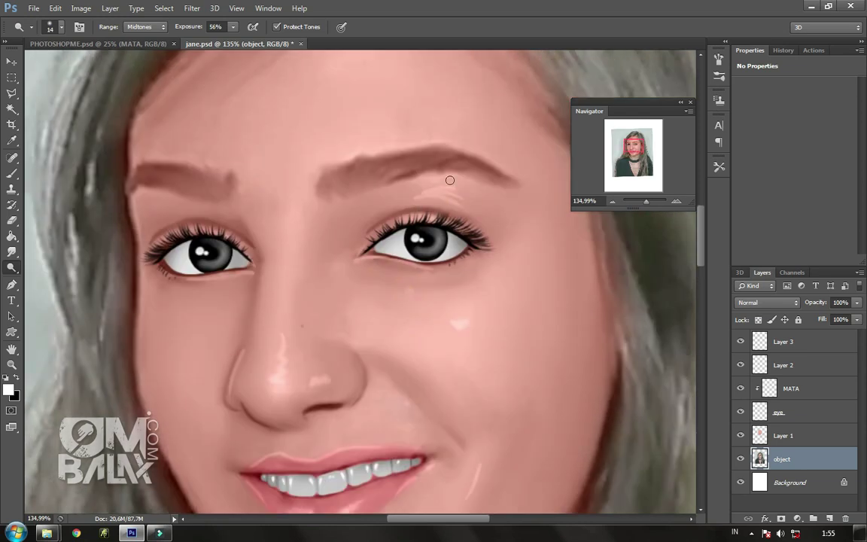
pyautogui.moveTo(142, 381); pyautogui.dragTo(143, 294)
# Step: Smudge-soften the light spots on the cheek, eyebrows, chin and lower lip
pyautogui.press('r')
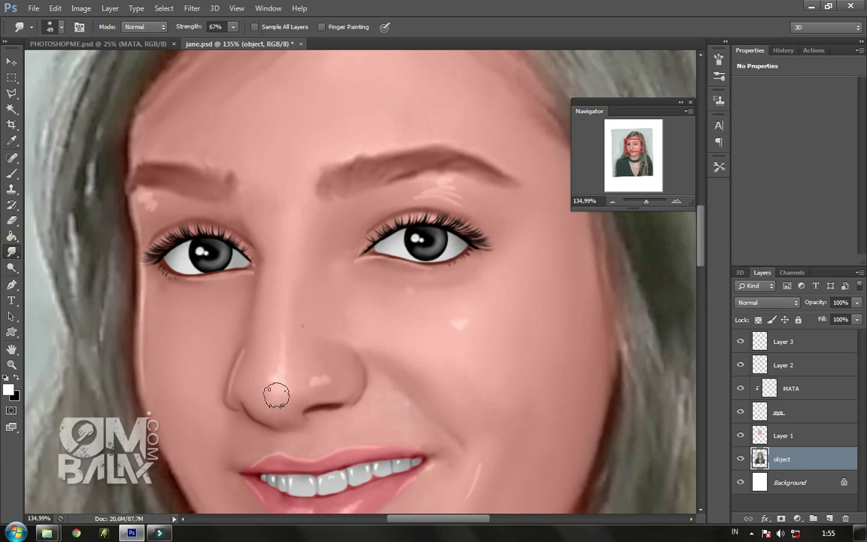
pyautogui.moveTo(452, 321); pyautogui.dragTo(459, 322)
pyautogui.moveTo(143, 199); pyautogui.dragTo(150, 200)
pyautogui.moveTo(429, 184); pyautogui.dragTo(475, 202)
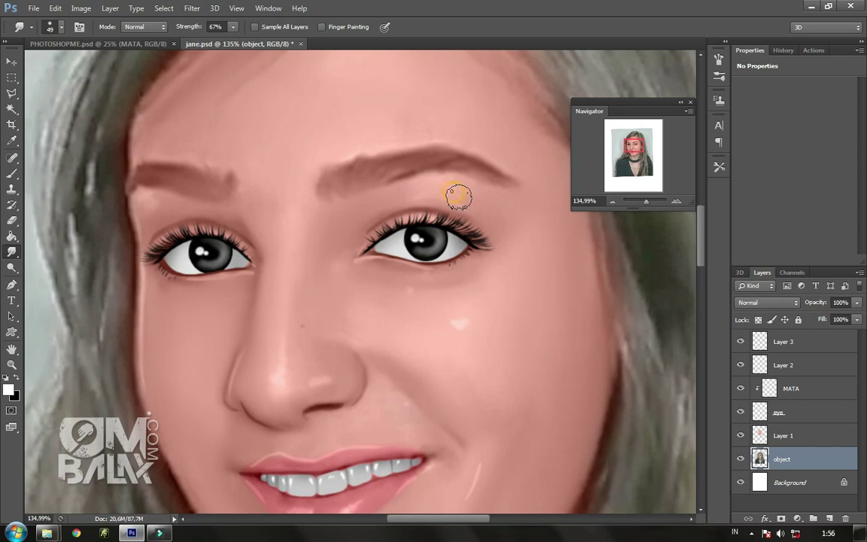
pyautogui.moveTo(432, 429); pyautogui.dragTo(376, 333)
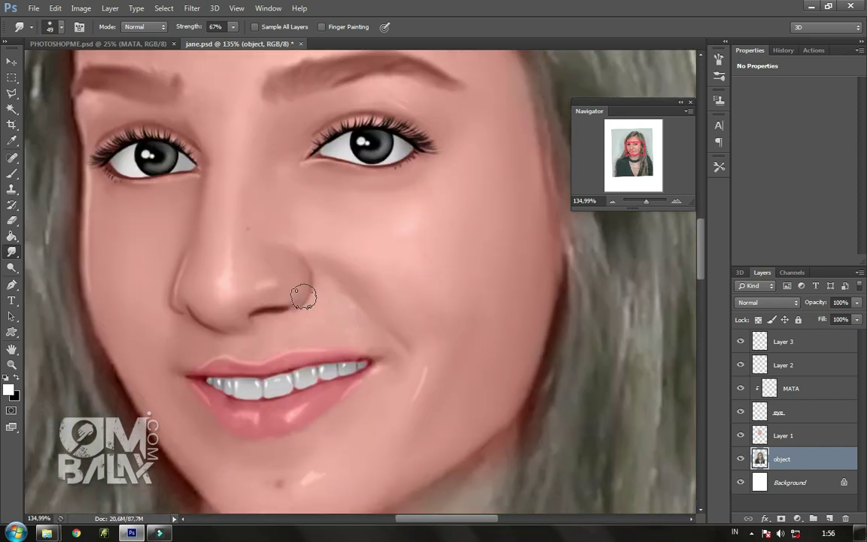
pyautogui.moveTo(331, 476); pyautogui.dragTo(286, 480)
pyautogui.moveTo(206, 413); pyautogui.dragTo(294, 416)
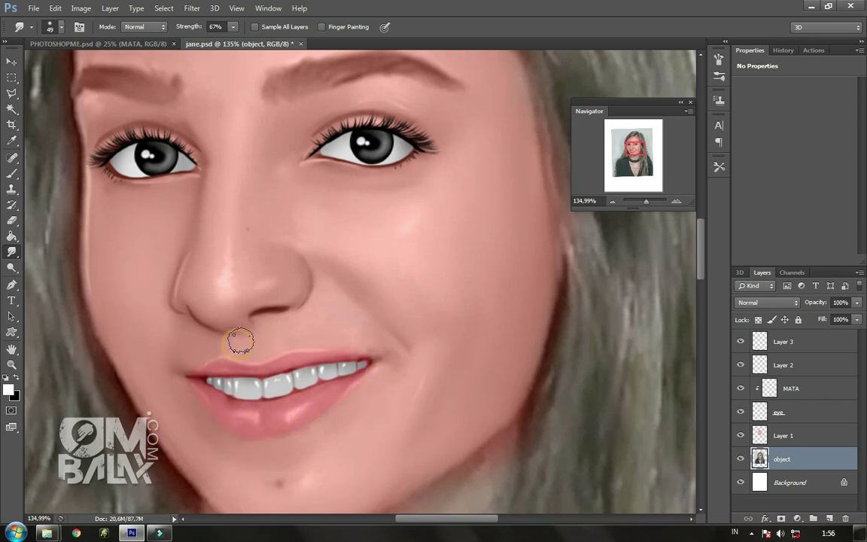
pyautogui.moveTo(646, 201)
pyautogui.mouseDown()
pyautogui.moveTo(621, 201)
pyautogui.moveTo(645, 201)
pyautogui.mouseUp()
pyautogui.scroll(3, 426, 304)
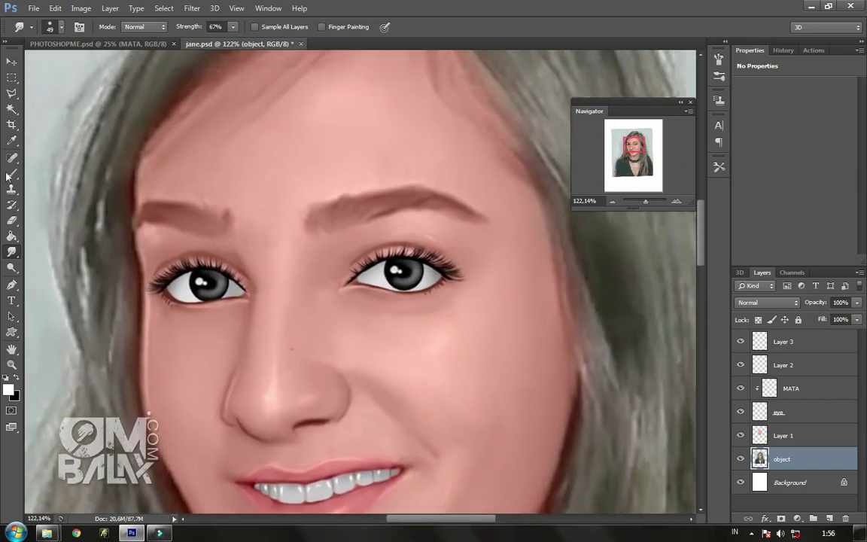
# Step: On a new layer above Layer 3, paint the left eyebrow with a 37 px hair-like brush
pyautogui.click(12, 173)
pyautogui.keyDown('alt'); pyautogui.click(214, 283); pyautogui.keyUp('alt')
pyautogui.click(783, 341)
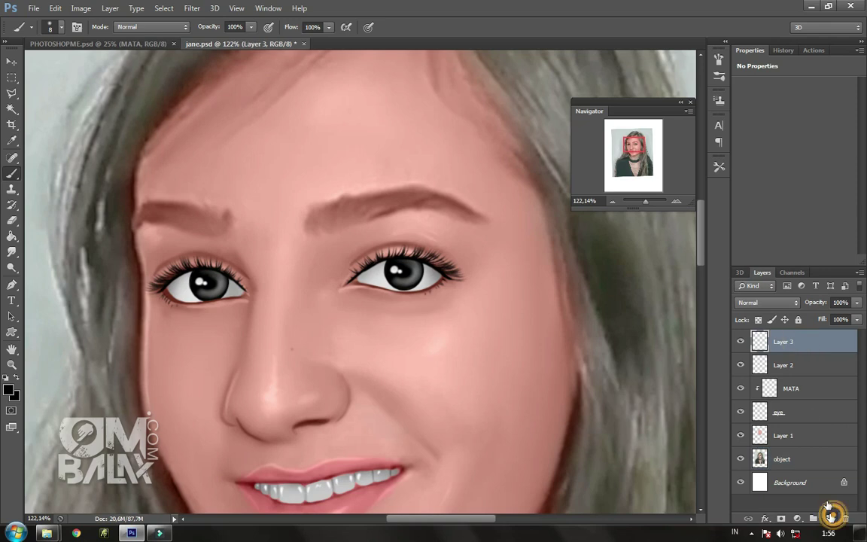
pyautogui.click(828, 518)
pyautogui.rightClick(301, 252)
pyautogui.moveTo(429, 331); pyautogui.dragTo(430, 357)
pyautogui.click(394, 386)
pyautogui.click(335, 280)
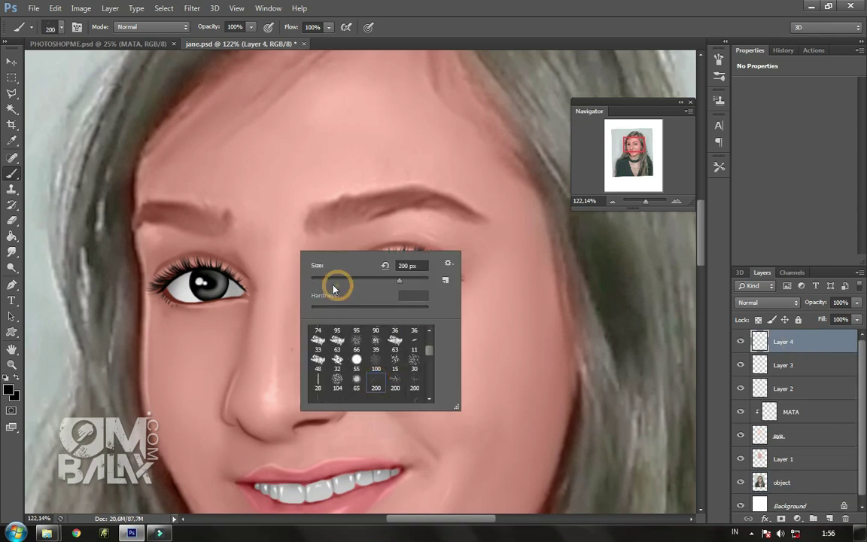
pyautogui.click(213, 236)
pyautogui.moveTo(224, 233)
pyautogui.mouseDown()
pyautogui.moveTo(210, 204)
pyautogui.moveTo(162, 199)
pyautogui.moveTo(144, 204)
pyautogui.moveTo(128, 231)
pyautogui.mouseUp()
pyautogui.moveTo(187, 218)
pyautogui.mouseDown()
pyautogui.moveTo(156, 188)
pyautogui.moveTo(170, 188)
pyautogui.mouseUp()
pyautogui.moveTo(209, 229)
pyautogui.mouseDown()
pyautogui.moveTo(185, 190)
pyautogui.moveTo(175, 219)
pyautogui.mouseUp()
# Step: Set a 28 px eraser, then warp the left eyebrow's outer end into shape
pyautogui.click(11, 219)
pyautogui.rightClick(172, 202)
pyautogui.press('Return')
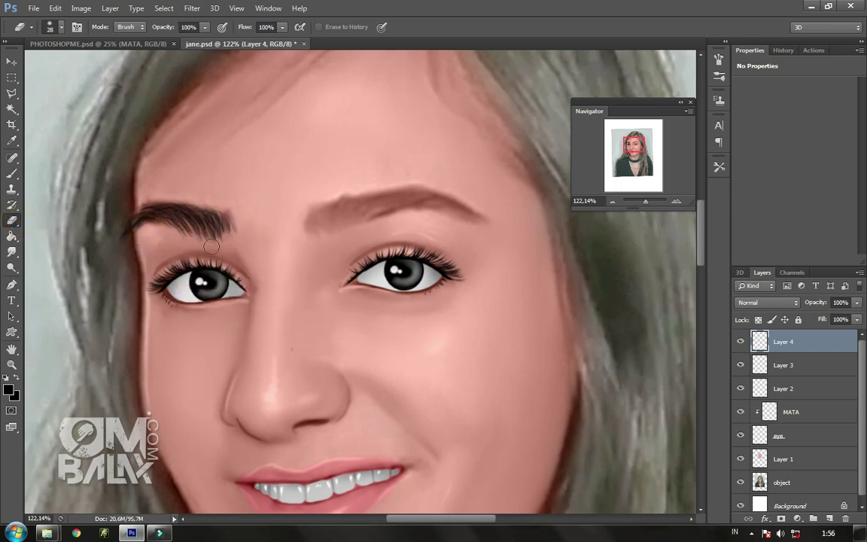
pyautogui.hotkey('ctrl', 't')
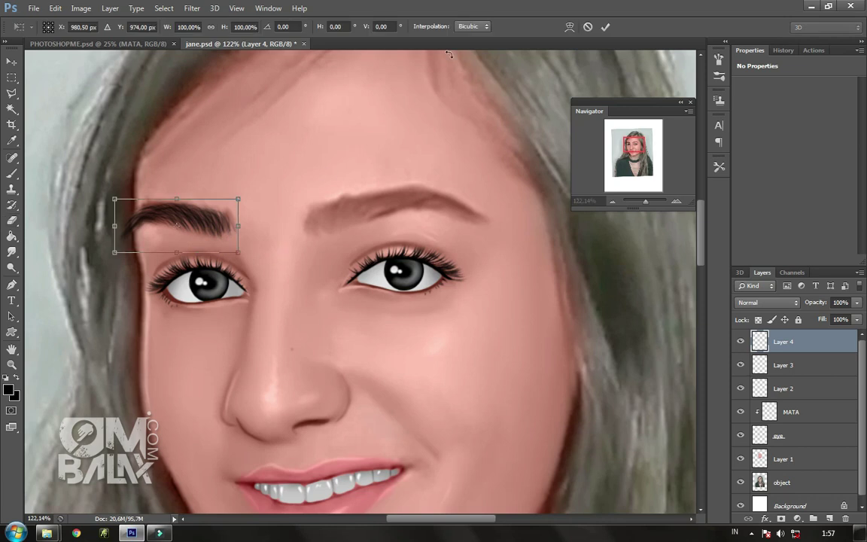
pyautogui.click(570, 28)
pyautogui.moveTo(115, 217)
pyautogui.mouseDown()
pyautogui.moveTo(129, 236)
pyautogui.moveTo(123, 244)
pyautogui.mouseUp()
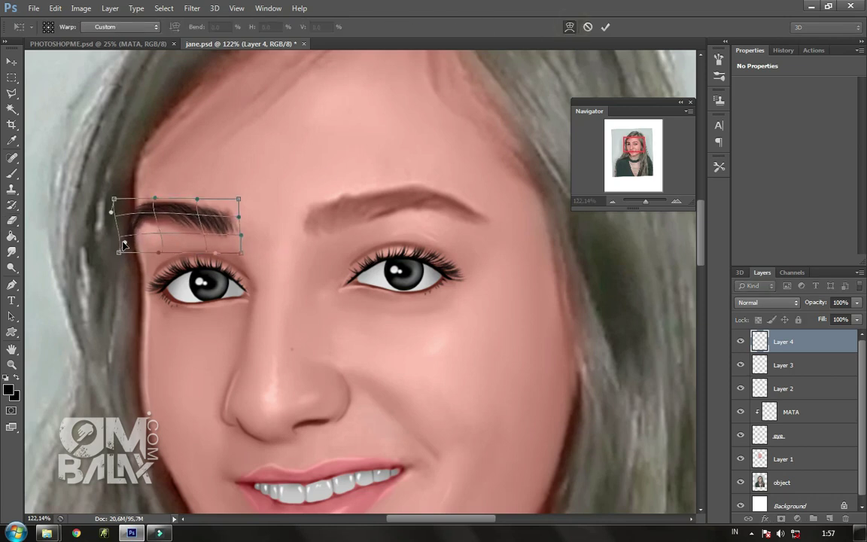
pyautogui.press('Return')
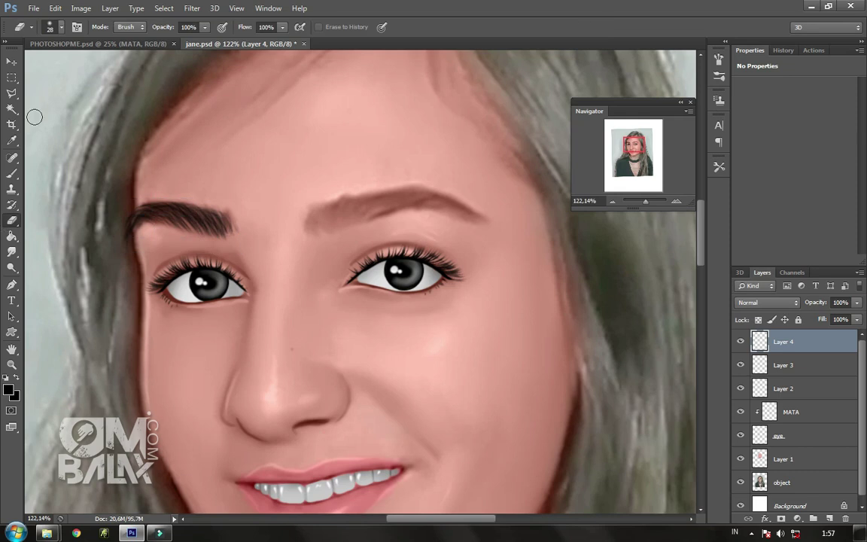
# Step: Add fine hairs along the left eyebrow with a 7 px soft brush
pyautogui.click(12, 173)
pyautogui.rightClick(245, 212)
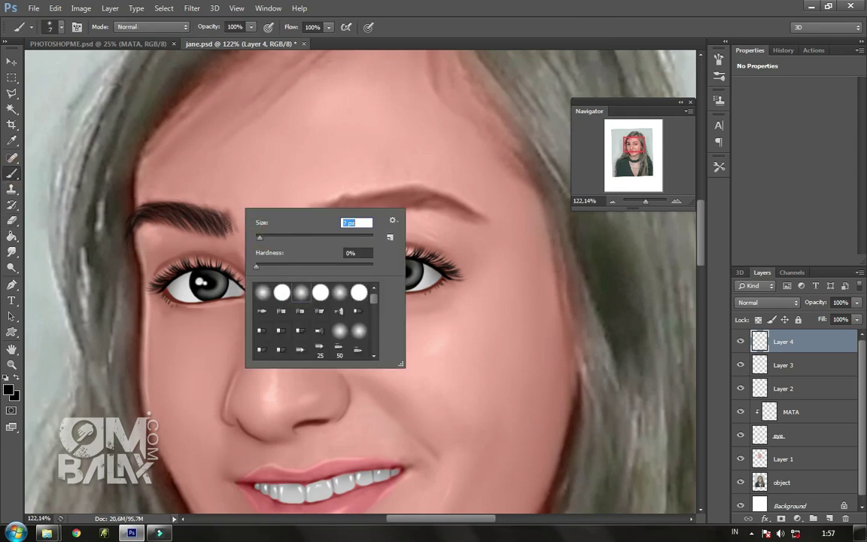
pyautogui.click(223, 215)
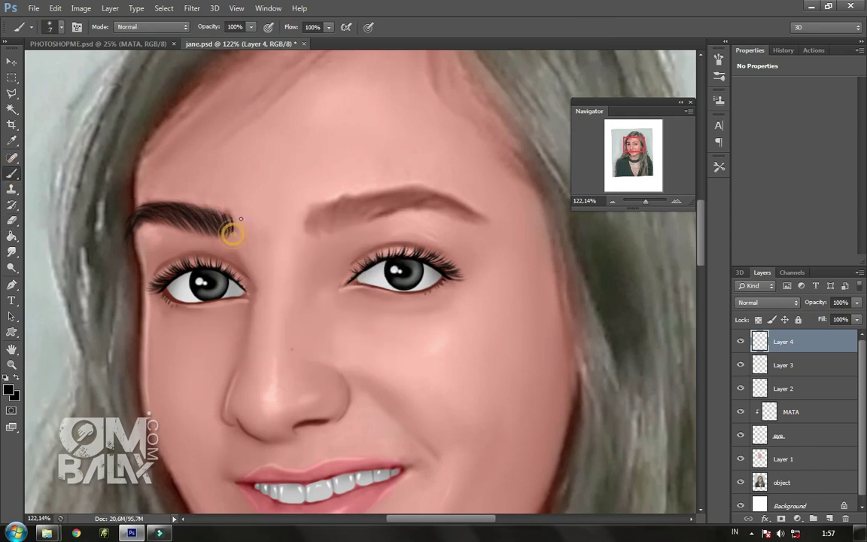
pyautogui.moveTo(137, 212); pyautogui.dragTo(175, 210)
# Step: Duplicate the eyebrow layer and flip the copy onto the right brow
pyautogui.hotkey('ctrl', 'j')
pyautogui.hotkey('ctrl', 't')
pyautogui.moveTo(121, 226)
pyautogui.mouseDown()
pyautogui.moveTo(352, 243)
pyautogui.moveTo(365, 226)
pyautogui.moveTo(379, 233)
pyautogui.moveTo(475, 208)
pyautogui.moveTo(431, 186)
pyautogui.mouseUp()
pyautogui.press('Return')
pyautogui.press('b')
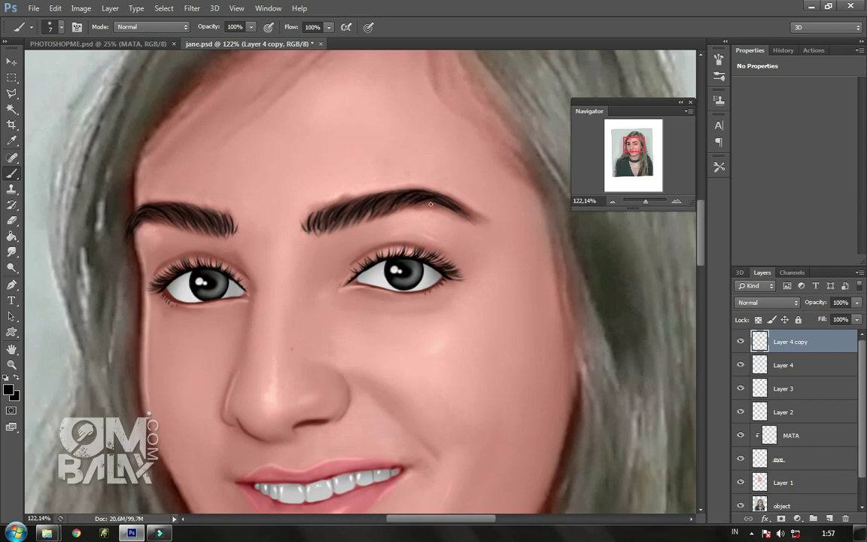
# Step: Erase the right eyebrow's tail thinner and smudge its lower edge softer
pyautogui.click(15, 219)
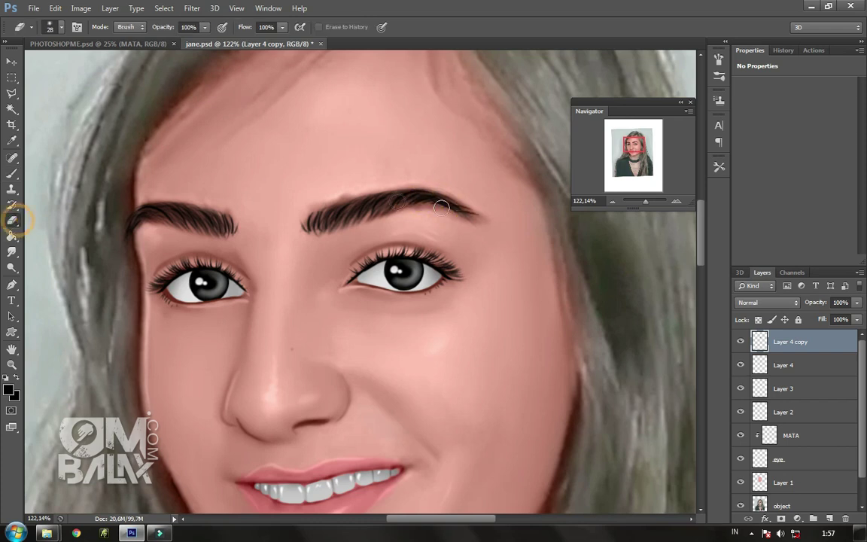
pyautogui.moveTo(458, 219); pyautogui.dragTo(469, 201)
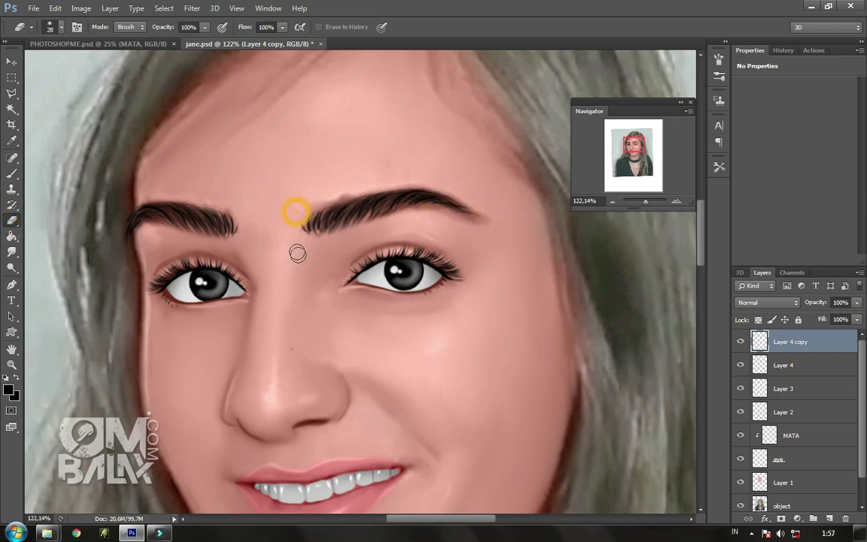
pyautogui.click(780, 502)
pyautogui.click(12, 251)
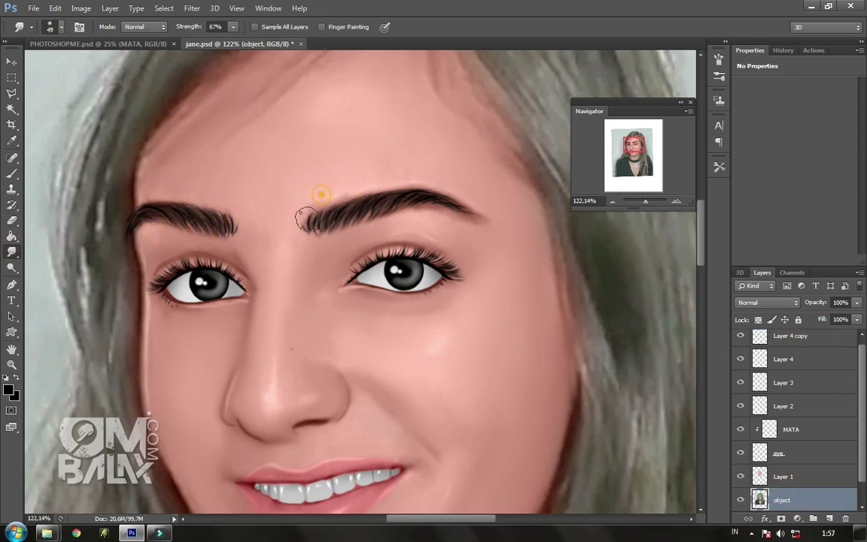
pyautogui.moveTo(353, 228)
pyautogui.mouseDown()
pyautogui.moveTo(364, 222)
pyautogui.moveTo(453, 240)
pyautogui.mouseUp()
pyautogui.moveTo(645, 202); pyautogui.dragTo(643, 203)
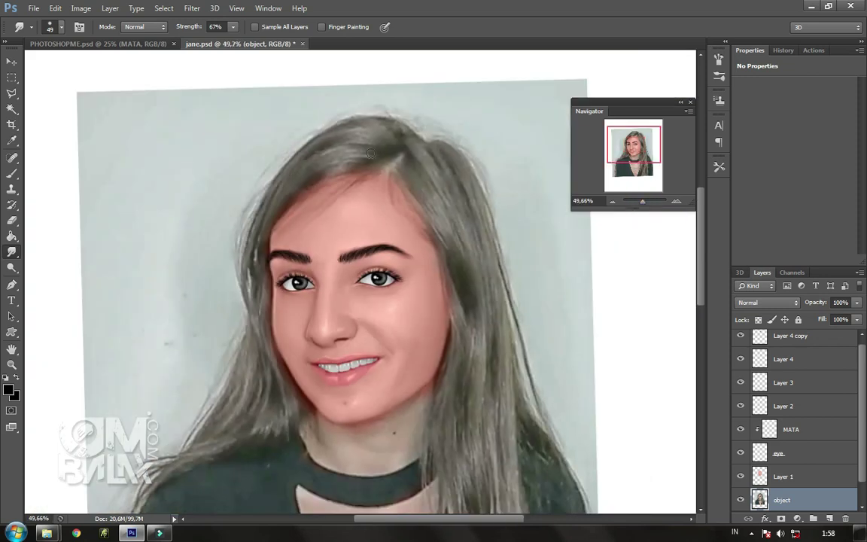
# Step: Sample the hair colour, add a new top layer and pick a 74 px scatter brush
pyautogui.click(12, 173)
pyautogui.keyDown('alt'); pyautogui.click(467, 304); pyautogui.keyUp('alt')
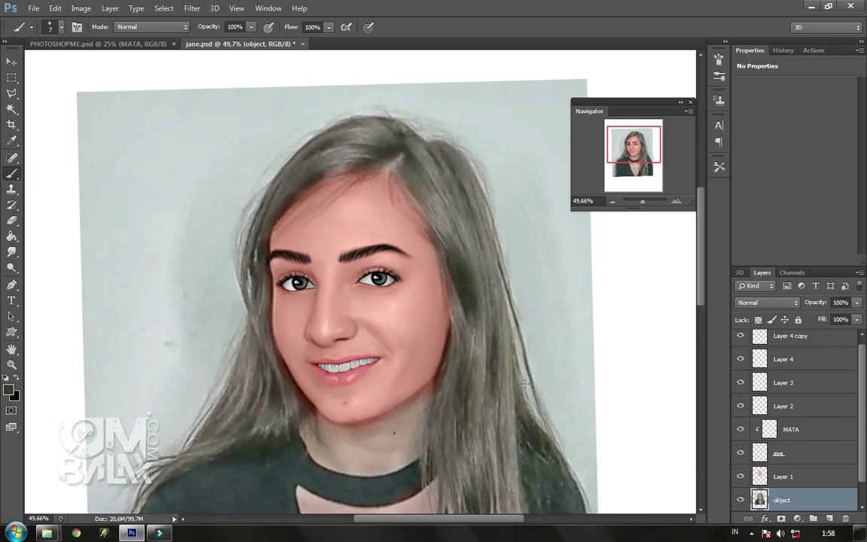
pyautogui.click(813, 336)
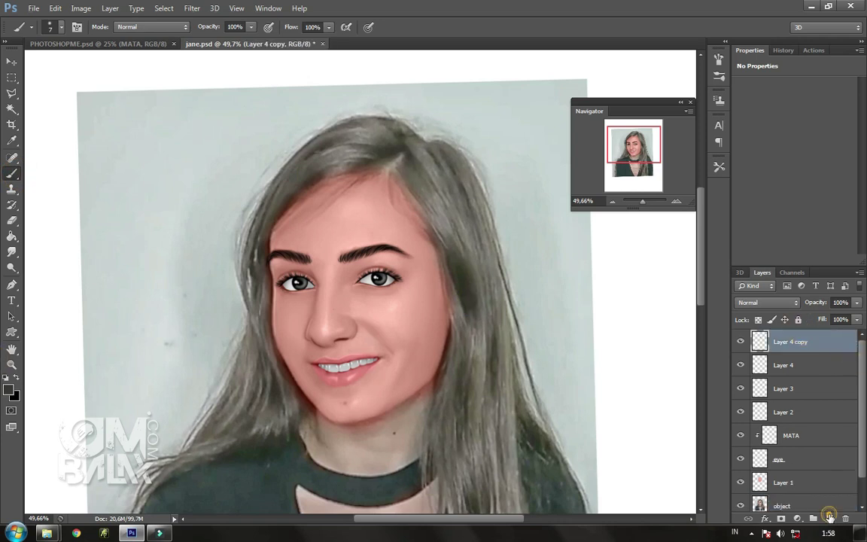
pyautogui.hotkey('ctrl', 'shift', 'alt', 'n')
pyautogui.rightClick(363, 235)
pyautogui.scroll(-3, 488, 334)
pyautogui.click(455, 350)
pyautogui.click(414, 263)
pyautogui.click(378, 160)
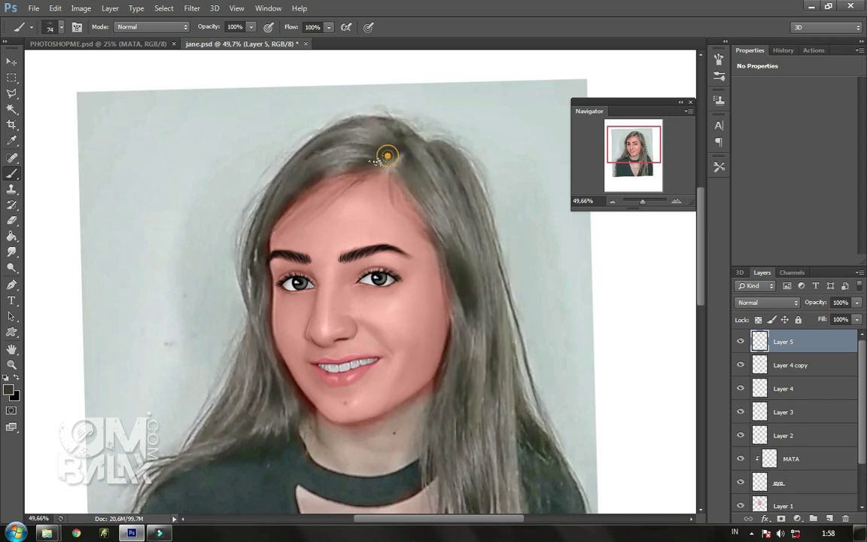
# Step: Enlarge the brush to 81 px and darken the hair's left side and upper left
pyautogui.moveTo(292, 188)
pyautogui.mouseDown()
pyautogui.moveTo(388, 155)
pyautogui.moveTo(346, 164)
pyautogui.mouseUp()
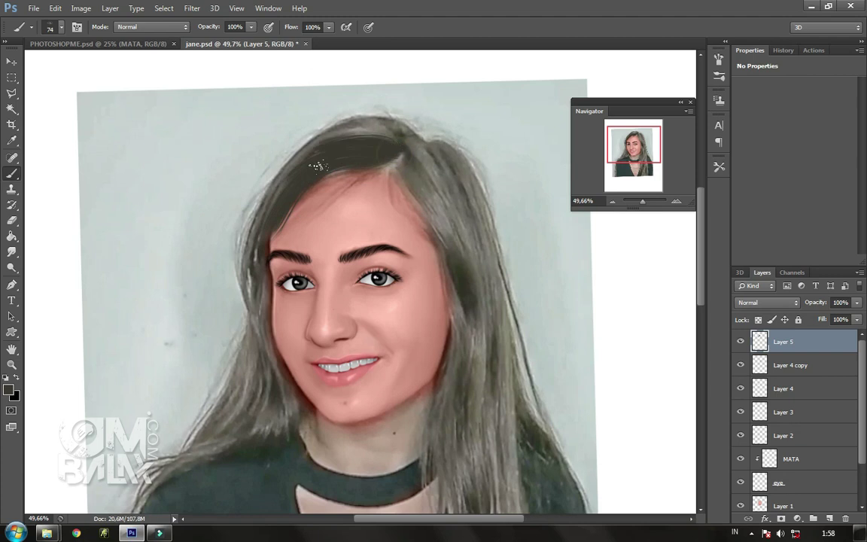
pyautogui.rightClick(346, 164)
pyautogui.moveTo(399, 181); pyautogui.dragTo(410, 184)
pyautogui.press('Return')
pyautogui.moveTo(329, 130)
pyautogui.mouseDown()
pyautogui.moveTo(281, 200)
pyautogui.moveTo(269, 261)
pyautogui.mouseUp()
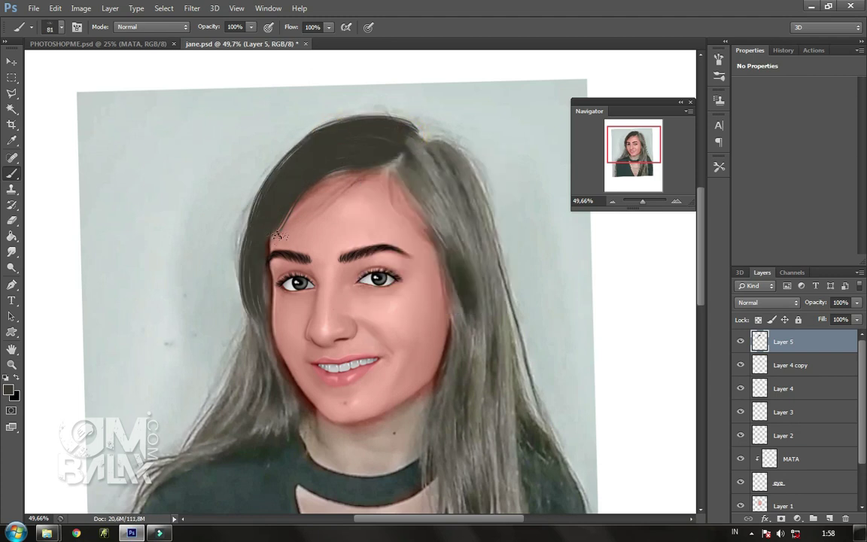
pyautogui.moveTo(283, 196)
pyautogui.mouseDown()
pyautogui.moveTo(257, 228)
pyautogui.moveTo(261, 306)
pyautogui.moveTo(251, 323)
pyautogui.mouseUp()
pyautogui.moveTo(380, 164)
pyautogui.mouseDown()
pyautogui.moveTo(367, 149)
pyautogui.moveTo(345, 164)
pyautogui.mouseUp()
pyautogui.moveTo(313, 121); pyautogui.dragTo(298, 174)
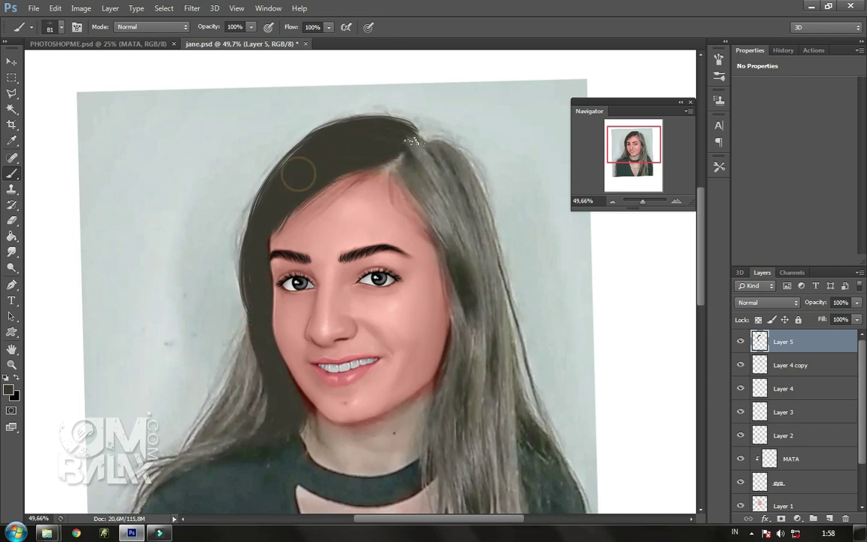
# Step: Darken the hair at the crown and along the right of the face
pyautogui.moveTo(399, 149); pyautogui.dragTo(459, 164)
pyautogui.moveTo(401, 143)
pyautogui.mouseDown()
pyautogui.moveTo(420, 223)
pyautogui.moveTo(388, 179)
pyautogui.mouseUp()
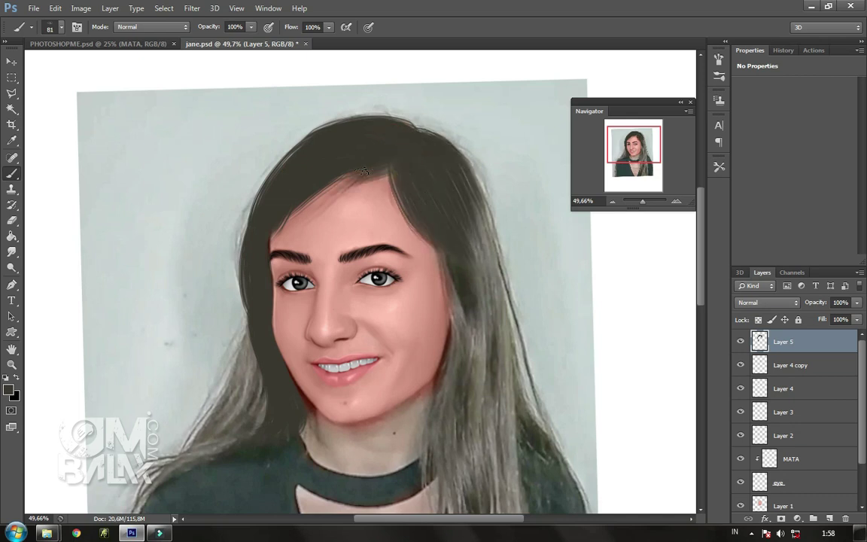
pyautogui.moveTo(433, 232); pyautogui.dragTo(461, 374)
pyautogui.moveTo(455, 285); pyautogui.dragTo(441, 421)
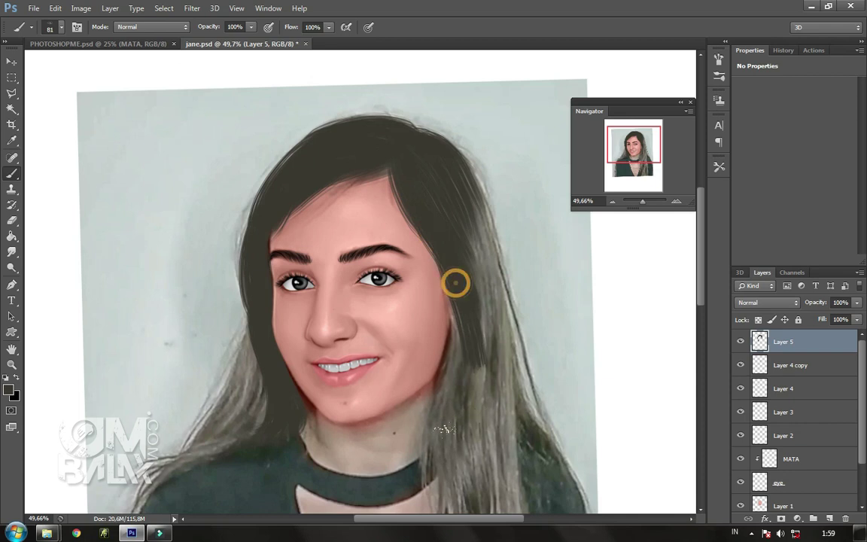
pyautogui.moveTo(438, 247); pyautogui.dragTo(462, 370)
pyautogui.moveTo(458, 304); pyautogui.dragTo(463, 376)
pyautogui.moveTo(443, 184); pyautogui.dragTo(461, 304)
# Step: Finish darkening the hair along the right of the face and select Layer 1
pyautogui.moveTo(444, 166); pyautogui.dragTo(463, 323)
pyautogui.moveTo(470, 248); pyautogui.dragTo(467, 408)
pyautogui.click(784, 506)
pyautogui.moveTo(858, 421); pyautogui.dragTo(857, 444)
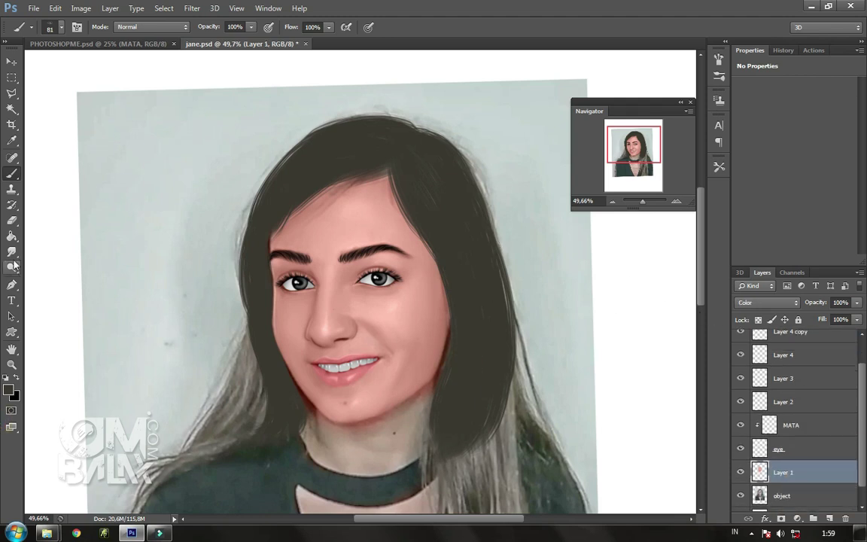
# Step: Trace a closed Pen path around the face along the jaw and hairline
pyautogui.click(11, 284)
pyautogui.click(270, 311)
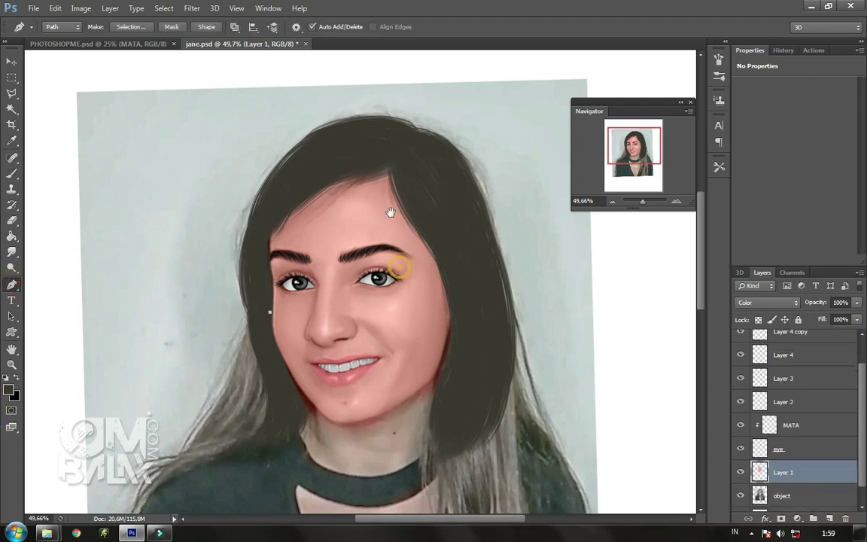
pyautogui.moveTo(391, 212); pyautogui.dragTo(376, 114)
pyautogui.moveTo(642, 201); pyautogui.dragTo(646, 201)
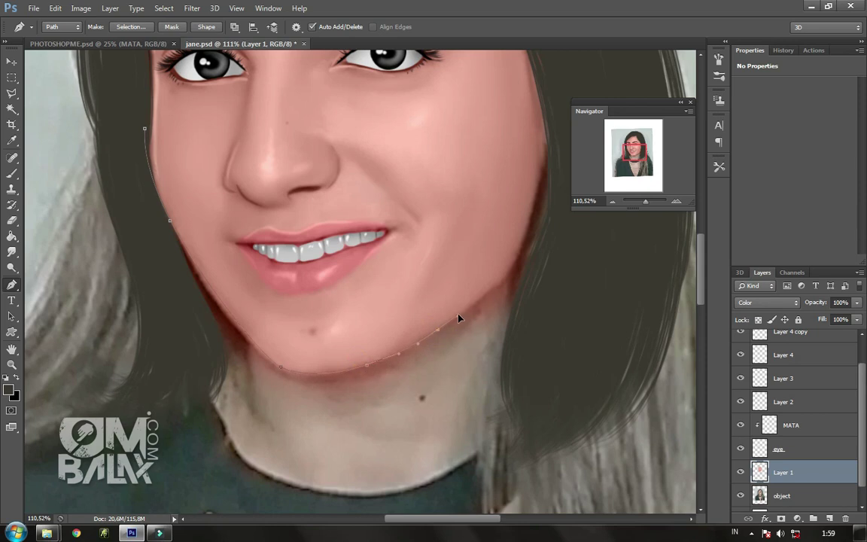
pyautogui.moveTo(541, 189); pyautogui.dragTo(551, 138)
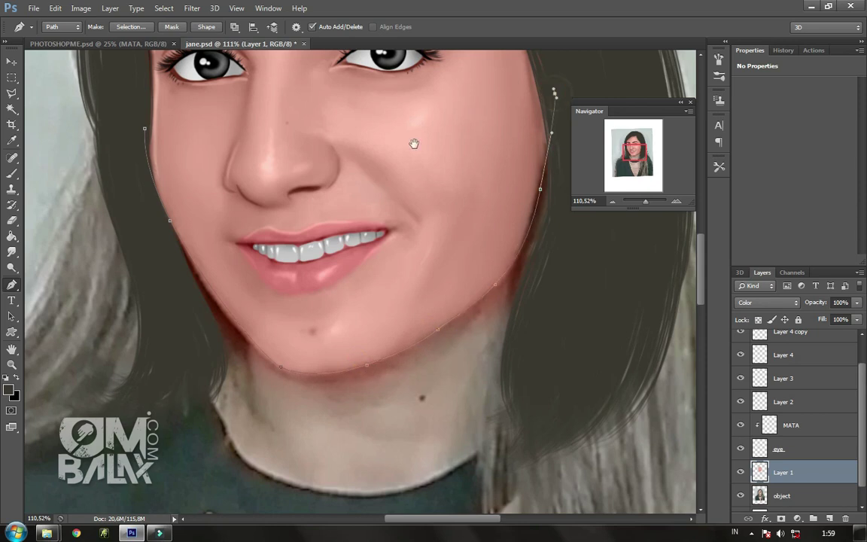
pyautogui.moveTo(414, 143); pyautogui.dragTo(398, 375)
pyautogui.click(553, 77)
pyautogui.moveTo(385, 104); pyautogui.dragTo(399, 188)
pyautogui.click(421, 89)
pyautogui.click(288, 96)
pyautogui.click(192, 163)
pyautogui.click(111, 299)
# Step: Turn the path into a selection, copy the face from the photo to a new layer, hide the photo
pyautogui.click(132, 407)
pyautogui.click(130, 26)
pyautogui.click(472, 129)
pyautogui.moveTo(644, 201); pyautogui.dragTo(640, 201)
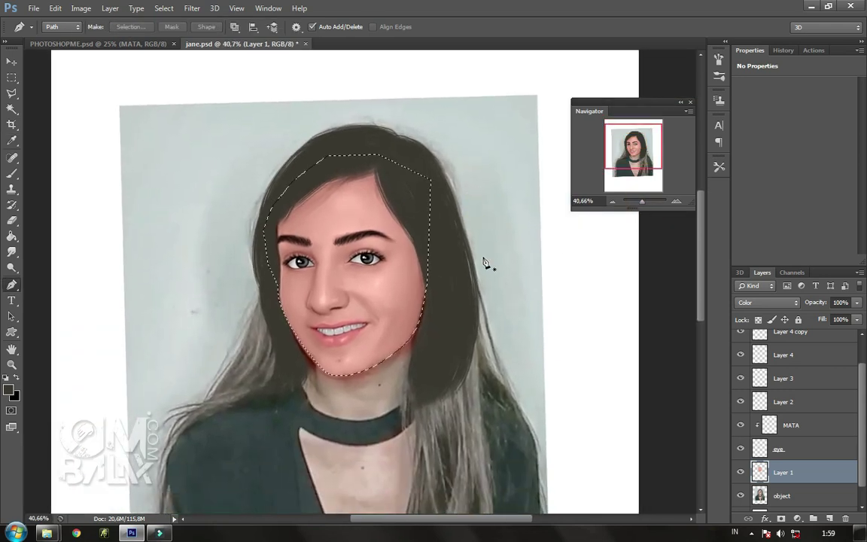
pyautogui.click(759, 496)
pyautogui.hotkey('ctrl', 'j')
pyautogui.click(740, 476)
# Step: Clip Layer 1 onto the new face layer, then select Layer 5
pyautogui.click(785, 434)
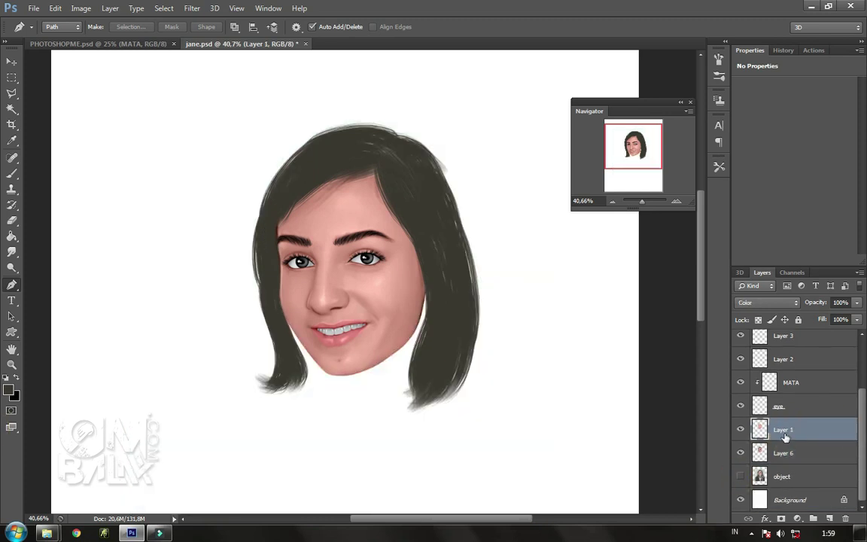
pyautogui.keyDown('alt'); pyautogui.click(785, 441); pyautogui.keyUp('alt')
pyautogui.click(783, 453)
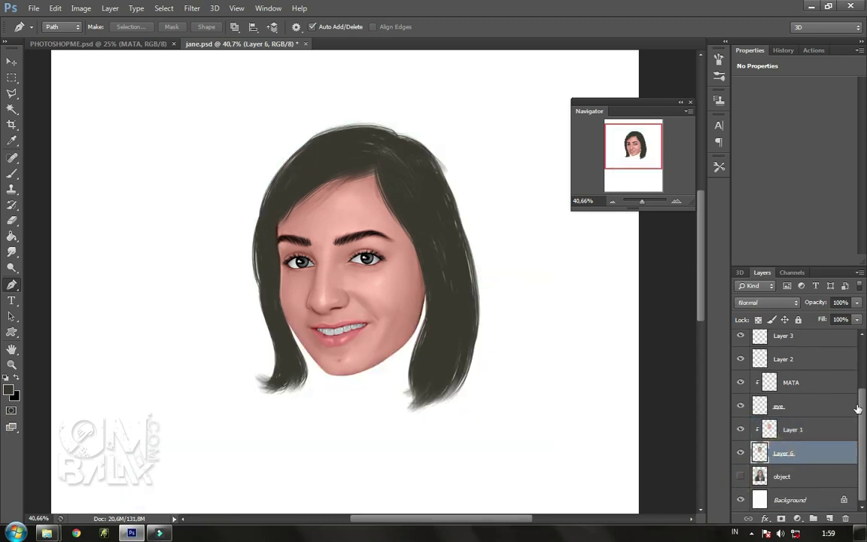
pyautogui.scroll(5, 857, 409)
pyautogui.click(783, 341)
# Step: Brush dark hair along the top-left, top and right-side edges of the head
pyautogui.press('b')
pyautogui.moveTo(267, 221); pyautogui.dragTo(285, 177)
pyautogui.moveTo(384, 151); pyautogui.dragTo(390, 142)
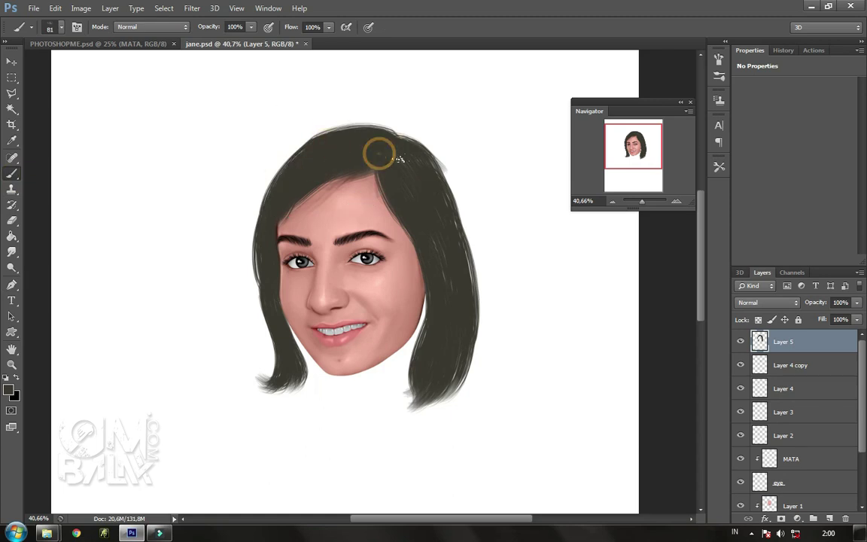
pyautogui.moveTo(433, 179); pyautogui.dragTo(482, 309)
pyautogui.moveTo(414, 208); pyautogui.dragTo(412, 204)
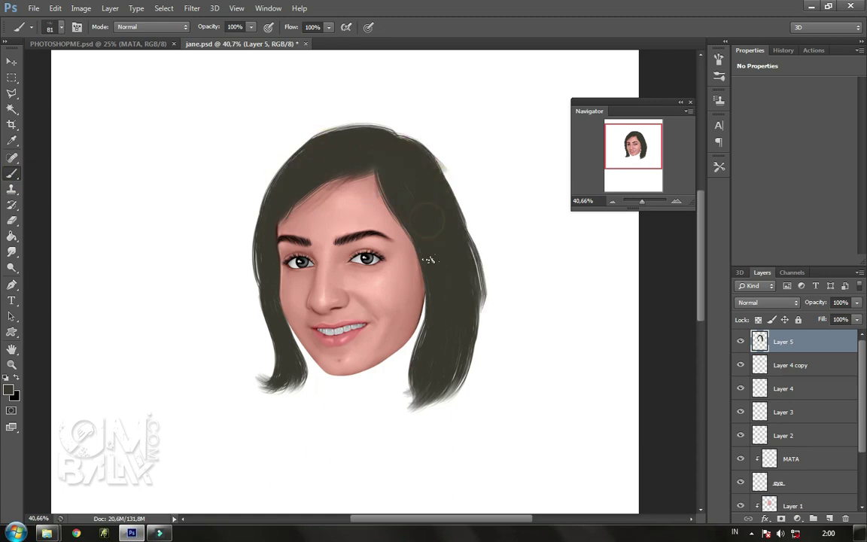
pyautogui.moveTo(436, 258); pyautogui.dragTo(425, 337)
pyautogui.moveTo(444, 225); pyautogui.dragTo(448, 249)
pyautogui.moveTo(454, 292); pyautogui.dragTo(475, 353)
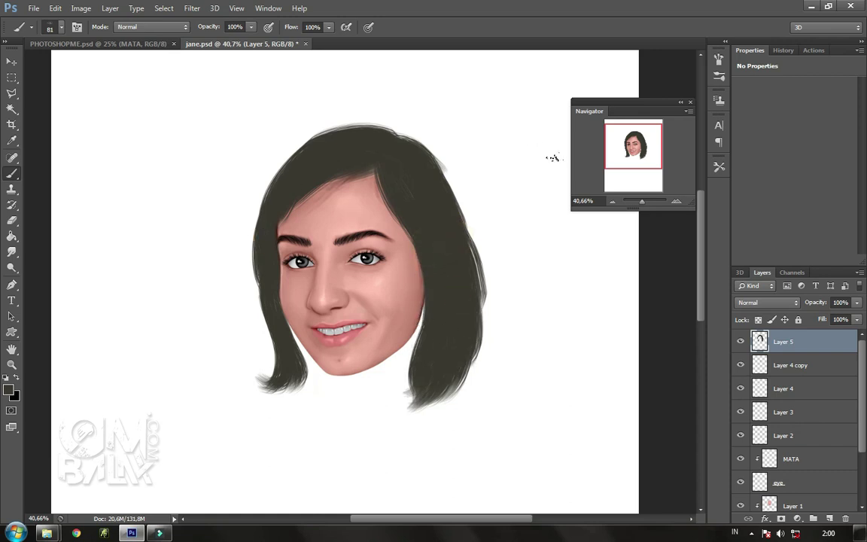
# Step: Touch up the hair on top, at the temples and along both sides with a tiny round tip
pyautogui.rightClick(454, 197)
pyautogui.moveTo(582, 301); pyautogui.dragTo(582, 280)
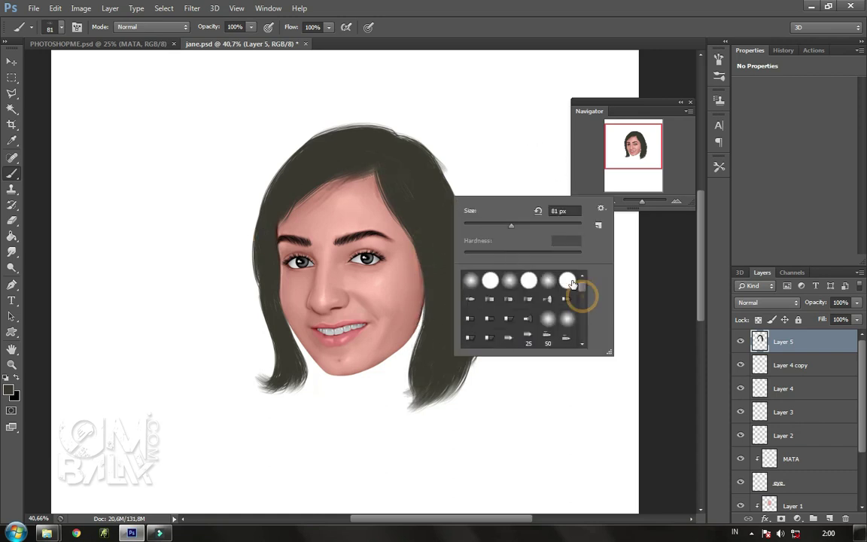
pyautogui.click(370, 174)
pyautogui.click(368, 163)
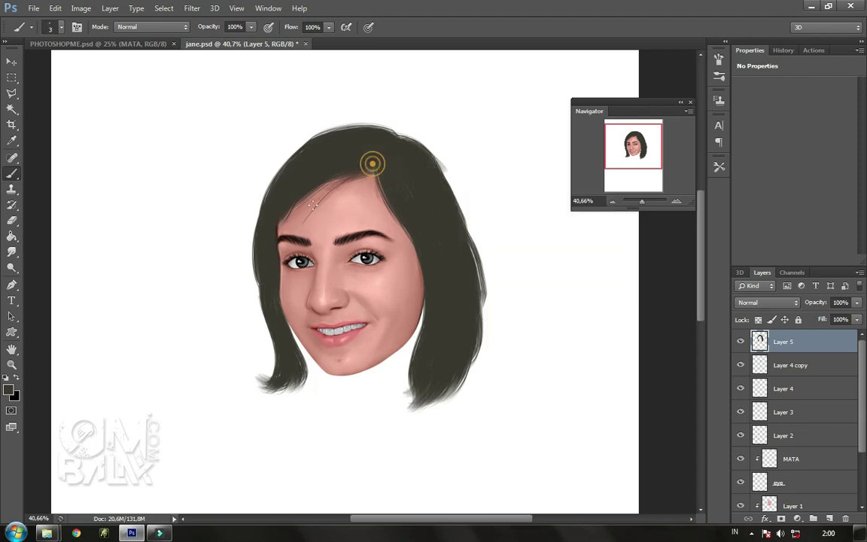
pyautogui.click(384, 167)
pyautogui.moveTo(397, 217); pyautogui.dragTo(430, 240)
pyautogui.moveTo(398, 139); pyautogui.dragTo(343, 133)
pyautogui.moveTo(266, 237); pyautogui.dragTo(270, 321)
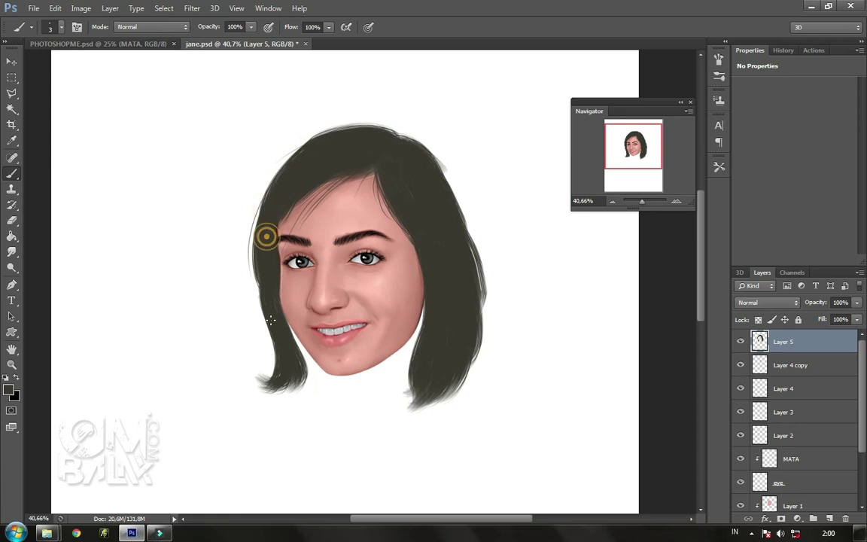
pyautogui.moveTo(249, 238)
pyautogui.mouseDown()
pyautogui.moveTo(264, 251)
pyautogui.moveTo(273, 304)
pyautogui.mouseUp()
pyautogui.moveTo(435, 277); pyautogui.dragTo(440, 300)
pyautogui.hotkey('ctrl', 't')
# Step: Warp the hair's lower-right side inward and apply it
pyautogui.click(570, 27)
pyautogui.moveTo(487, 413); pyautogui.dragTo(433, 395)
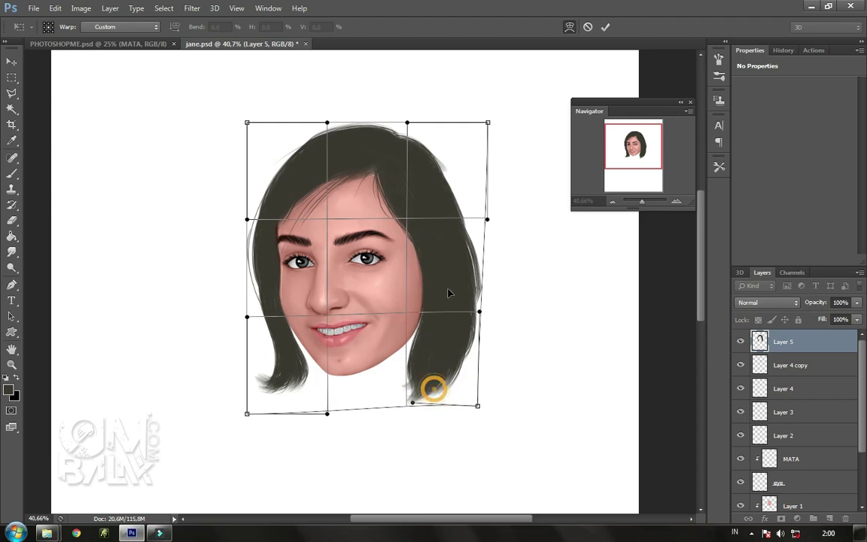
pyautogui.press('Return')
pyautogui.moveTo(862, 381); pyautogui.dragTo(862, 426)
# Step: Sample the gray hair colour from the temporarily shown photo, then choose a new brush tip
pyautogui.click(741, 489)
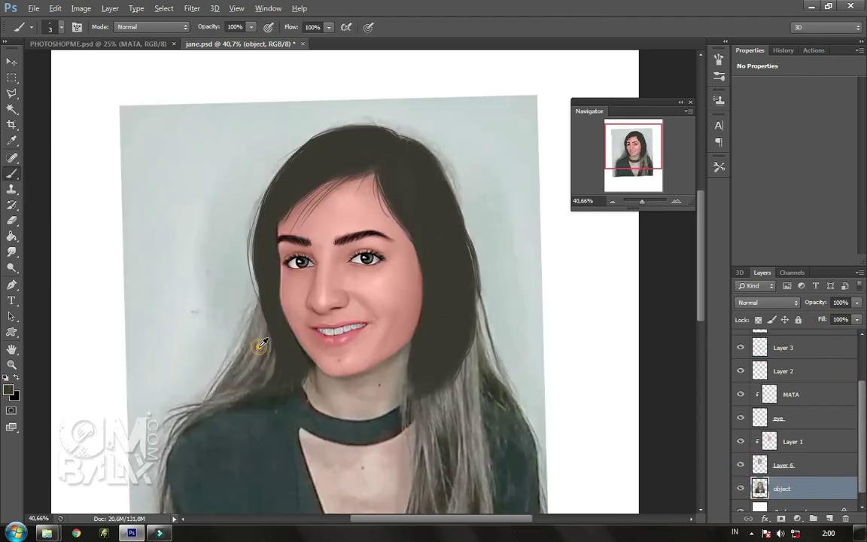
pyautogui.keyDown('alt'); pyautogui.click(474, 383); pyautogui.keyUp('alt')
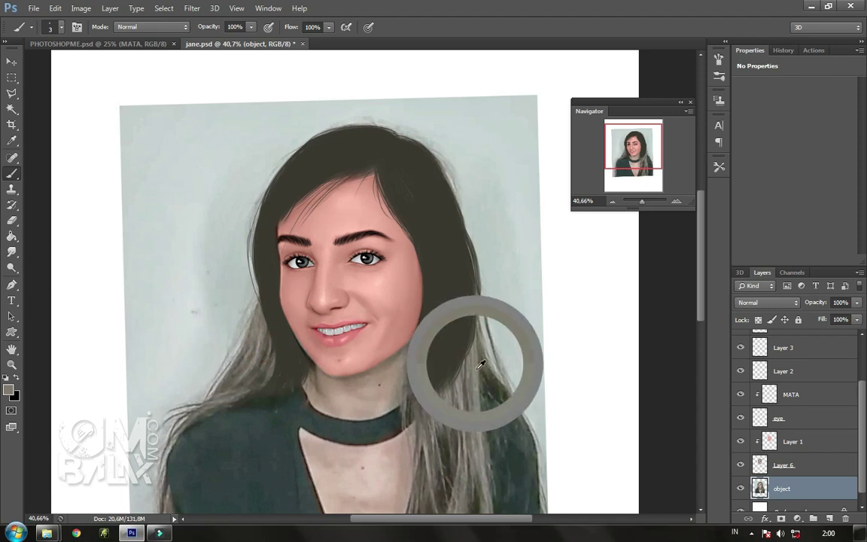
pyautogui.keyDown('alt'); pyautogui.click(258, 350); pyautogui.keyUp('alt')
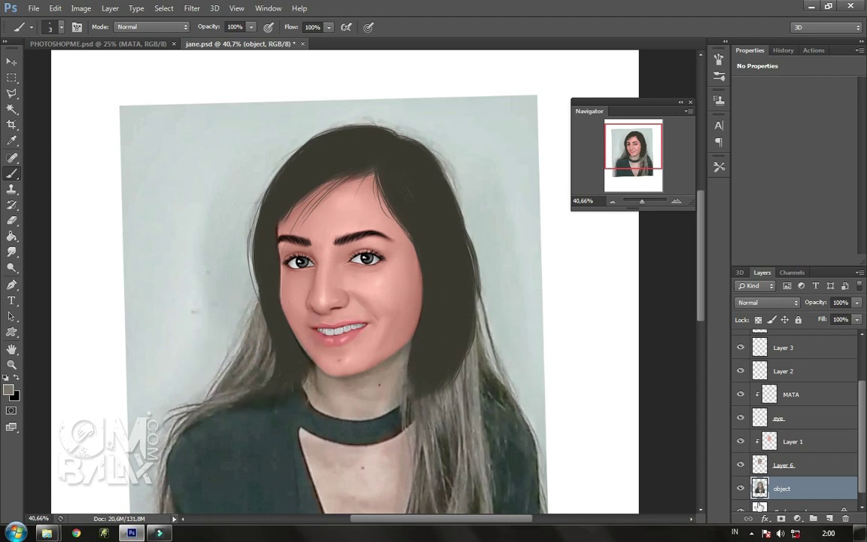
pyautogui.click(741, 488)
pyautogui.moveTo(642, 201); pyautogui.dragTo(643, 201)
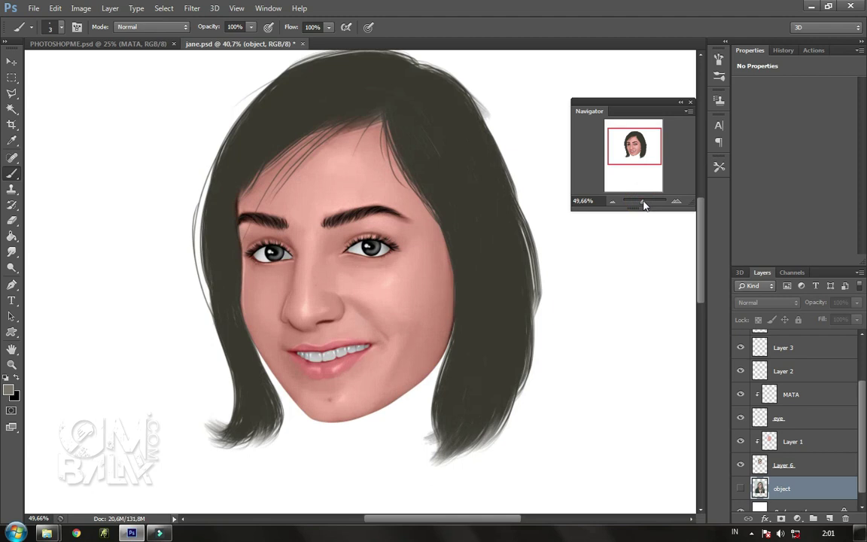
pyautogui.rightClick(455, 194)
pyautogui.moveTo(575, 271); pyautogui.dragTo(573, 285)
pyautogui.click(518, 275)
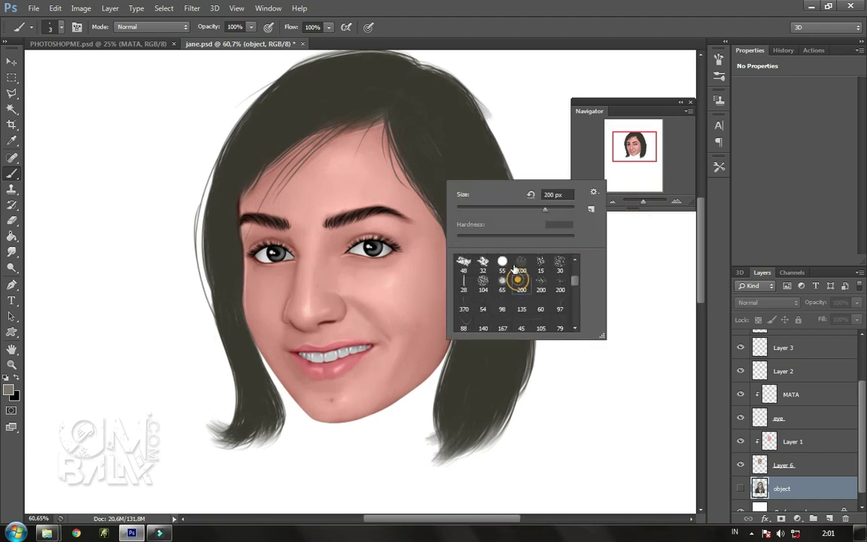
pyautogui.moveTo(644, 202); pyautogui.dragTo(642, 202)
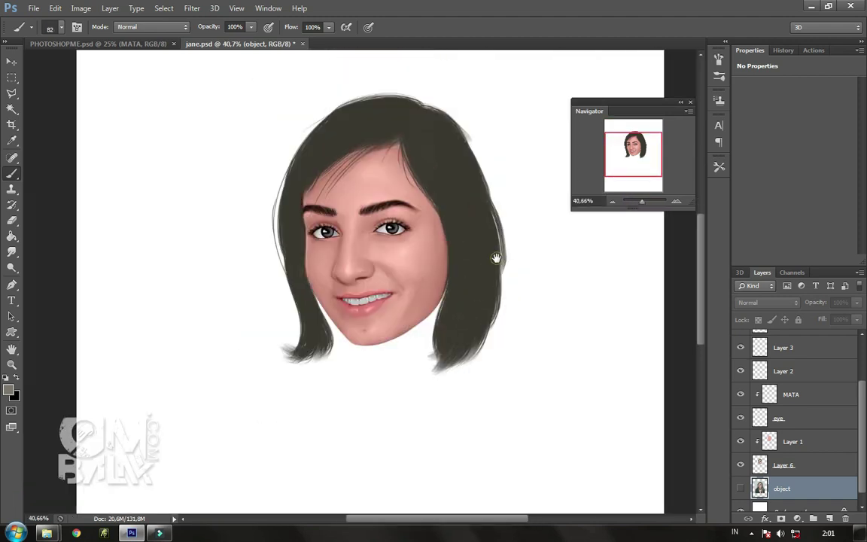
pyautogui.scroll(3, 790, 350)
# Step: Rename Layer 5 to 'hair' and add a new layer named 'hair 2' above it
pyautogui.doubleClick(783, 342)
pyautogui.write('hair')
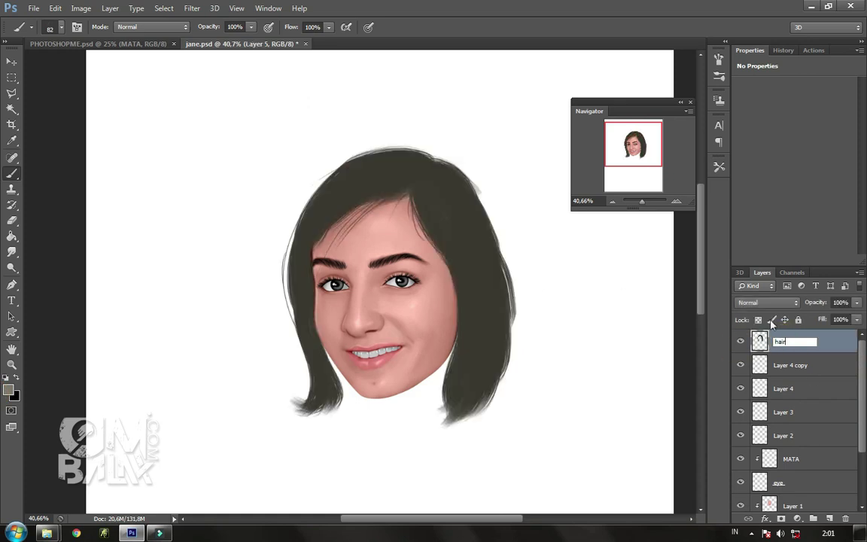
pyautogui.press('Return')
pyautogui.click(831, 519)
pyautogui.doubleClick(783, 342)
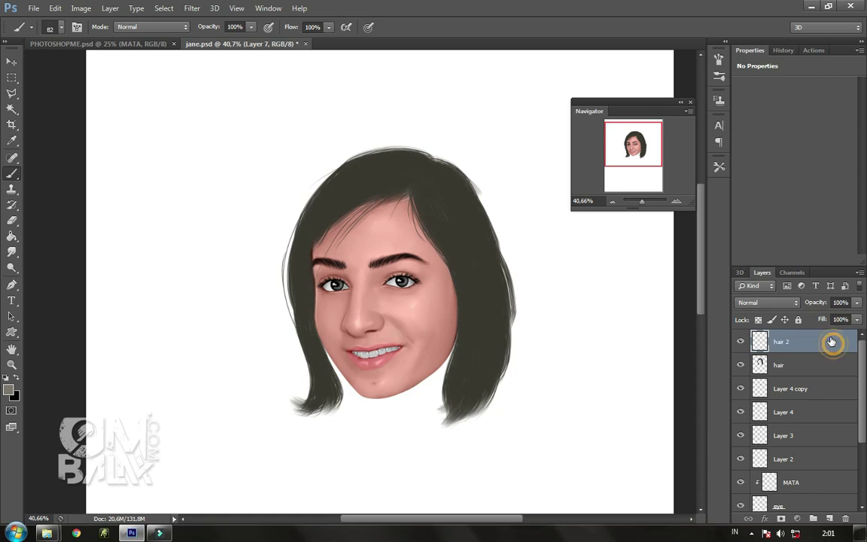
pyautogui.press('Return')
# Step: With a 94 px brush, paint light gray streaks across the crown and left side of the hair
pyautogui.rightClick(448, 203)
pyautogui.write('200')
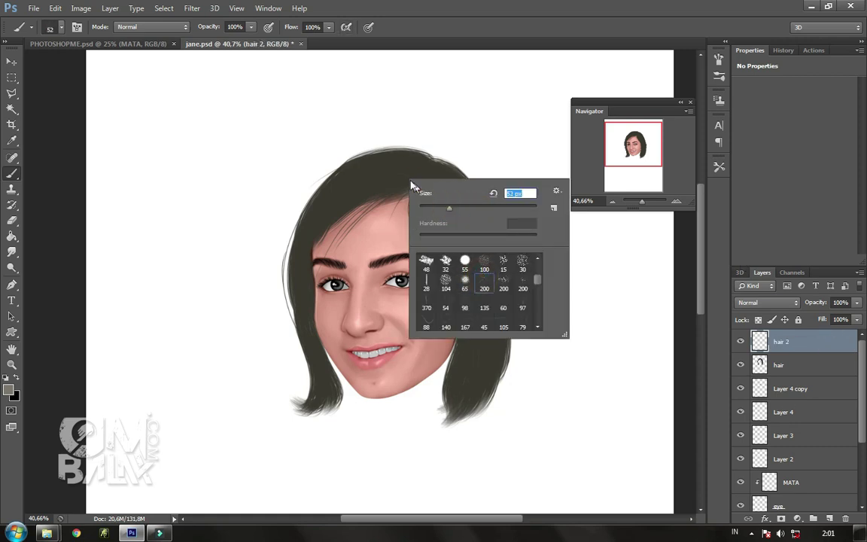
pyautogui.press('Return')
pyautogui.rightClick(417, 175)
pyautogui.moveTo(466, 200); pyautogui.dragTo(479, 202)
pyautogui.press('Return')
pyautogui.moveTo(410, 183); pyautogui.dragTo(316, 205)
pyautogui.moveTo(376, 184); pyautogui.dragTo(294, 211)
pyautogui.moveTo(378, 195)
pyautogui.mouseDown()
pyautogui.moveTo(301, 216)
pyautogui.moveTo(319, 310)
pyautogui.mouseUp()
pyautogui.moveTo(331, 197); pyautogui.dragTo(301, 338)
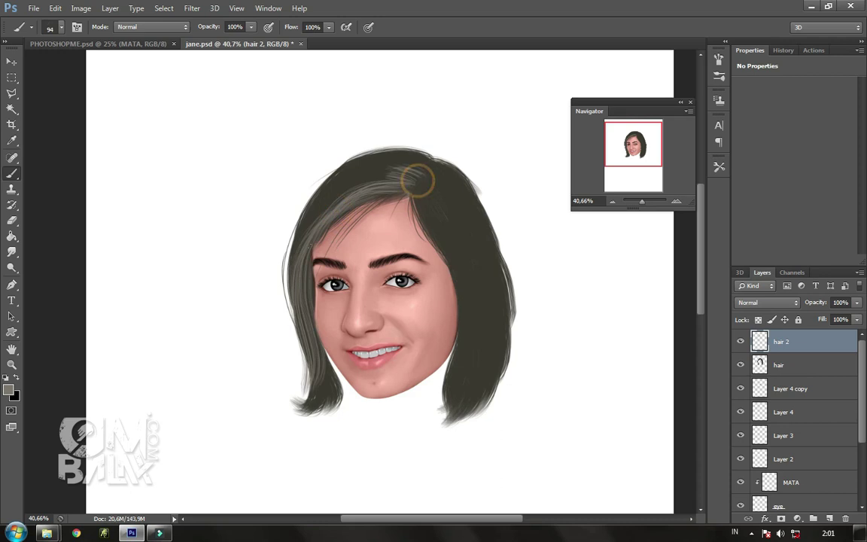
pyautogui.moveTo(388, 167); pyautogui.dragTo(298, 181)
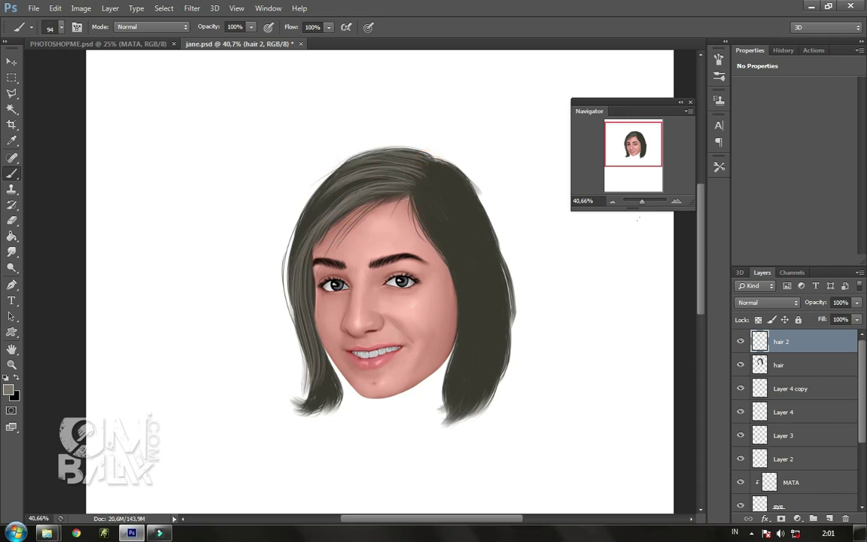
# Step: Zoom in and add light gray strands on the hair top and inner edge by the face
pyautogui.click(639, 200)
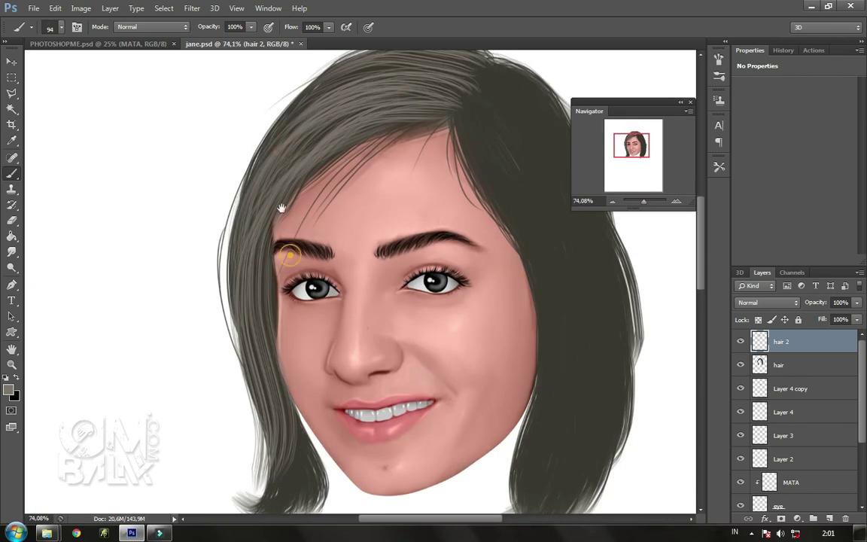
pyautogui.moveTo(287, 247); pyautogui.dragTo(276, 172)
pyautogui.moveTo(366, 226); pyautogui.dragTo(291, 342)
pyautogui.click(376, 159)
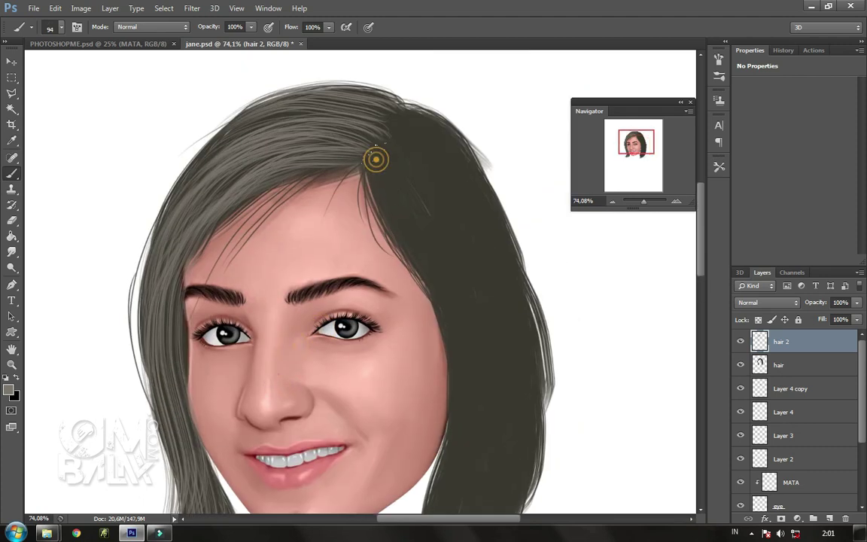
pyautogui.moveTo(452, 264); pyautogui.dragTo(336, 170)
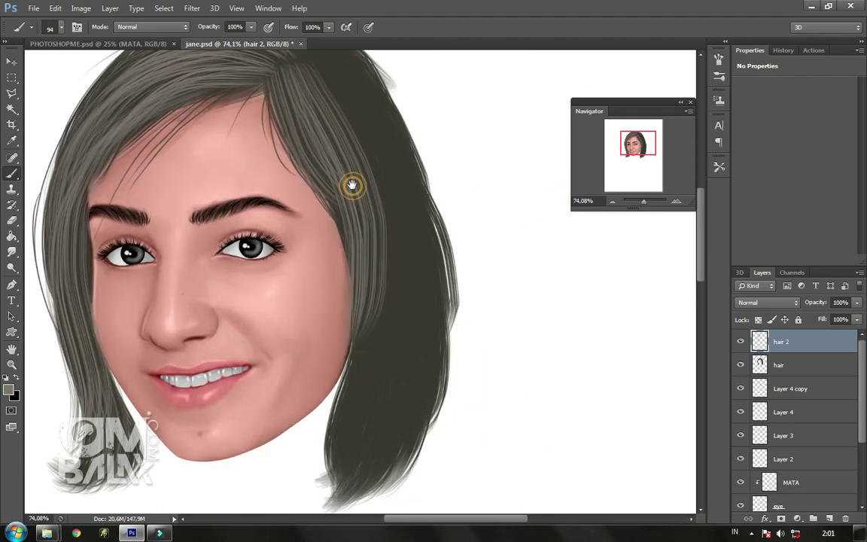
pyautogui.moveTo(349, 254); pyautogui.dragTo(346, 397)
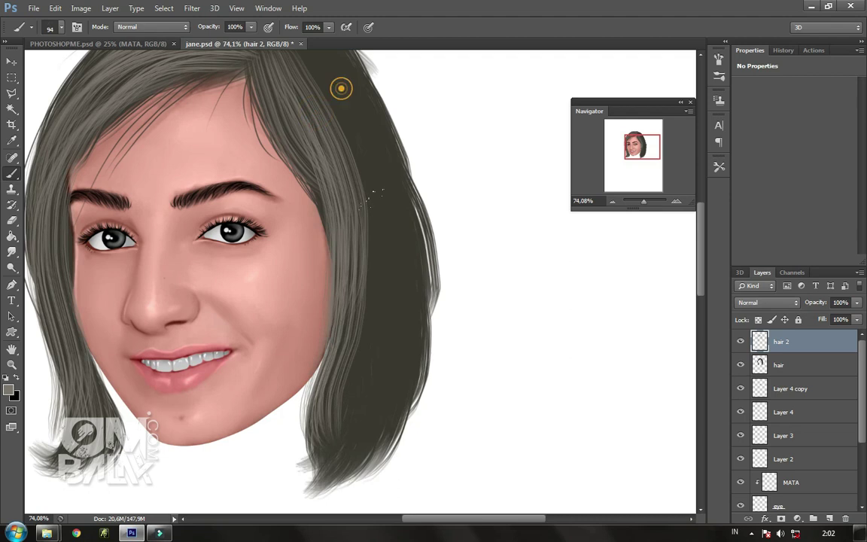
pyautogui.moveTo(376, 228); pyautogui.dragTo(387, 391)
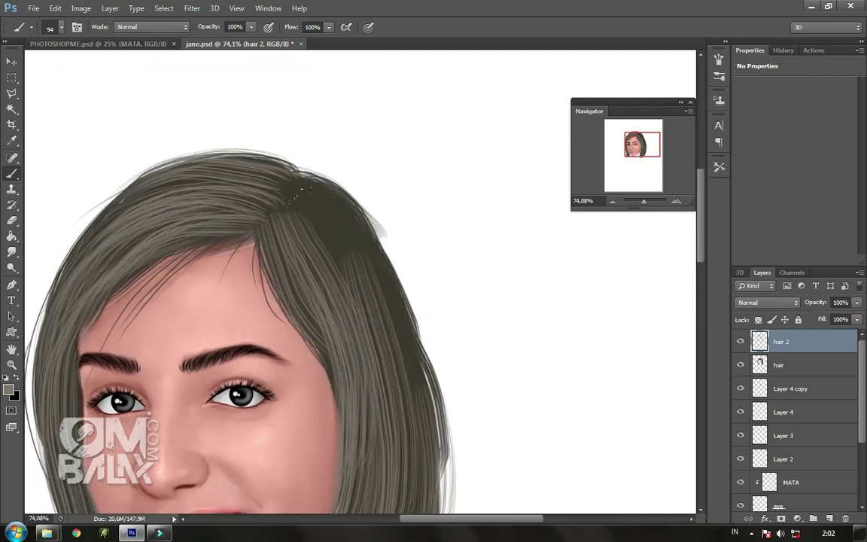
pyautogui.moveTo(383, 333); pyautogui.dragTo(486, 152)
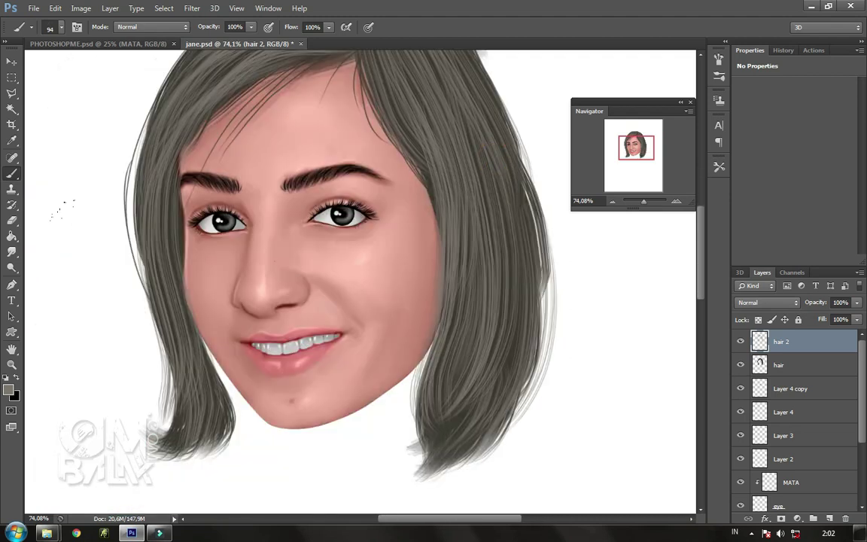
# Step: Set a soft eraser tip at 37% opacity, then switch to the Dodge tool
pyautogui.press('e')
pyautogui.rightClick(245, 205)
pyautogui.click(188, 151)
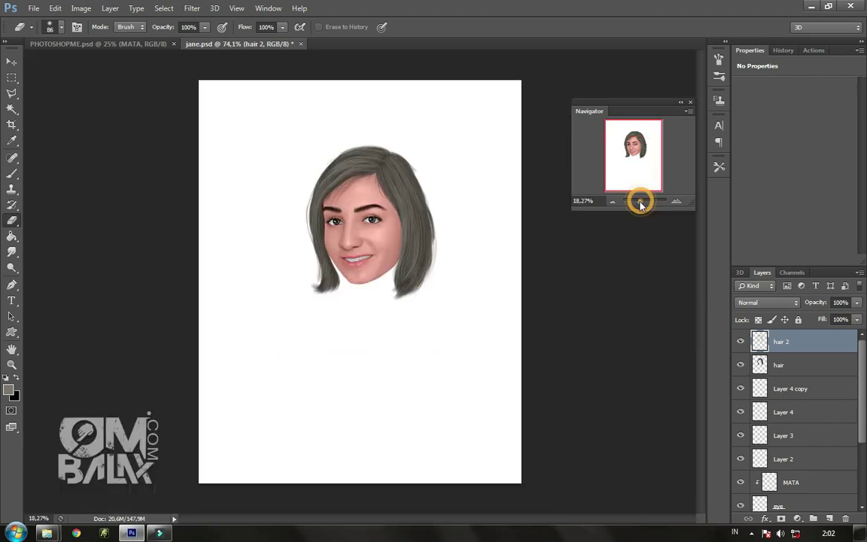
pyautogui.moveTo(644, 201); pyautogui.dragTo(642, 201)
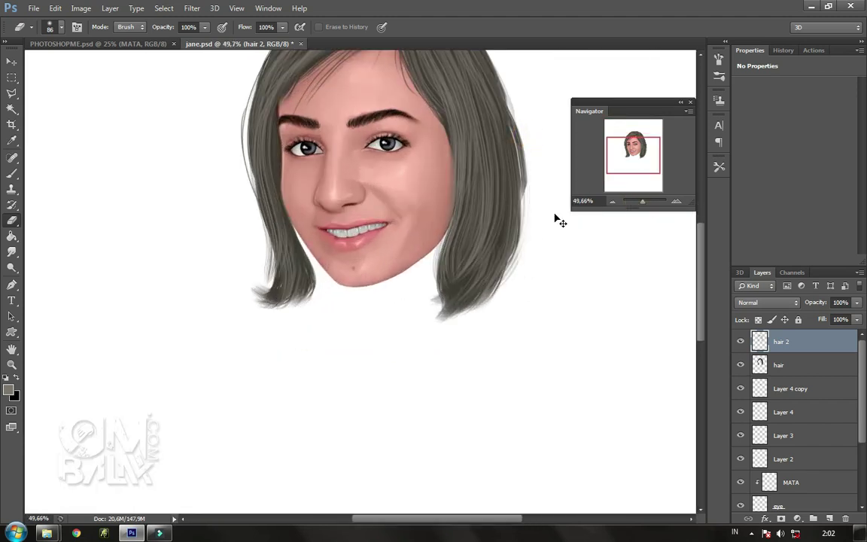
pyautogui.scroll(3, 430, 261)
pyautogui.rightClick(417, 145)
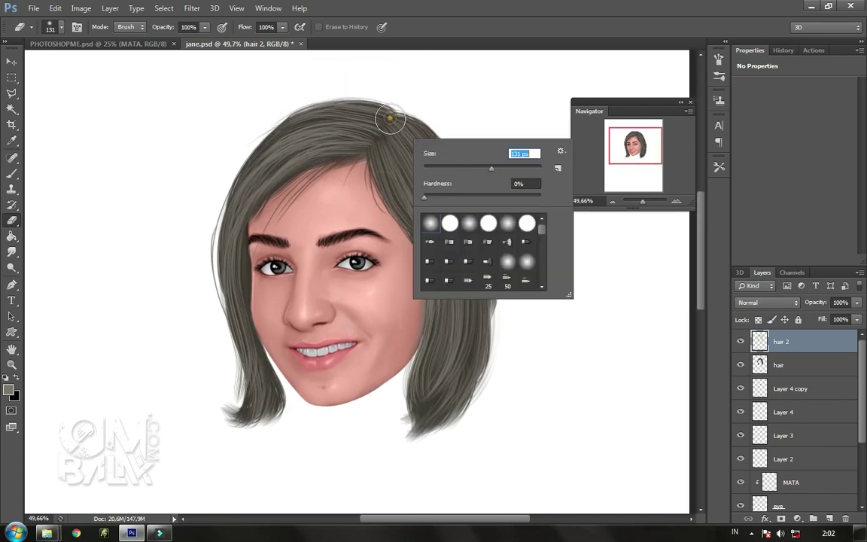
pyautogui.click(376, 142)
pyautogui.click(204, 28)
pyautogui.moveTo(203, 34); pyautogui.dragTo(164, 35)
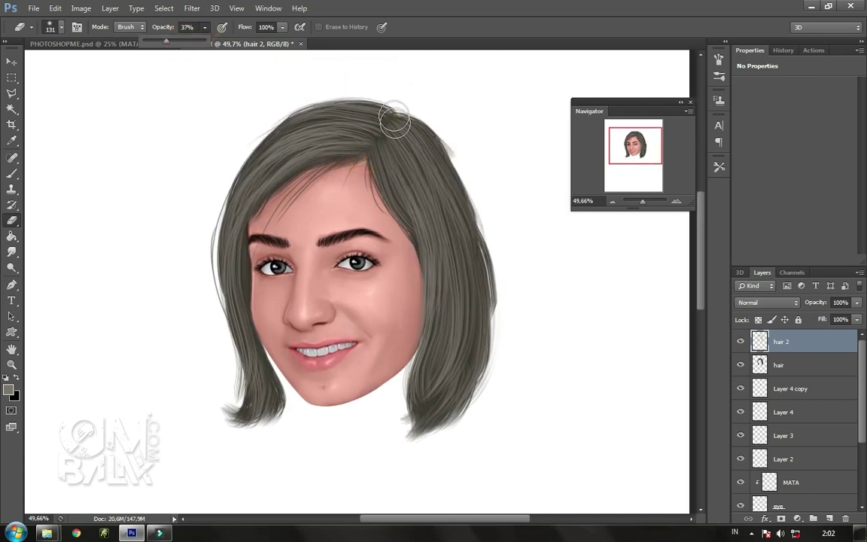
pyautogui.click(12, 269)
pyautogui.rightClick(241, 201)
# Step: Enlarge the Dodge brush to 174 px and lighten the upper-left hair edge
pyautogui.click(329, 83)
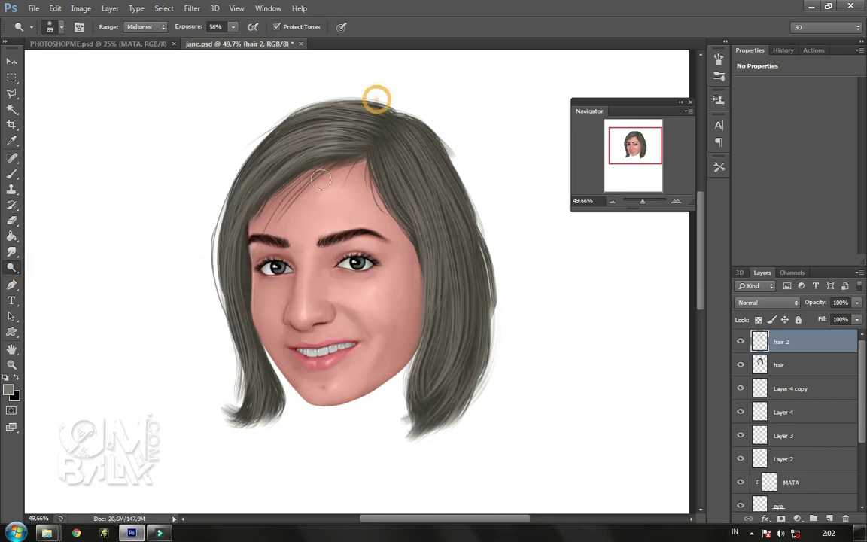
pyautogui.rightClick(445, 209)
pyautogui.moveTo(473, 221); pyautogui.dragTo(502, 220)
pyautogui.press('Return')
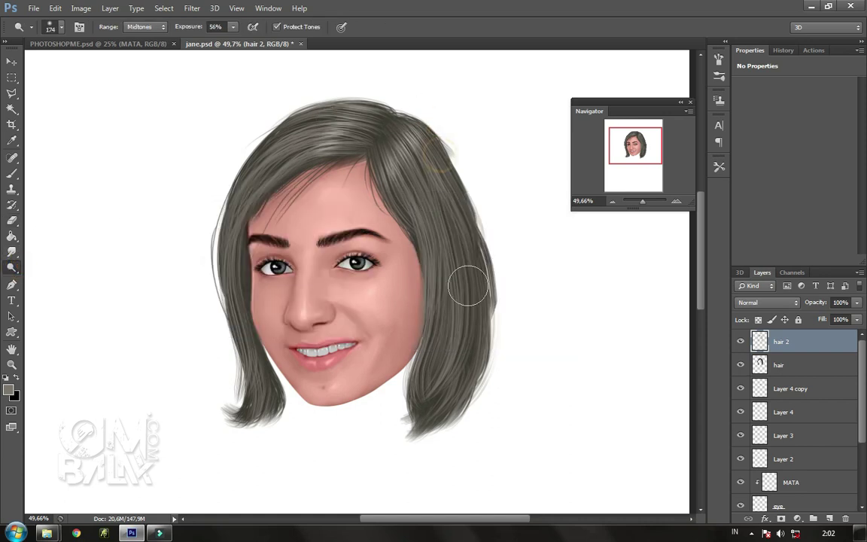
pyautogui.moveTo(259, 128); pyautogui.dragTo(245, 159)
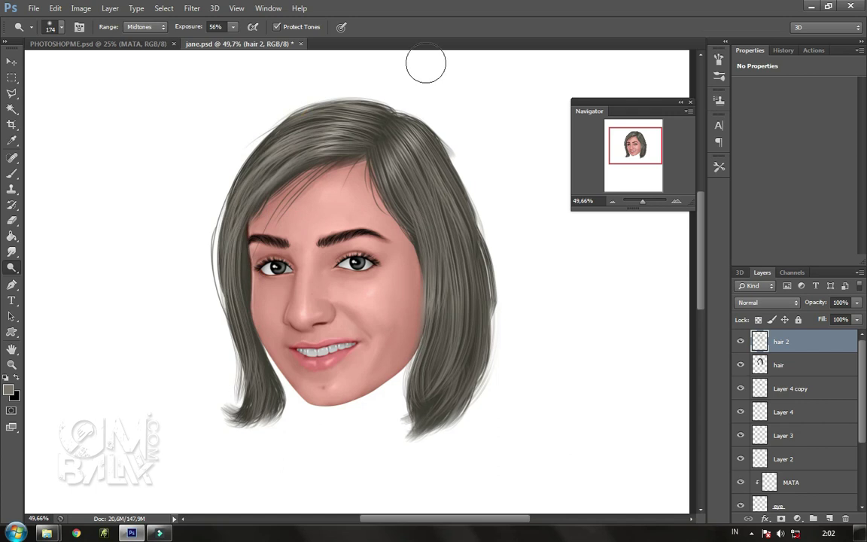
pyautogui.moveTo(862, 383); pyautogui.dragTo(862, 409)
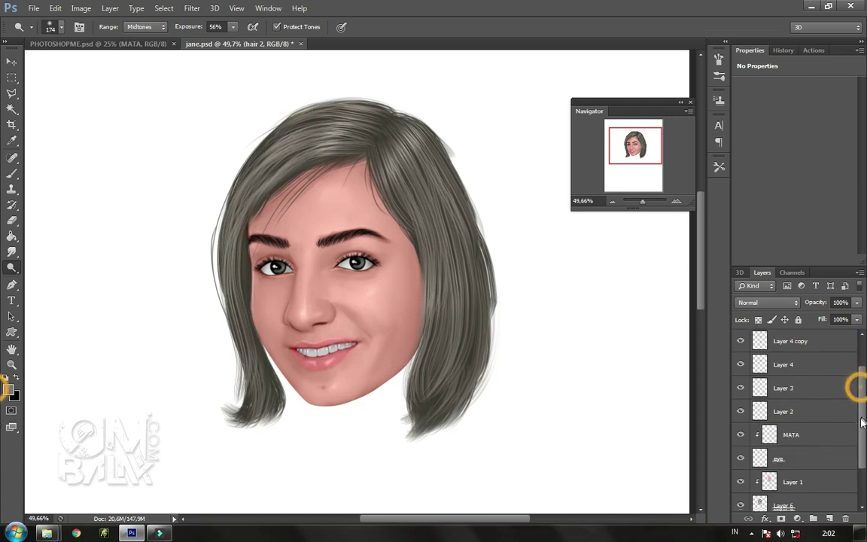
# Step: On Layer 6, lighten the forehead hairline, both cheeks and the chin
pyautogui.click(786, 496)
pyautogui.moveTo(349, 174); pyautogui.dragTo(291, 194)
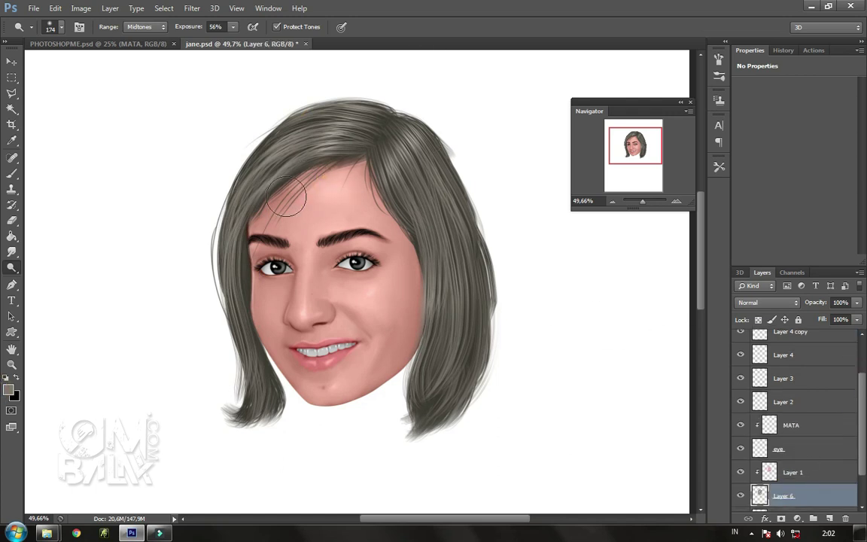
pyautogui.click(265, 304)
pyautogui.click(366, 299)
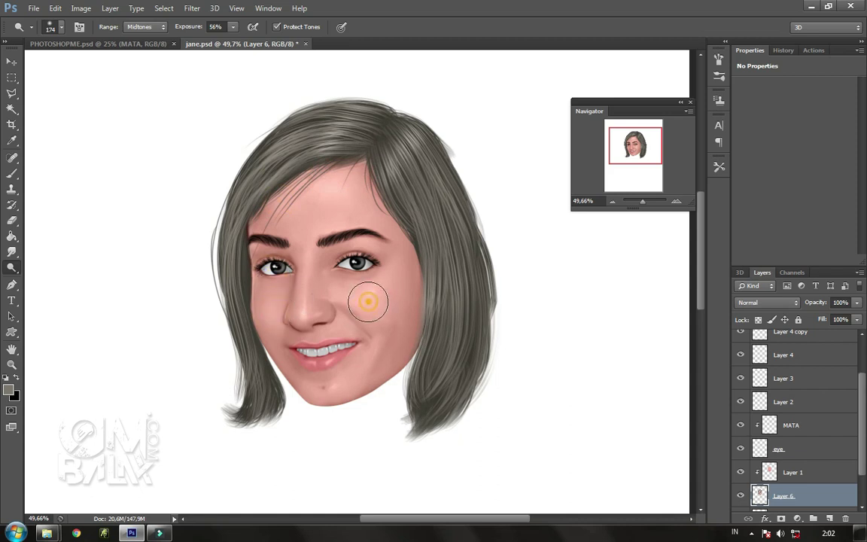
pyautogui.click(330, 388)
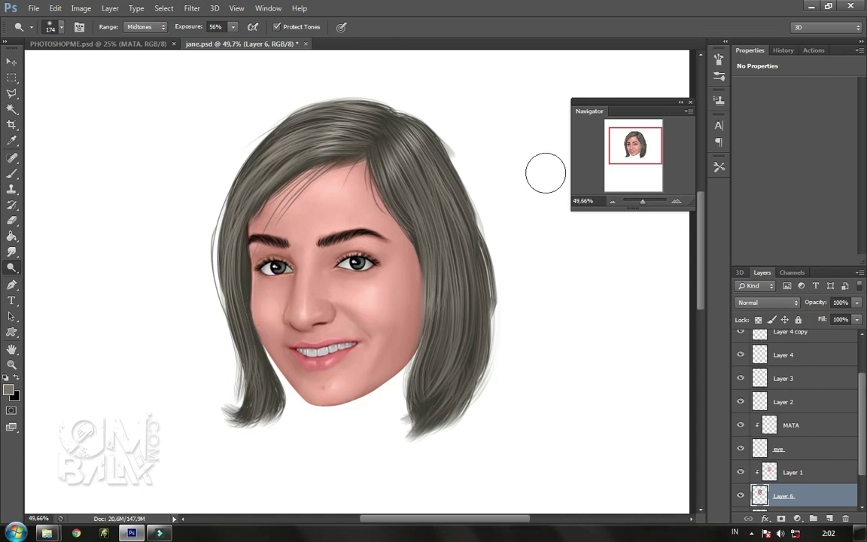
pyautogui.moveTo(863, 445); pyautogui.dragTo(863, 410)
# Step: Group the layers from hair 2 to Layer 6 as 'head' and move the group left
pyautogui.keyDown('shift'); pyautogui.click(815, 343); pyautogui.keyUp('shift')
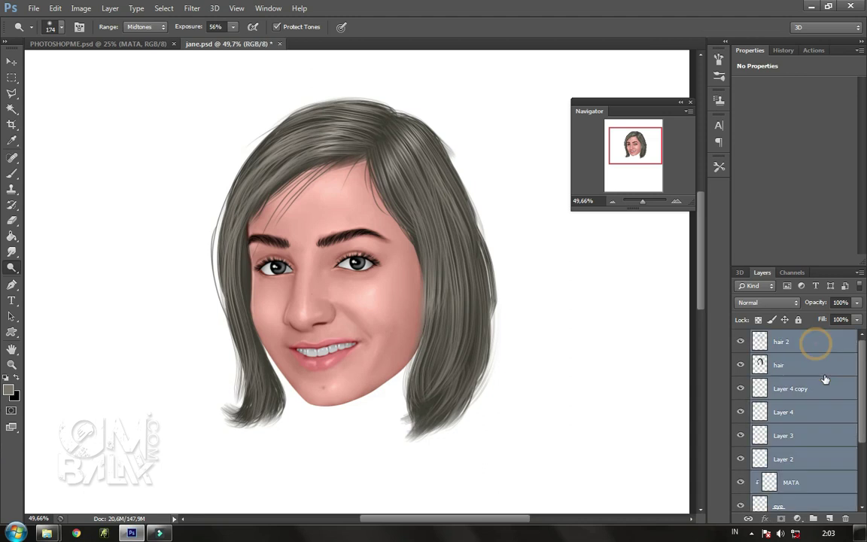
pyautogui.moveTo(825, 503); pyautogui.dragTo(813, 518)
pyautogui.doubleClick(788, 337)
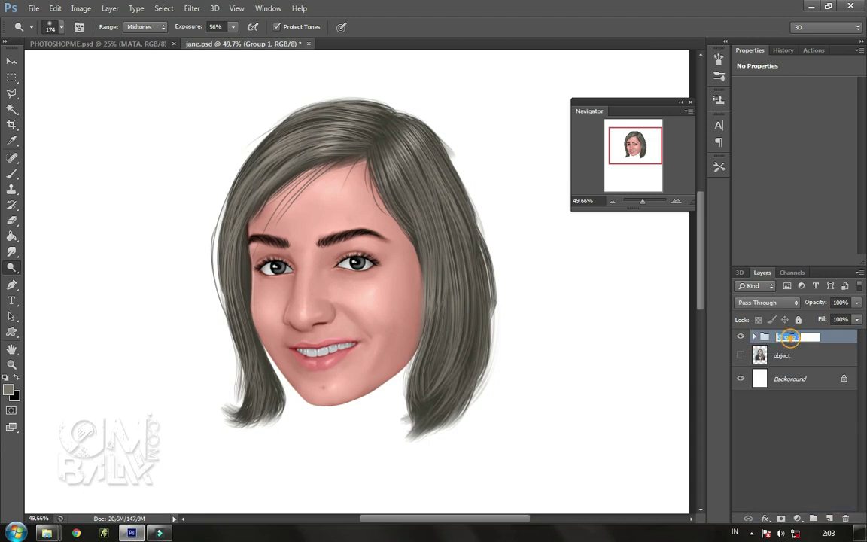
pyautogui.write('head')
pyautogui.press('Return')
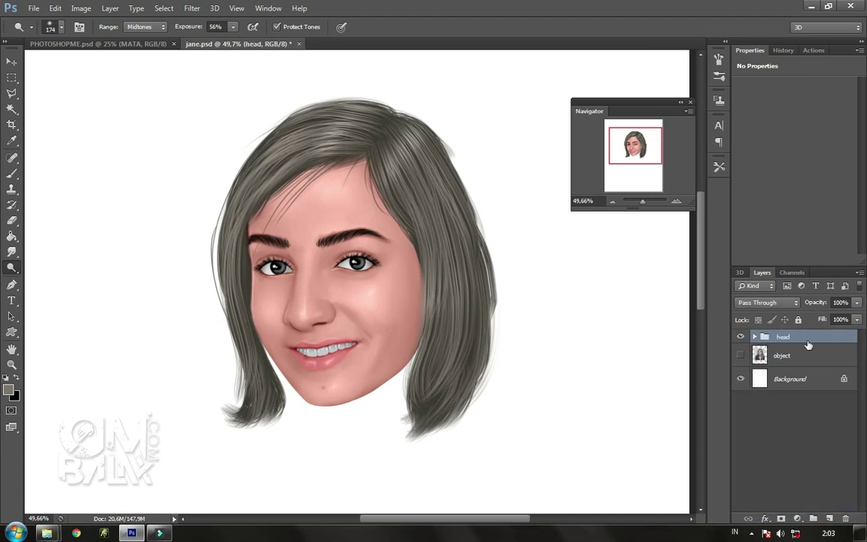
pyautogui.moveTo(650, 201); pyautogui.dragTo(639, 201)
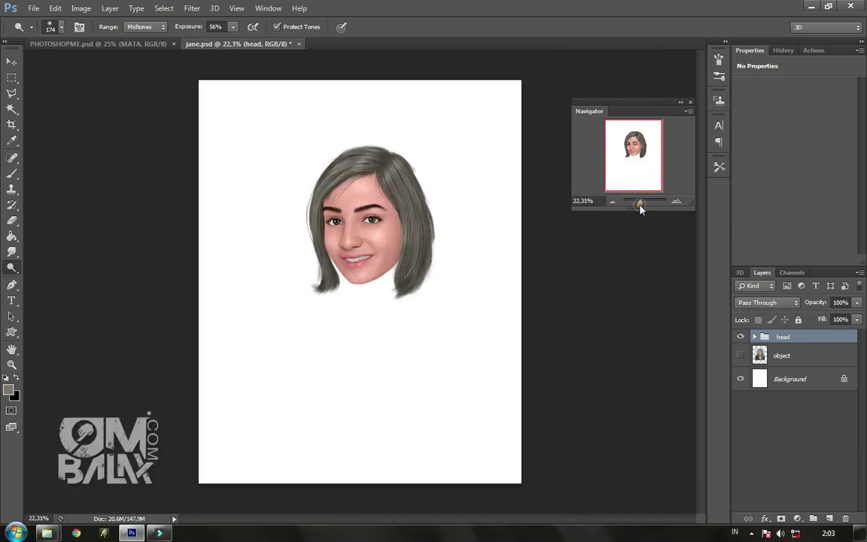
pyautogui.click(12, 61)
pyautogui.moveTo(384, 199); pyautogui.dragTo(365, 197)
pyautogui.moveTo(640, 201)
pyautogui.mouseDown()
pyautogui.moveTo(631, 196)
pyautogui.moveTo(642, 204)
pyautogui.mouseUp()
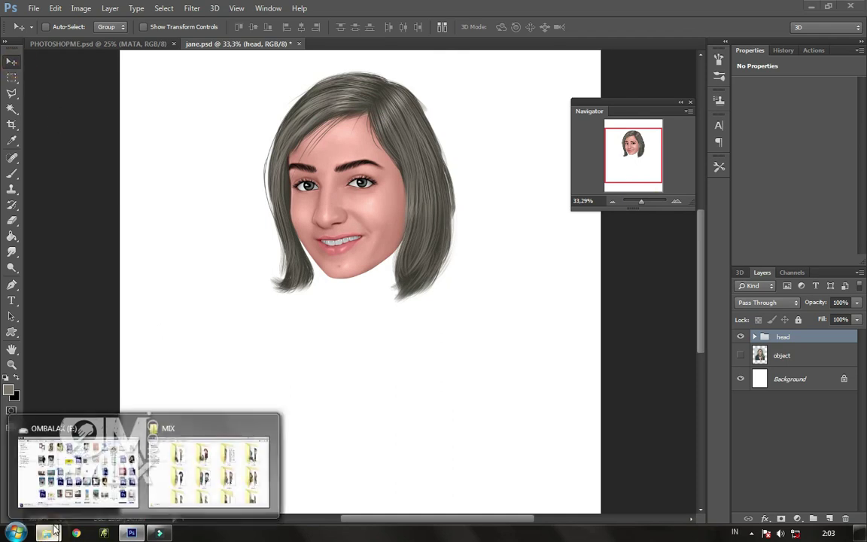
# Step: Browse to the MIX > package 2 folder and drag image 66 into the document
pyautogui.moveTo(47, 533)
pyautogui.click(194, 432)
pyautogui.scroll(-3, 453, 74)
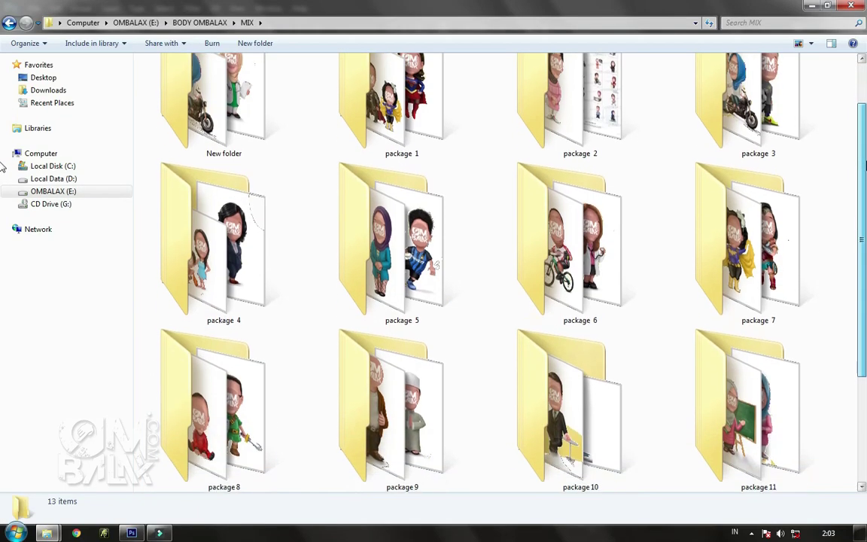
pyautogui.scroll(1, 658, 139)
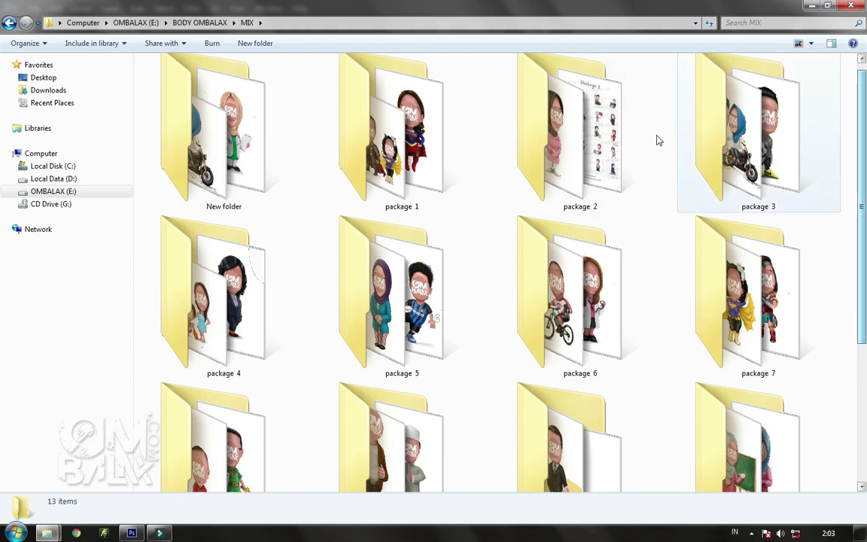
pyautogui.doubleClick(580, 105)
pyautogui.moveTo(610, 96)
pyautogui.mouseDown()
pyautogui.moveTo(138, 536)
pyautogui.moveTo(411, 233)
pyautogui.mouseUp()
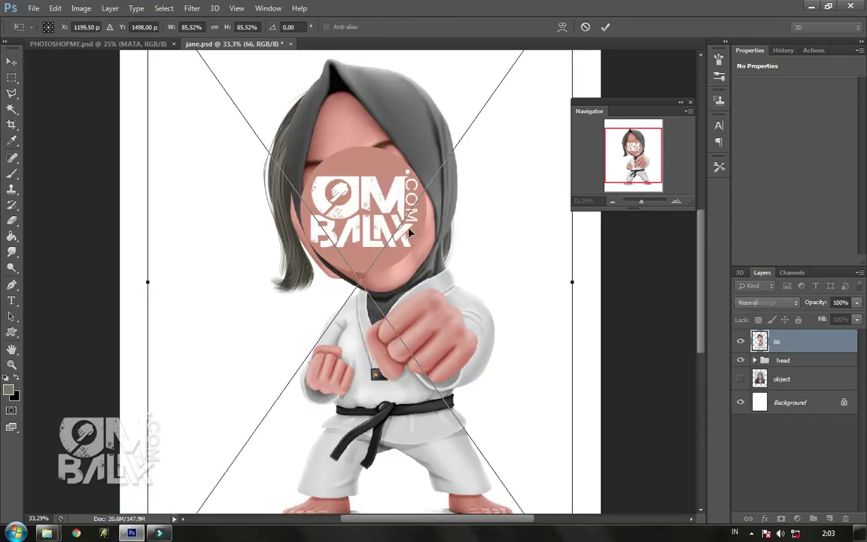
# Step: Place body image 66 beneath the head group and tilt the head about -4° onto the neck
pyautogui.click(610, 28)
pyautogui.moveTo(759, 342); pyautogui.dragTo(767, 368)
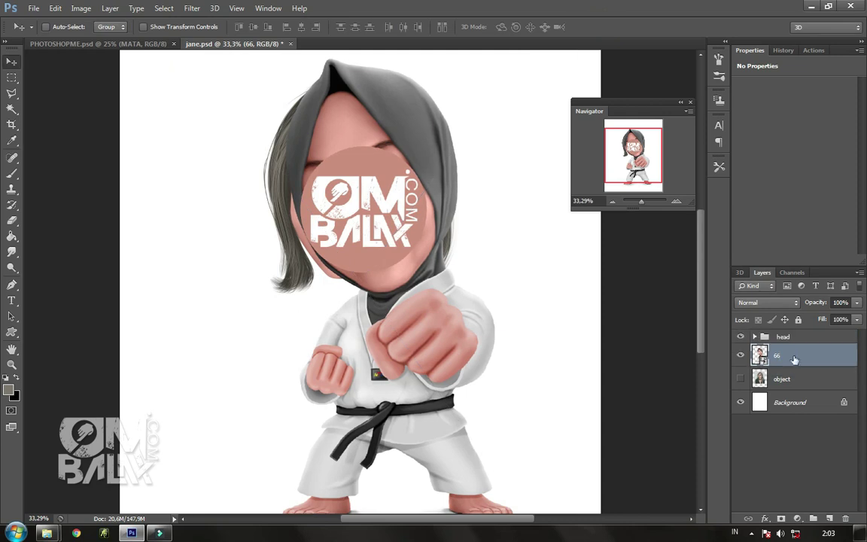
pyautogui.moveTo(433, 334)
pyautogui.mouseDown()
pyautogui.moveTo(397, 316)
pyautogui.moveTo(382, 247)
pyautogui.mouseUp()
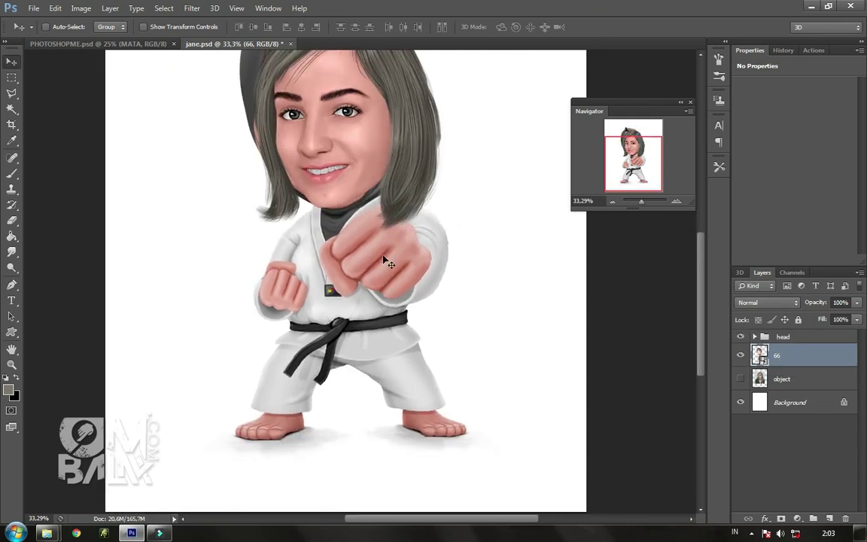
pyautogui.click(775, 337)
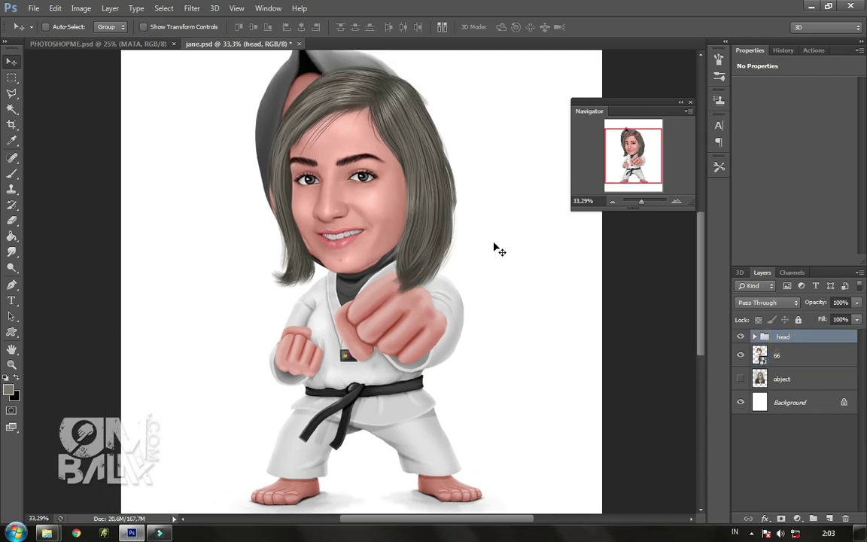
pyautogui.hotkey('ctrl', 't')
pyautogui.moveTo(535, 250)
pyautogui.mouseDown()
pyautogui.moveTo(536, 238)
pyautogui.moveTo(526, 236)
pyautogui.mouseUp()
pyautogui.moveTo(423, 258); pyautogui.dragTo(413, 223)
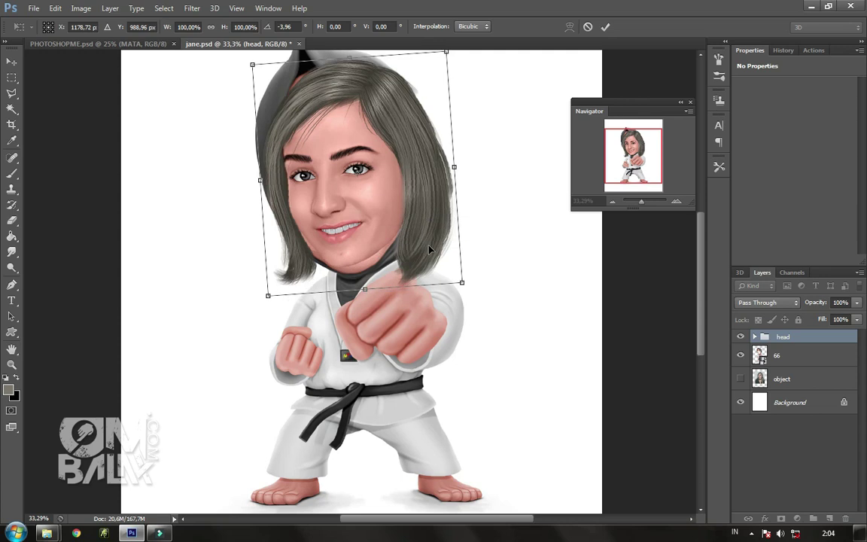
pyautogui.click(783, 355)
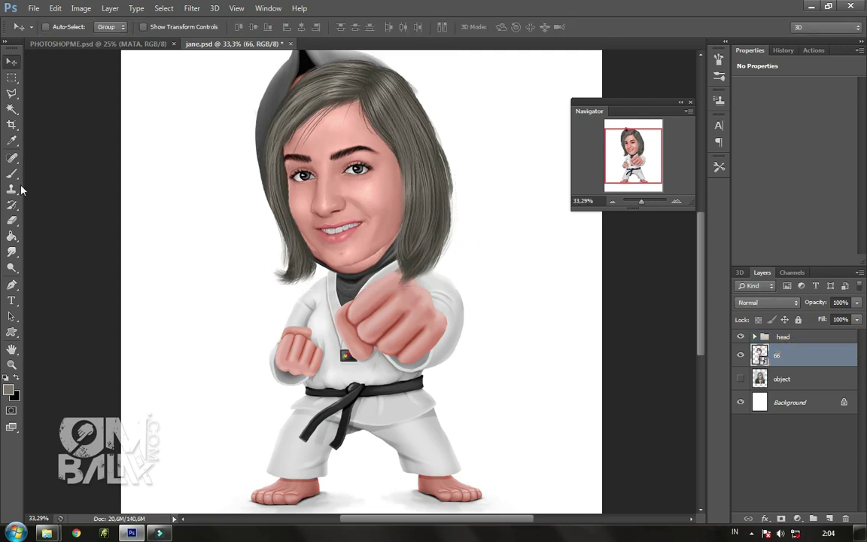
# Step: Select layer 66 and switch to the Elliptical Marquee tool
pyautogui.click(11, 77)
pyautogui.rightClick(12, 78)
pyautogui.click(46, 89)
# Step: Rasterize layer 66 and delete the dark hood inside an oval around the head
pyautogui.moveTo(171, 81); pyautogui.dragTo(443, 325)
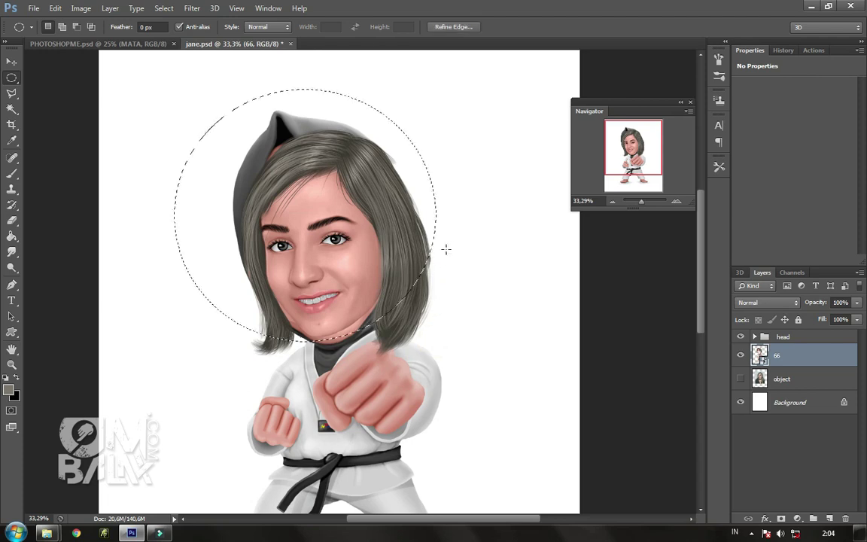
pyautogui.press('Delete')
pyautogui.press('Return')
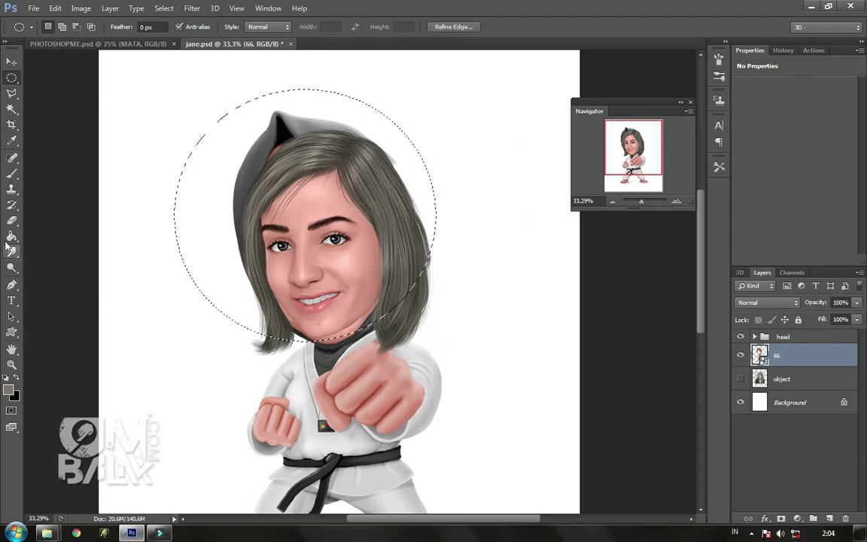
pyautogui.press('e')
pyautogui.click(186, 177)
pyautogui.click(407, 211)
pyautogui.press('Delete')
pyautogui.hotkey('ctrl', 'd')
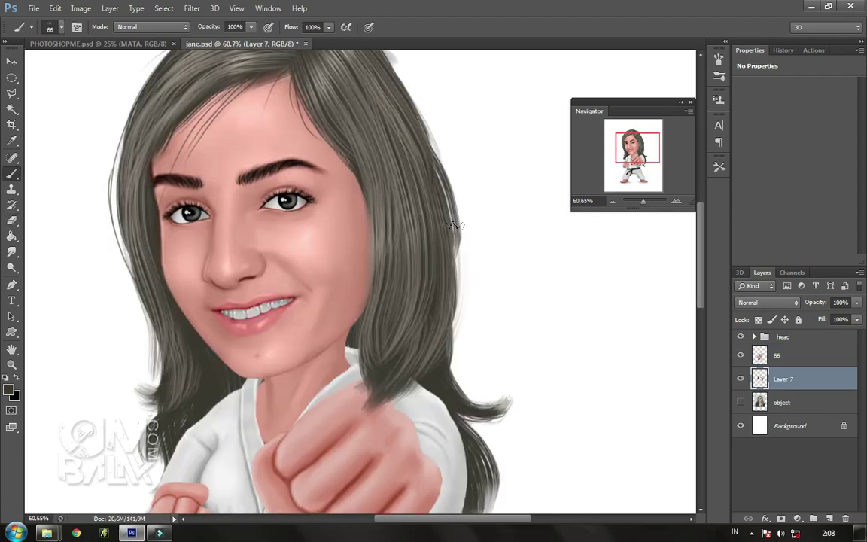
pyautogui.click(775, 379)
# Step: On the hair layer, erase hair overlapping the collar near the fist with a soft eraser
pyautogui.click(752, 338)
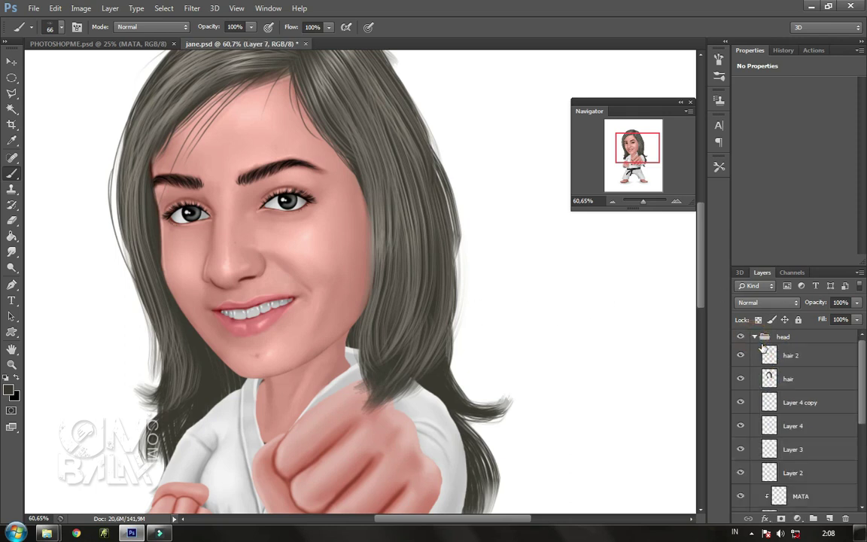
pyautogui.click(779, 378)
pyautogui.click(12, 220)
pyautogui.rightClick(482, 314)
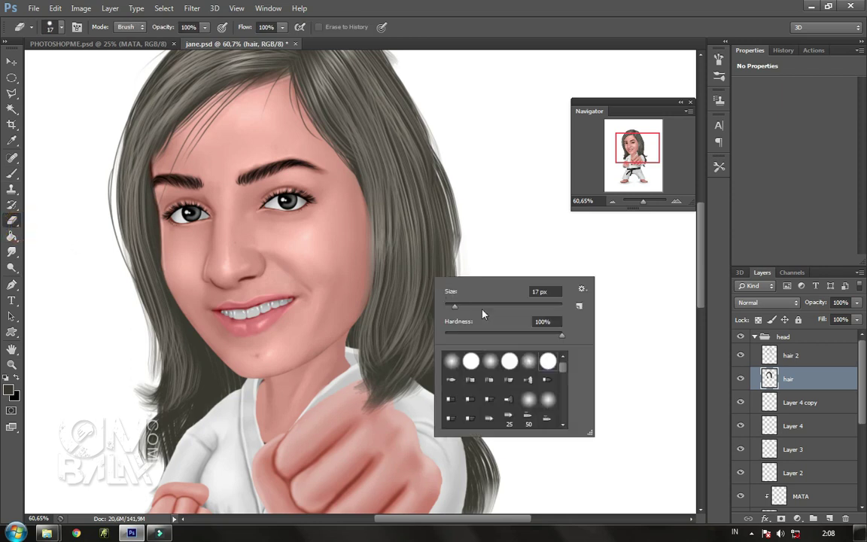
pyautogui.click(451, 362)
pyautogui.press('Return')
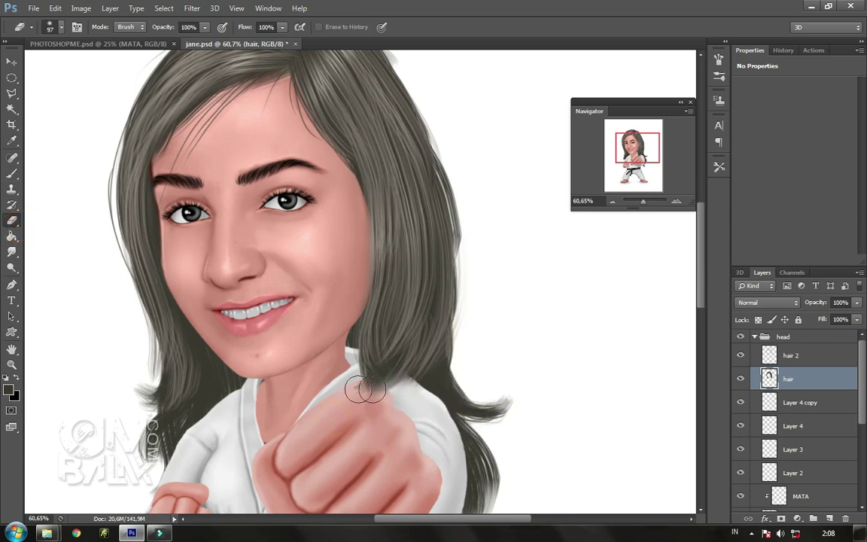
pyautogui.moveTo(354, 378)
pyautogui.mouseDown()
pyautogui.moveTo(364, 367)
pyautogui.moveTo(393, 400)
pyautogui.mouseUp()
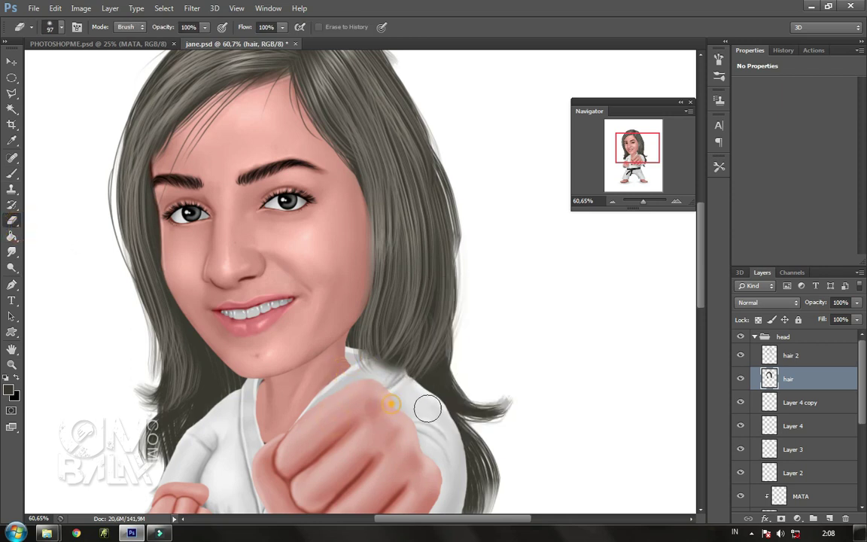
# Step: Paint dark and light strands along the hair's right and left edges
pyautogui.click(12, 174)
pyautogui.moveTo(383, 282); pyautogui.dragTo(383, 336)
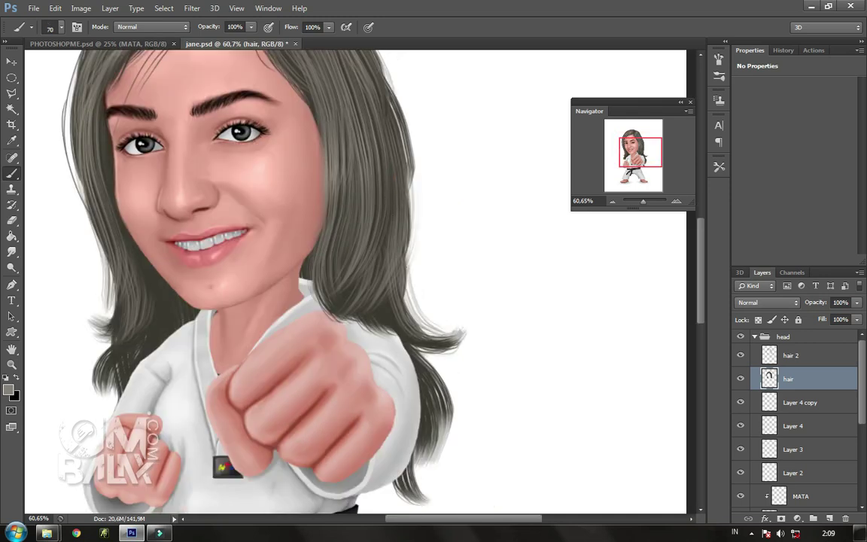
pyautogui.moveTo(396, 245)
pyautogui.mouseDown()
pyautogui.moveTo(390, 351)
pyautogui.moveTo(397, 316)
pyautogui.mouseUp()
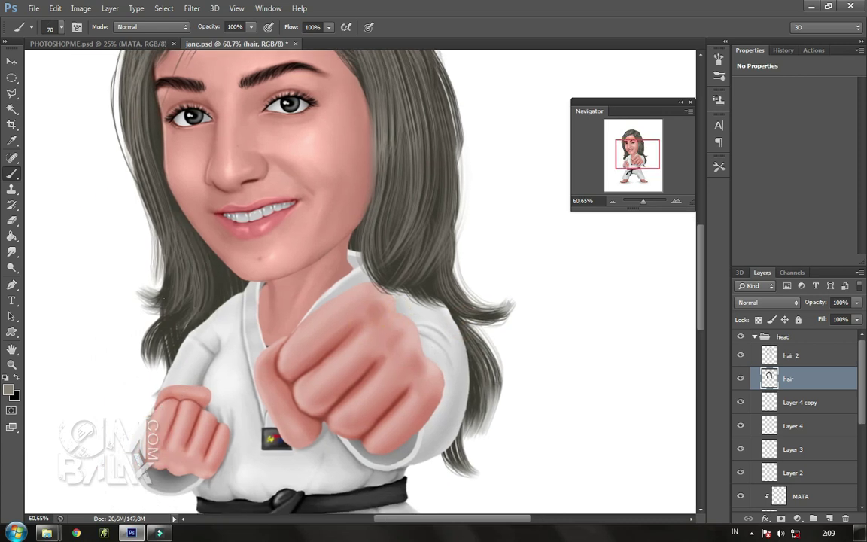
pyautogui.moveTo(165, 275)
pyautogui.mouseDown()
pyautogui.moveTo(179, 328)
pyautogui.moveTo(159, 275)
pyautogui.mouseUp()
pyautogui.moveTo(645, 203); pyautogui.dragTo(637, 206)
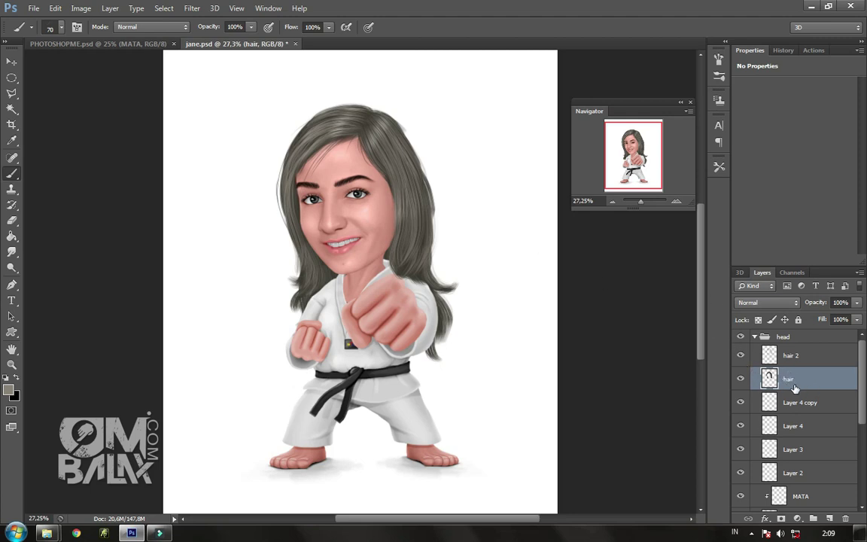
# Step: Warp Layer 7 so the fist's lower-right edge bends inward, and commit
pyautogui.click(754, 337)
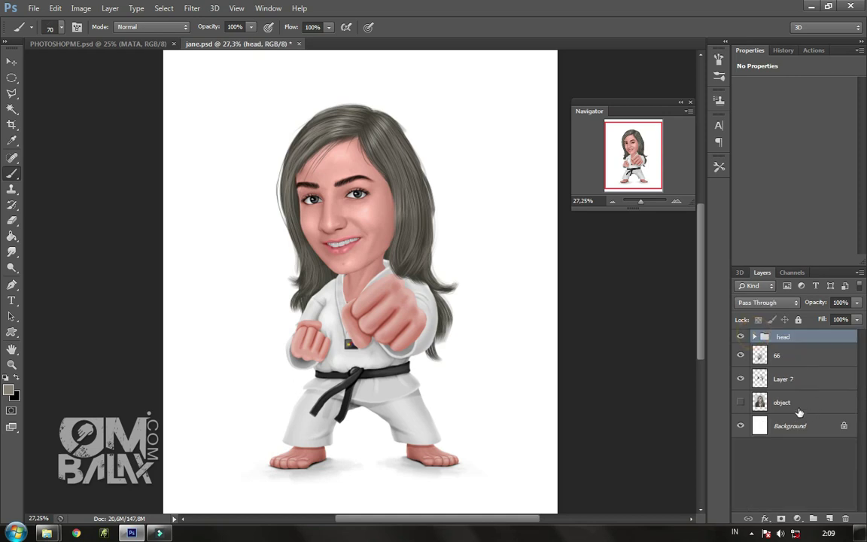
pyautogui.click(776, 381)
pyautogui.hotkey('ctrl', 't')
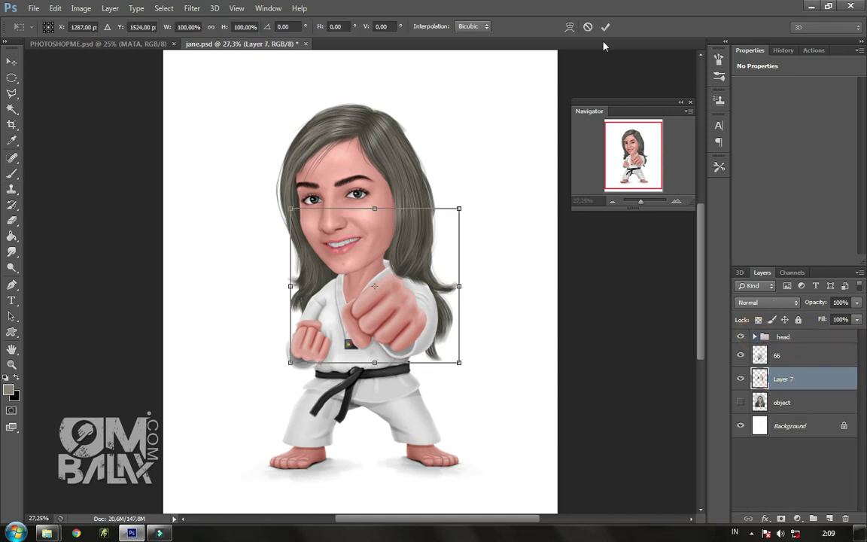
pyautogui.click(568, 28)
pyautogui.moveTo(450, 361); pyautogui.dragTo(444, 348)
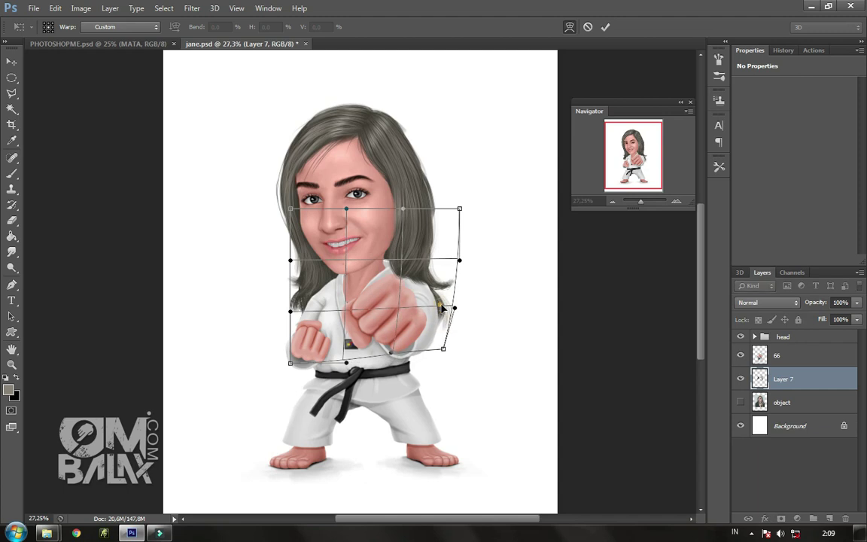
pyautogui.moveTo(443, 307); pyautogui.dragTo(449, 308)
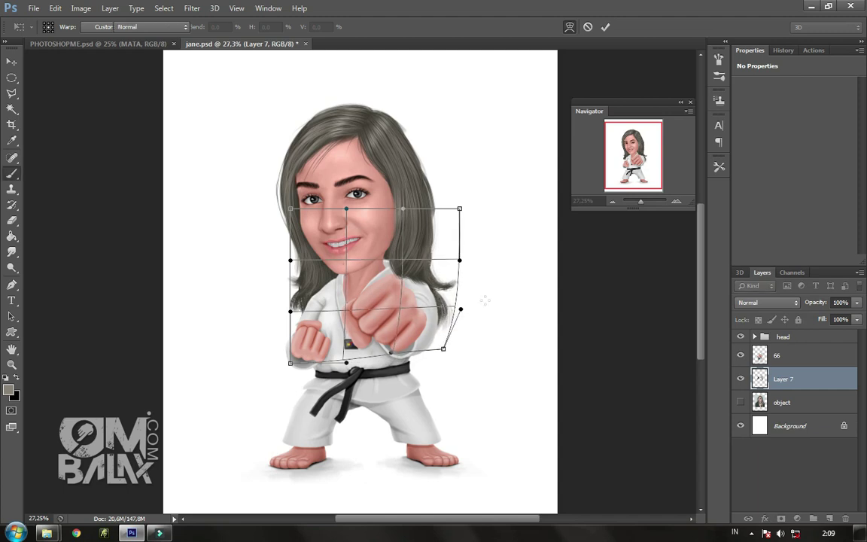
pyautogui.press('Return')
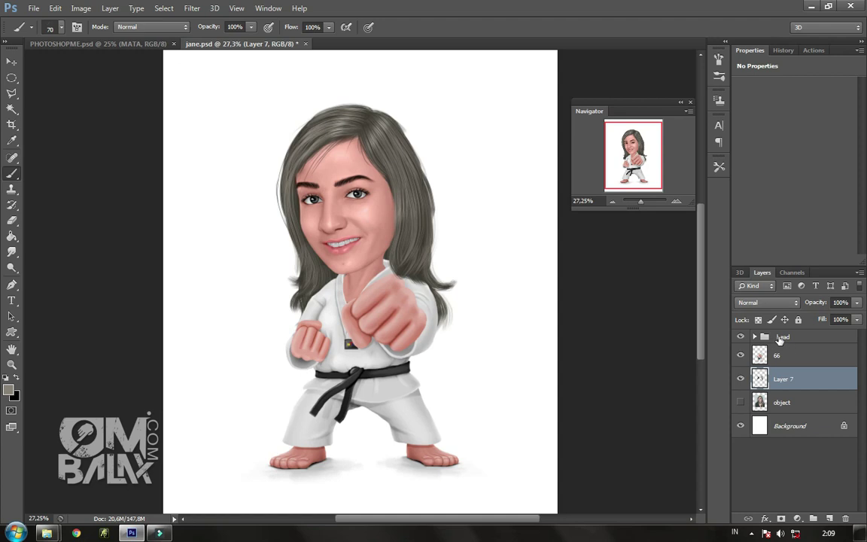
pyautogui.keyDown('shift'); pyautogui.click(783, 336); pyautogui.keyUp('shift')
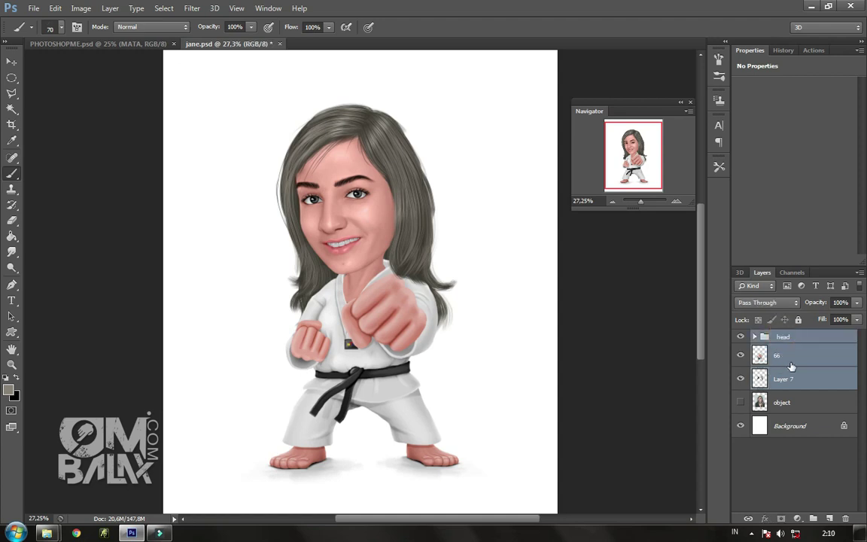
# Step: Nudge the head group slightly up and left on the karate body
pyautogui.click(783, 335)
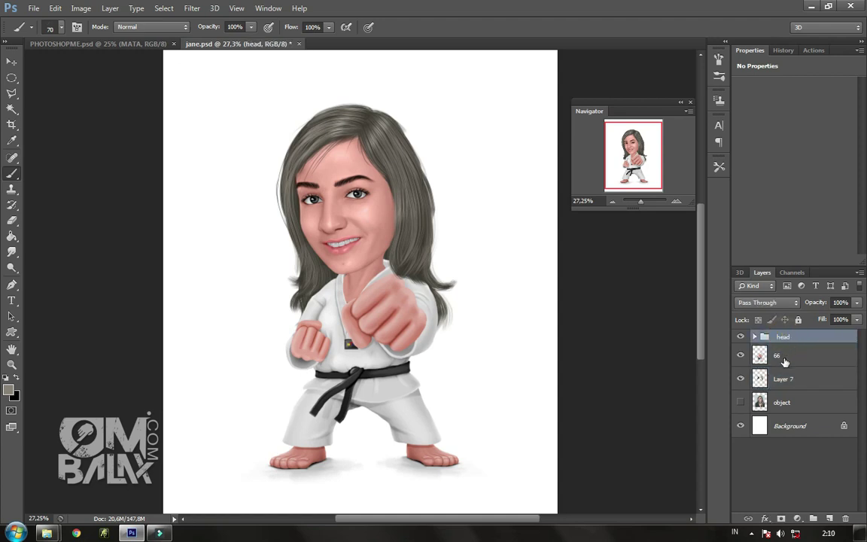
pyautogui.click(12, 62)
pyautogui.press('Right')
pyautogui.press('Right')
pyautogui.press('Right')
pyautogui.press('Right')
pyautogui.press('Right')
pyautogui.press('Right')
pyautogui.press('Right')
pyautogui.press('Right')
pyautogui.press('Right')
pyautogui.press('Right')
pyautogui.press('Right')
pyautogui.press('Right')
pyautogui.press('Right')
pyautogui.press('Right')
pyautogui.press('Right')
pyautogui.press('Right')
pyautogui.press('Right')
pyautogui.press('Right')
pyautogui.press('Right')
pyautogui.press('Right')
pyautogui.press('Right')
pyautogui.press('Right')
pyautogui.press('Right')
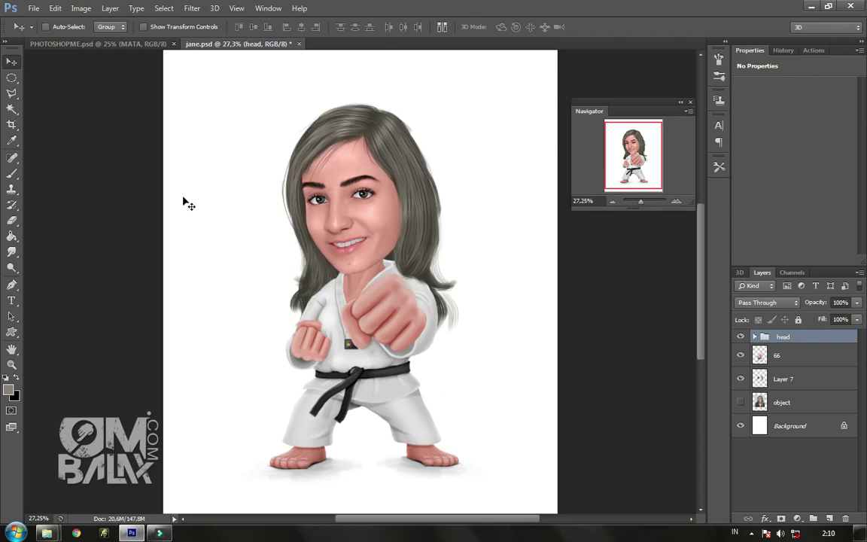
pyautogui.moveTo(653, 207); pyautogui.dragTo(644, 203)
pyautogui.scroll(3, 482, 259)
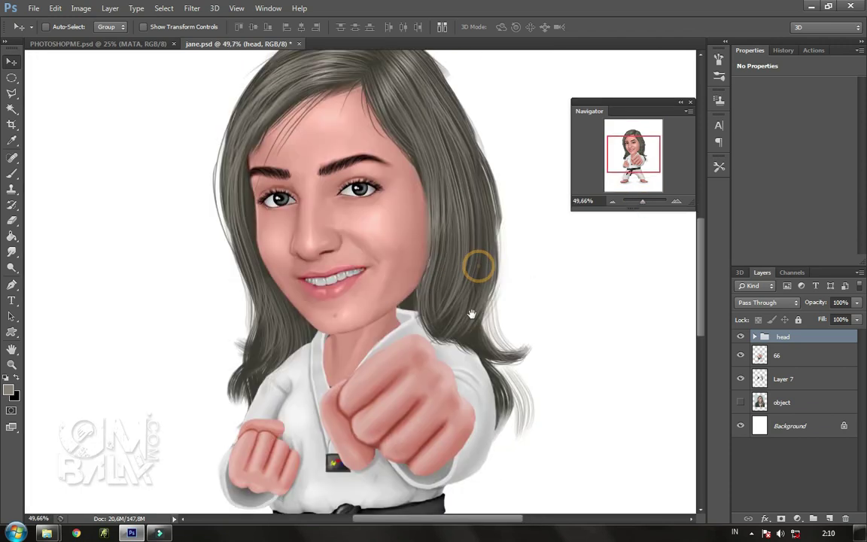
pyautogui.scroll(1, 480, 262)
pyautogui.moveTo(397, 328); pyautogui.dragTo(396, 326)
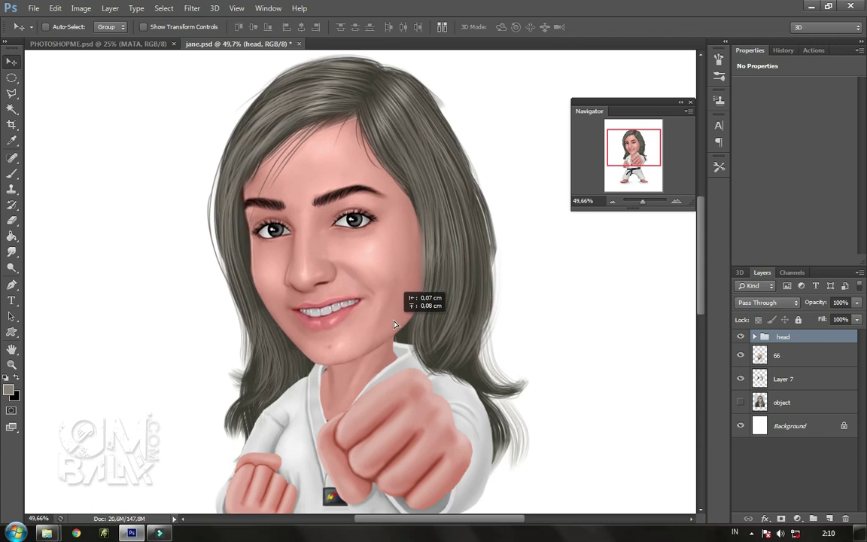
pyautogui.moveTo(427, 261); pyautogui.dragTo(402, 197)
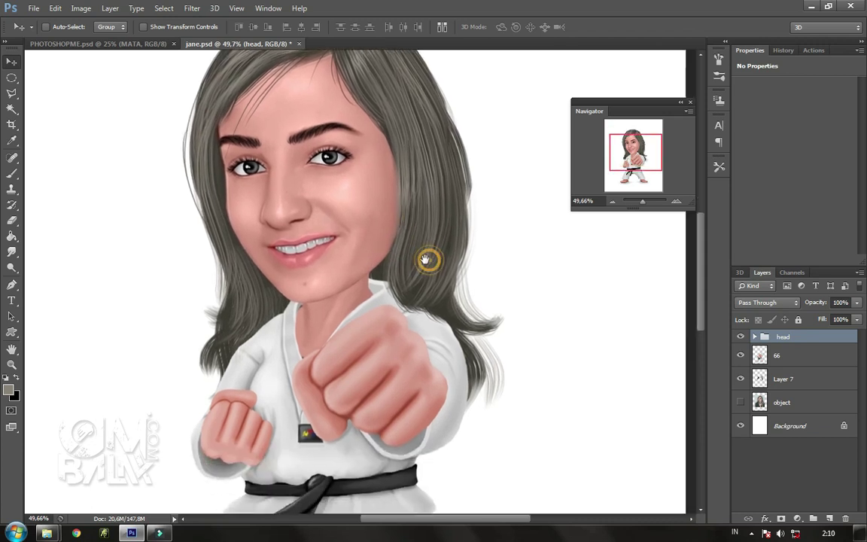
# Step: Burn the shadows along the jaw, under the chin and on the neck on layer 66
pyautogui.click(781, 359)
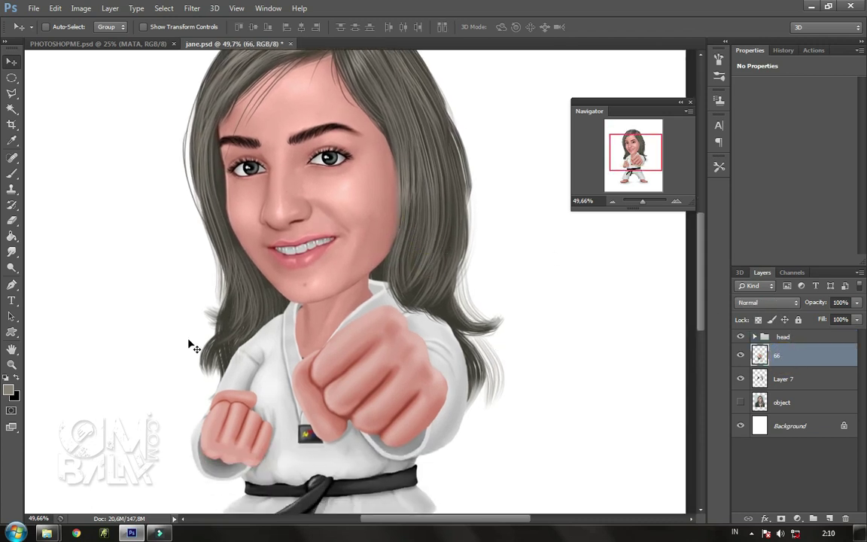
pyautogui.click(17, 269)
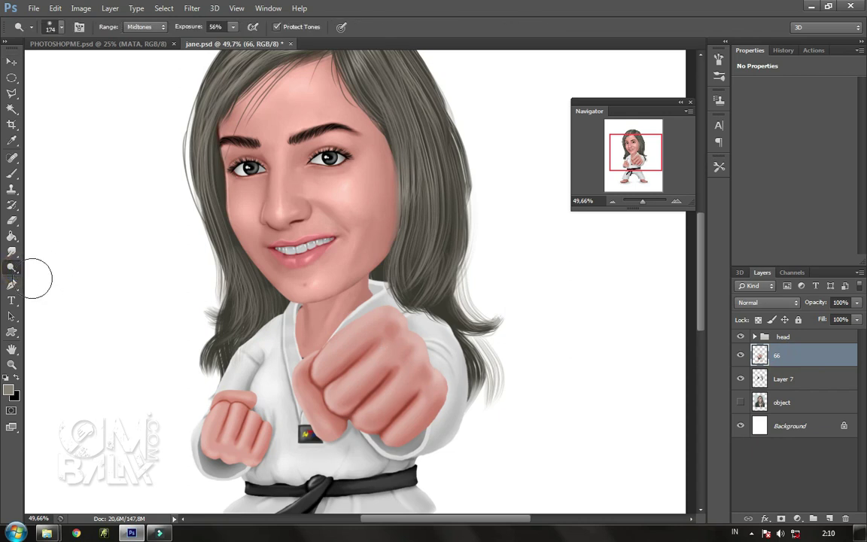
pyautogui.rightClick(14, 275)
pyautogui.click(53, 275)
pyautogui.rightClick(376, 221)
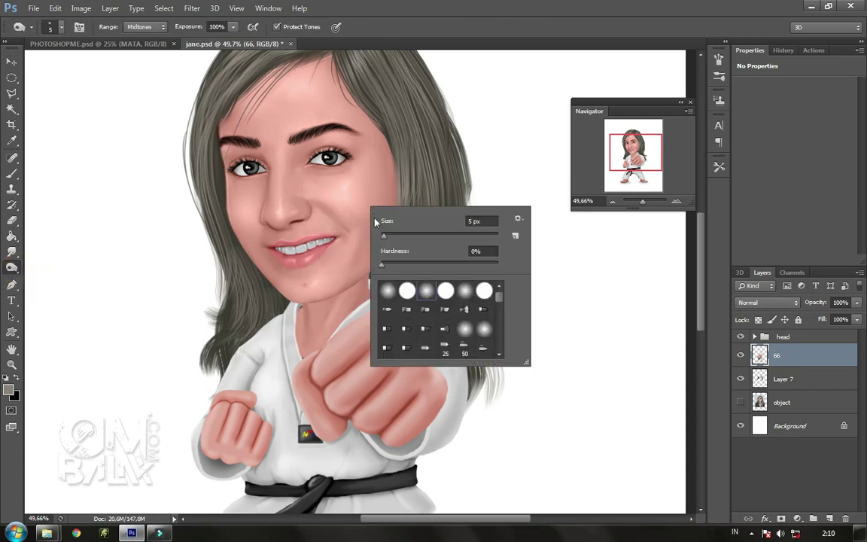
pyautogui.click(306, 294)
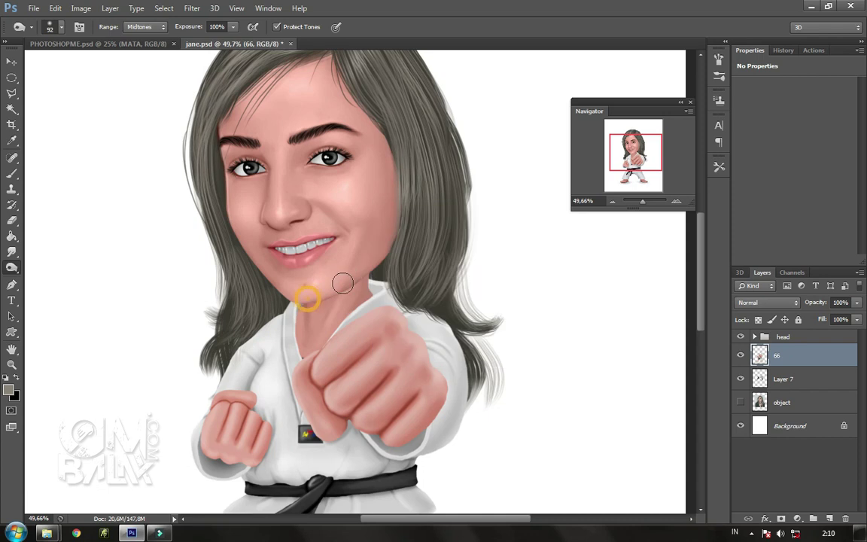
pyautogui.moveTo(376, 246); pyautogui.dragTo(309, 286)
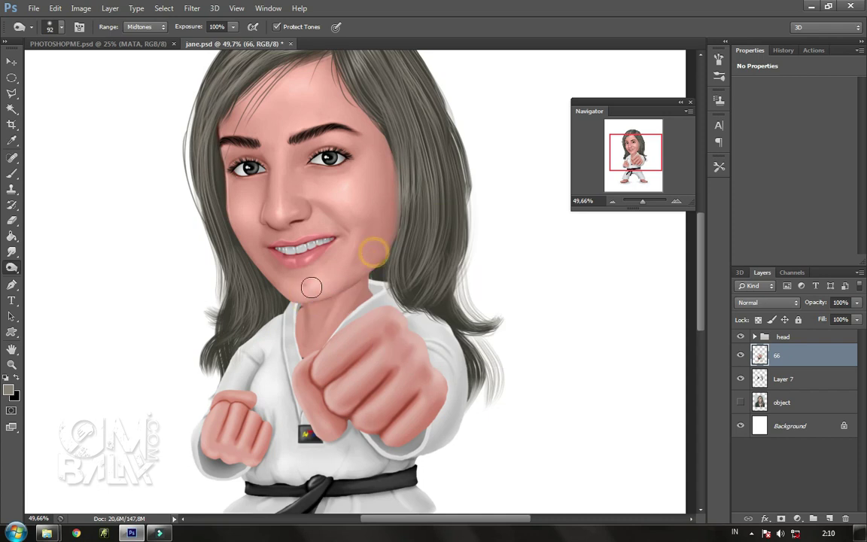
pyautogui.click(383, 278)
pyautogui.moveTo(348, 250); pyautogui.dragTo(383, 280)
pyautogui.click(431, 306)
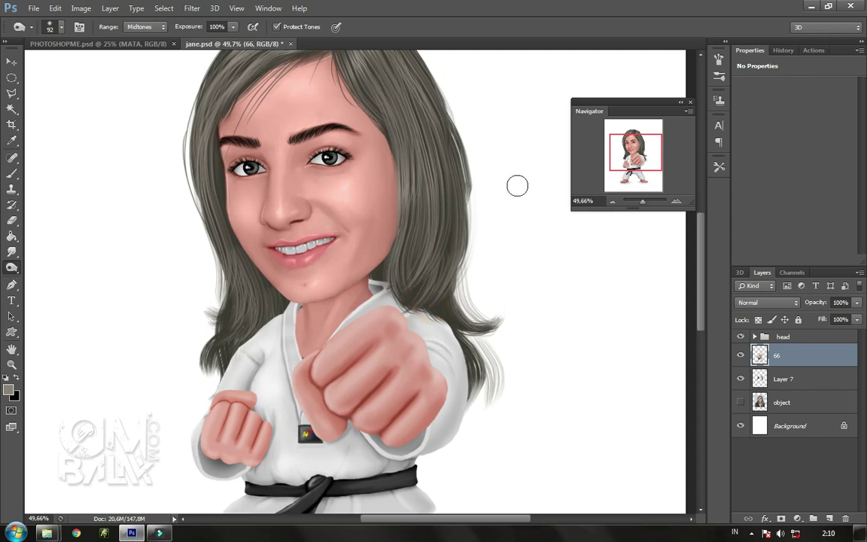
pyautogui.moveTo(639, 207); pyautogui.dragTo(641, 203)
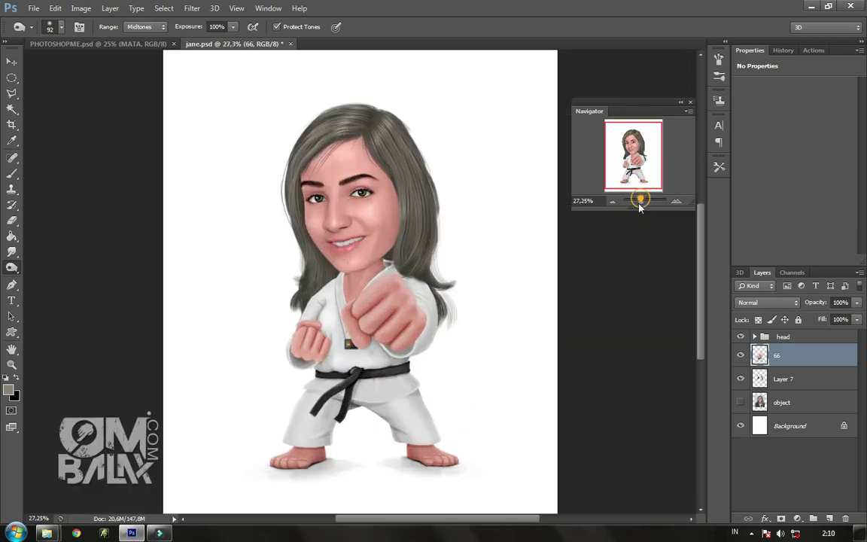
# Step: Group head, 66 and Layer 7 into 'Group 1' and check its visibility
pyautogui.keyDown('ctrl'); pyautogui.click(790, 384); pyautogui.keyUp('ctrl')
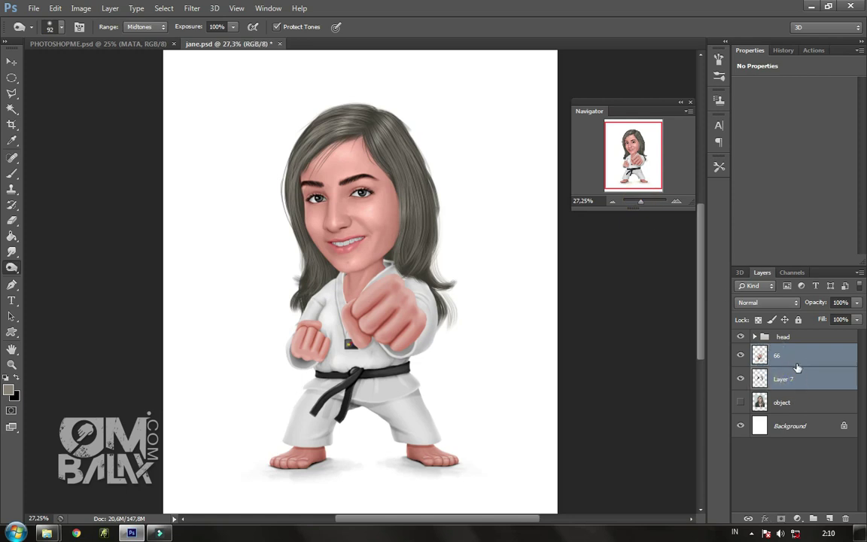
pyautogui.keyDown('ctrl'); pyautogui.click(782, 336); pyautogui.keyUp('ctrl')
pyautogui.moveTo(809, 380); pyautogui.dragTo(813, 517)
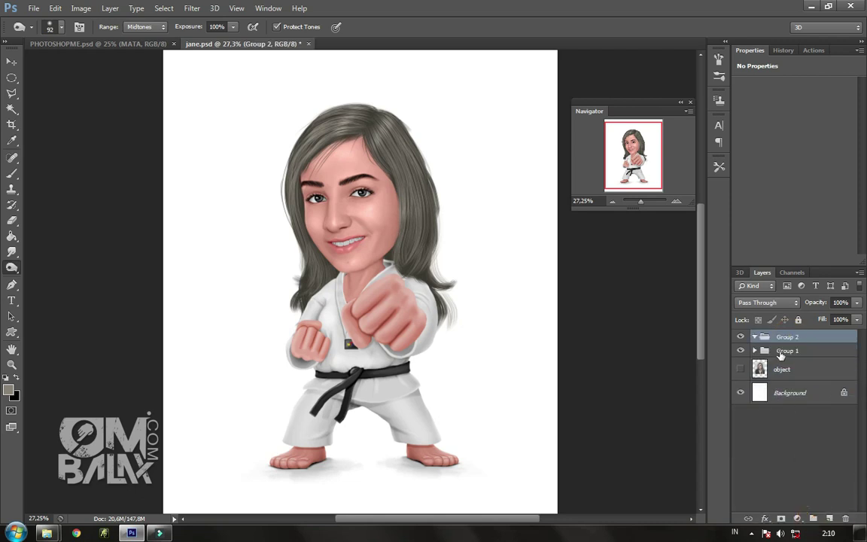
pyautogui.hotkey('ctrl', 'z')
pyautogui.click(741, 337)
pyautogui.click(741, 337)
pyautogui.moveTo(642, 203); pyautogui.dragTo(639, 202)
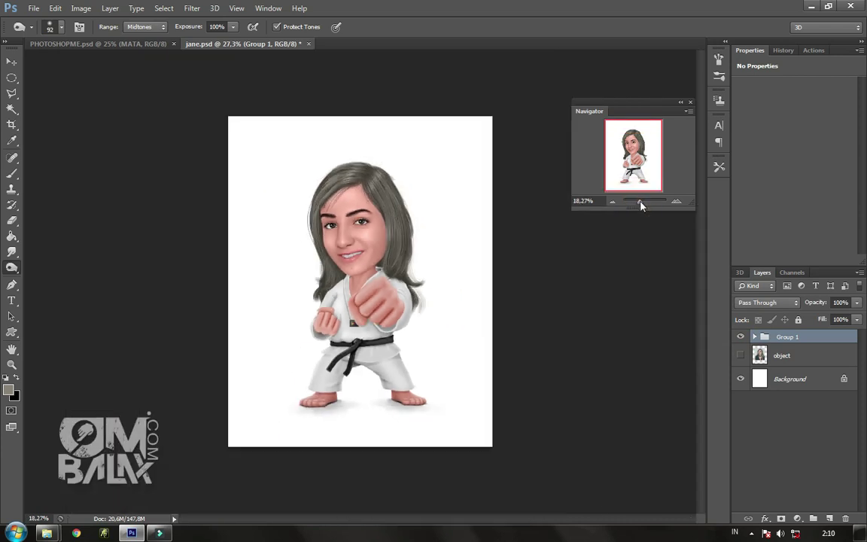
# Step: Select the crimson gradient Layer 1 in PHOTOSHOPME.psd and float the caricature document beside it
pyautogui.click(12, 62)
pyautogui.click(104, 45)
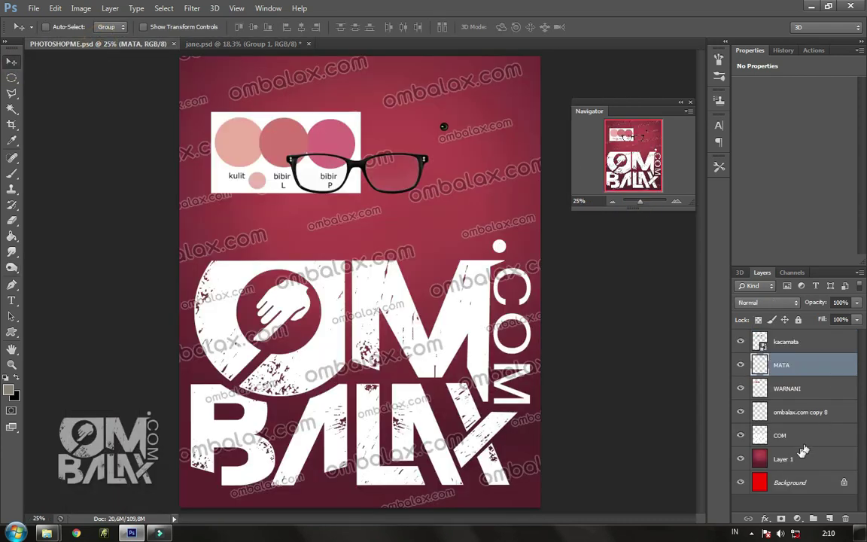
pyautogui.click(802, 453)
pyautogui.moveTo(391, 230); pyautogui.dragTo(286, 101)
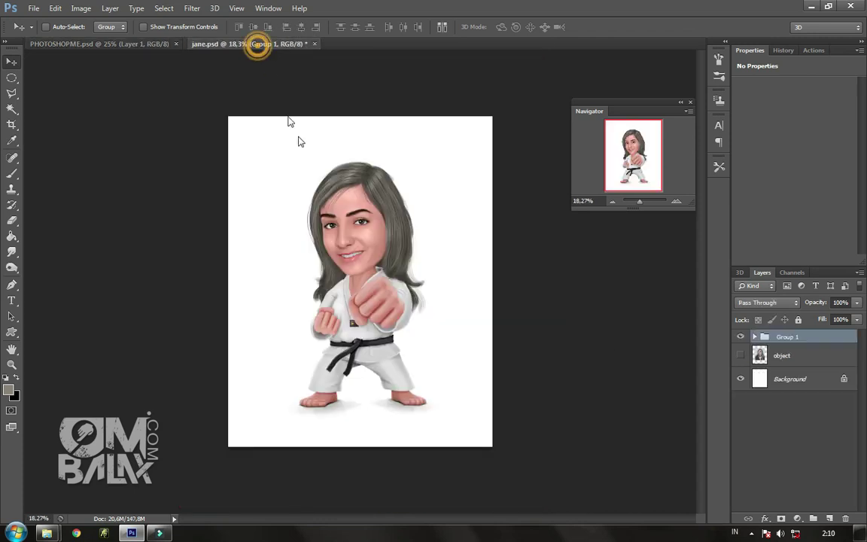
pyautogui.moveTo(258, 44); pyautogui.dragTo(302, 64)
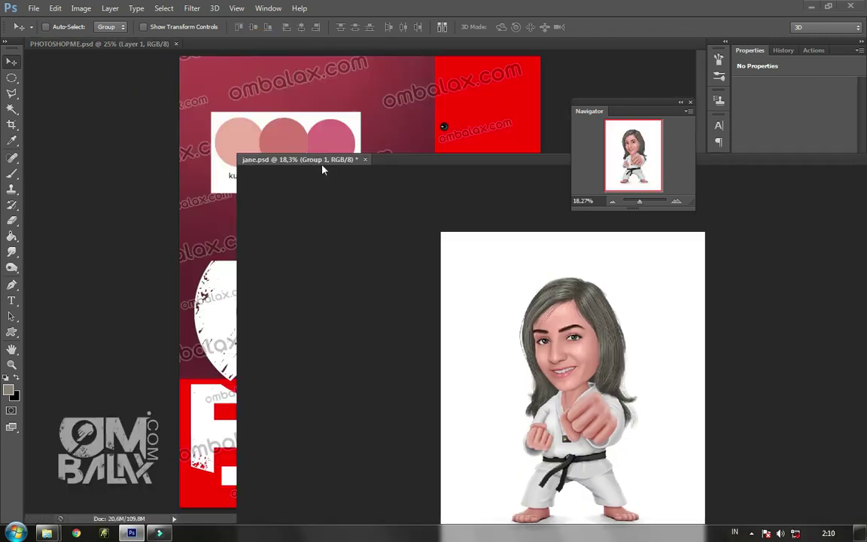
pyautogui.moveTo(286, 53); pyautogui.dragTo(185, 46)
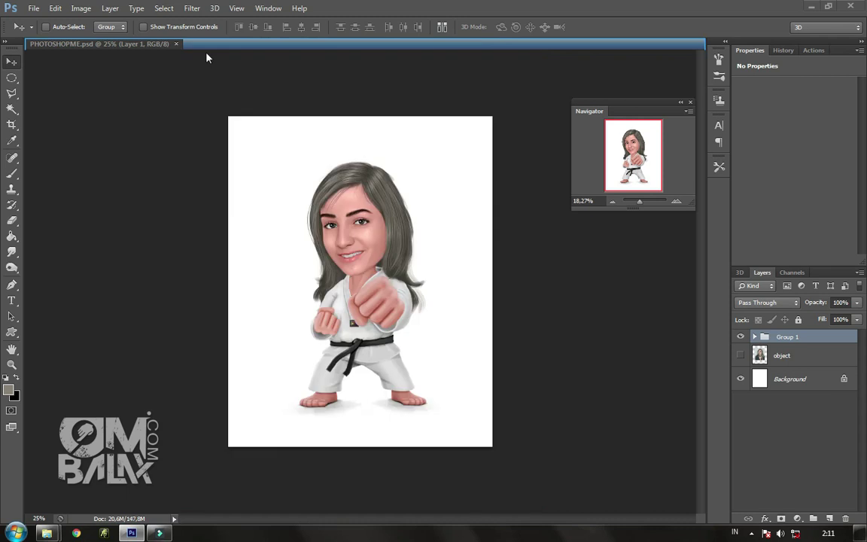
# Step: Drop the gradient into the caricature as Layer 8, place it below the figure, and scale it
pyautogui.click(145, 43)
pyautogui.click(299, 95)
pyautogui.moveTo(281, 78)
pyautogui.mouseDown()
pyautogui.moveTo(273, 69)
pyautogui.moveTo(301, 145)
pyautogui.mouseUp()
pyautogui.moveTo(321, 183); pyautogui.dragTo(367, 213)
pyautogui.moveTo(784, 341); pyautogui.dragTo(784, 366)
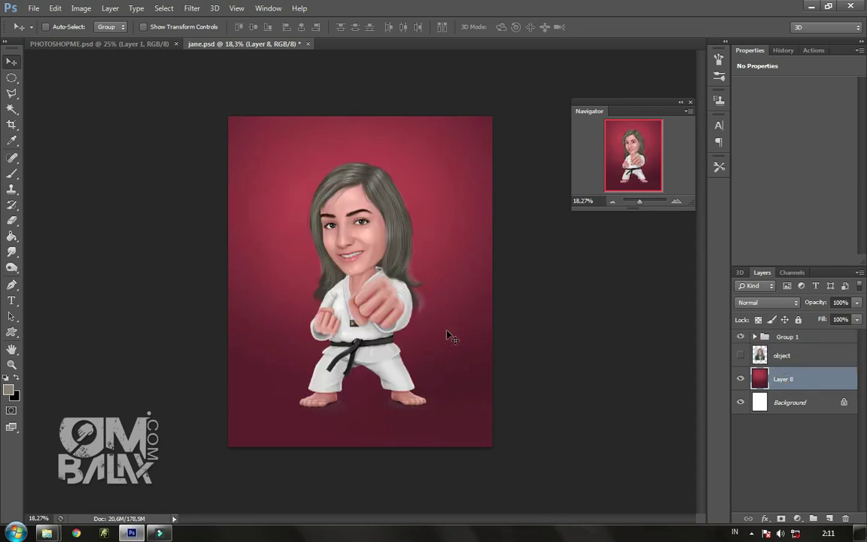
pyautogui.hotkey('ctrl', 't')
pyautogui.moveTo(494, 463)
pyautogui.mouseDown()
pyautogui.moveTo(422, 370)
pyautogui.moveTo(390, 360)
pyautogui.mouseUp()
# Step: Enlarge the crimson gradient Layer 8 to cover the whole canvas
pyautogui.moveTo(444, 407); pyautogui.dragTo(510, 454)
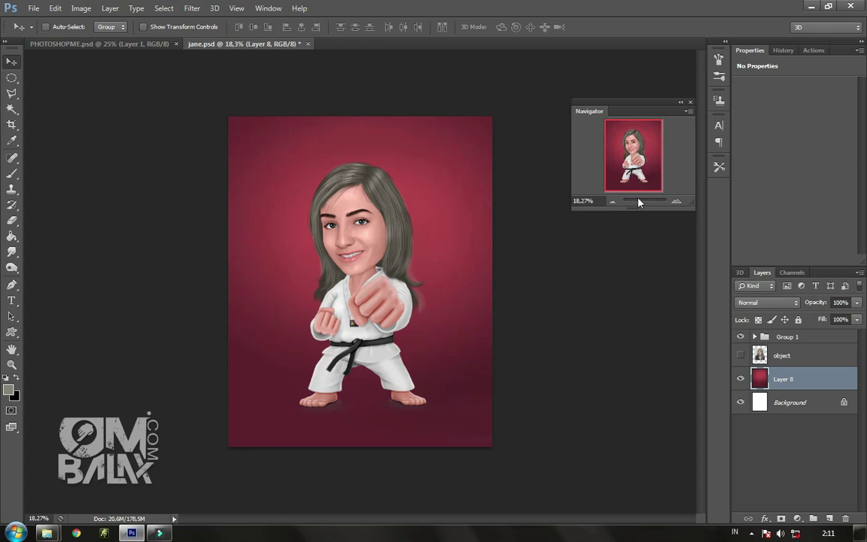
pyautogui.moveTo(638, 202); pyautogui.dragTo(641, 204)
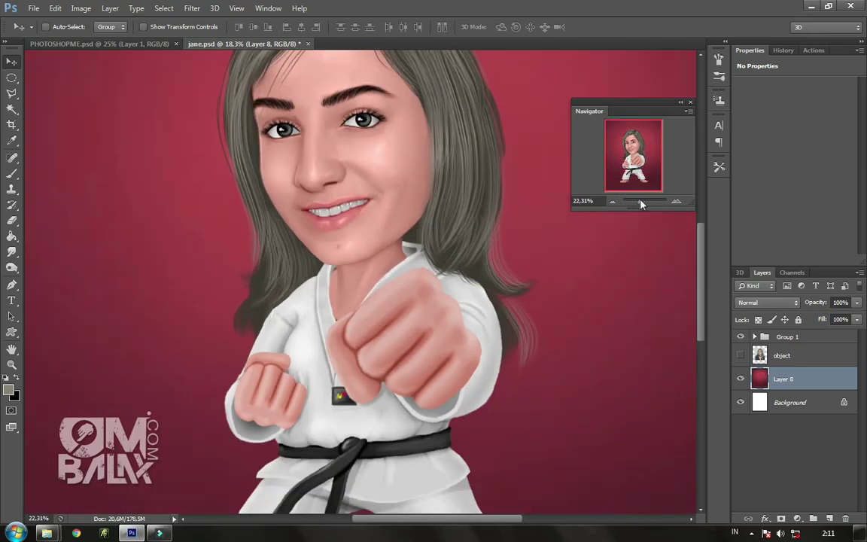
pyautogui.moveTo(641, 204); pyautogui.dragTo(643, 203)
# Step: Expand Group 1 and its head group, then select the hair 2 layer
pyautogui.click(741, 337)
pyautogui.click(740, 338)
pyautogui.click(755, 336)
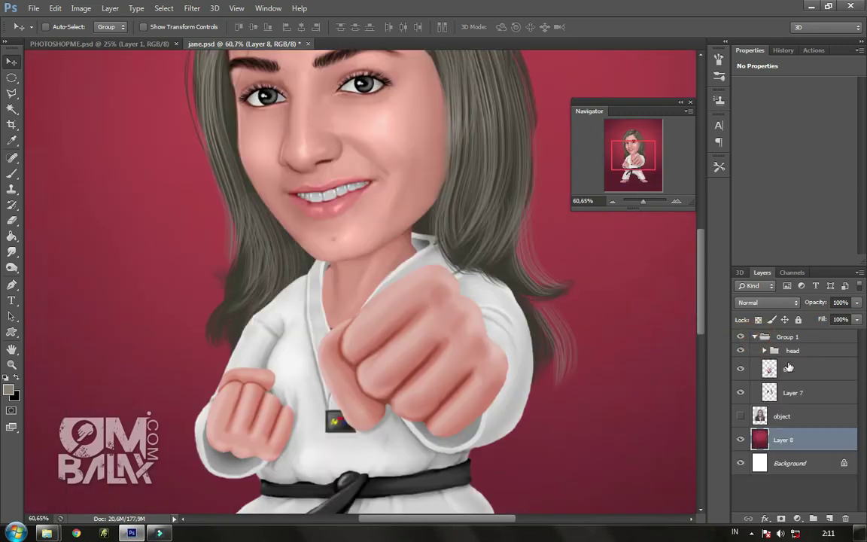
pyautogui.click(763, 351)
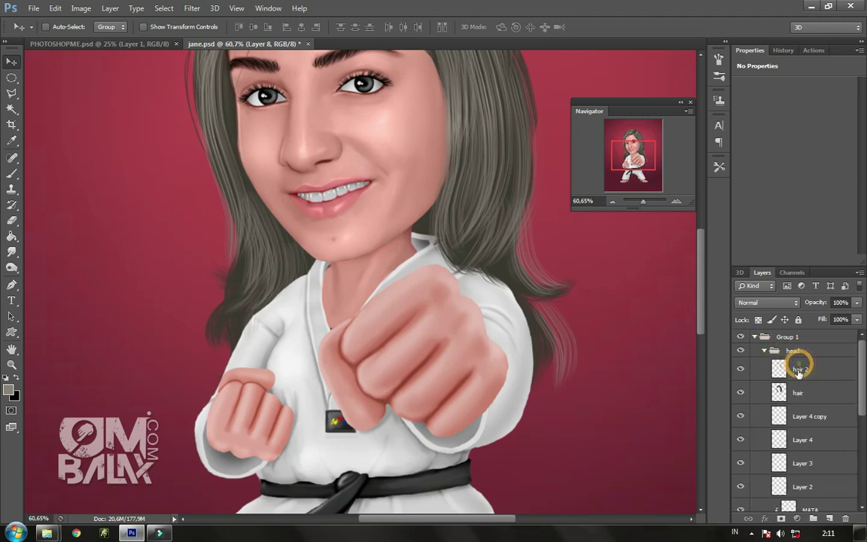
pyautogui.click(800, 367)
# Step: Paint first brush strands along the left hair edge and the right hair tips
pyautogui.click(12, 174)
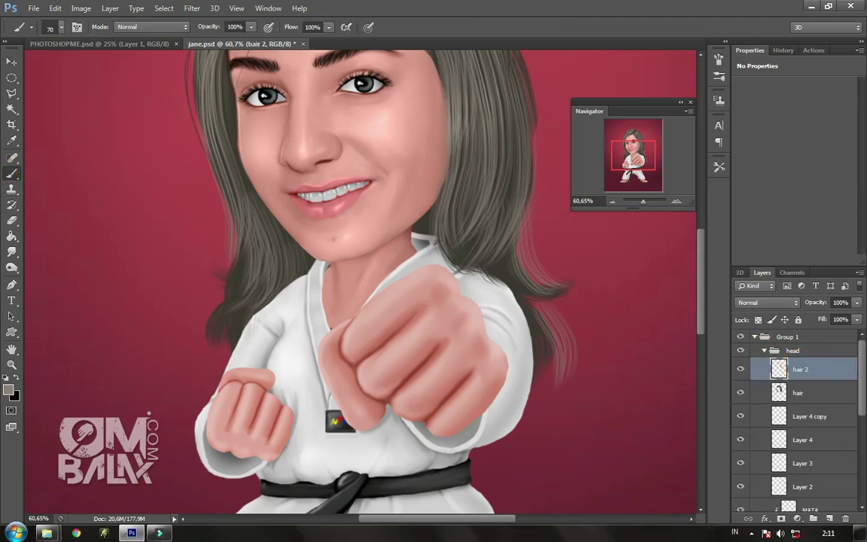
pyautogui.rightClick(239, 143)
pyautogui.click(249, 275)
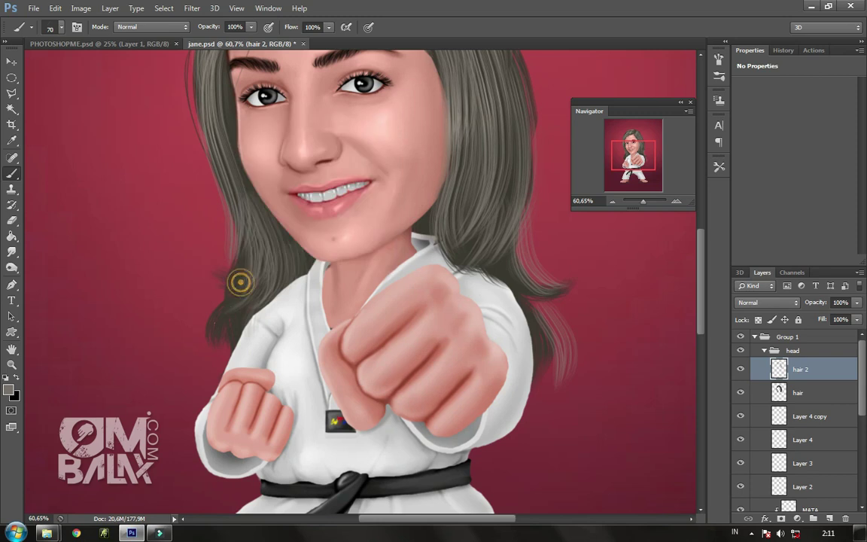
pyautogui.moveTo(223, 218); pyautogui.dragTo(212, 297)
pyautogui.moveTo(223, 263); pyautogui.dragTo(218, 299)
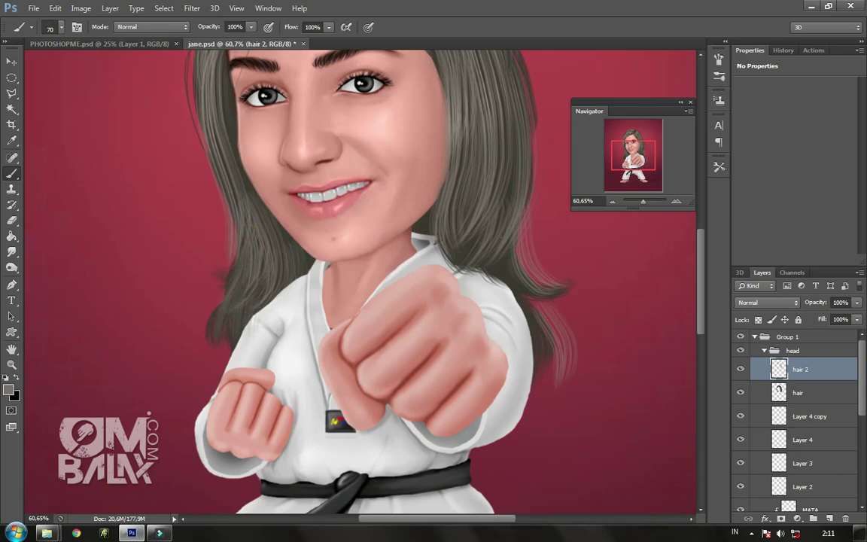
pyautogui.moveTo(522, 294); pyautogui.dragTo(551, 376)
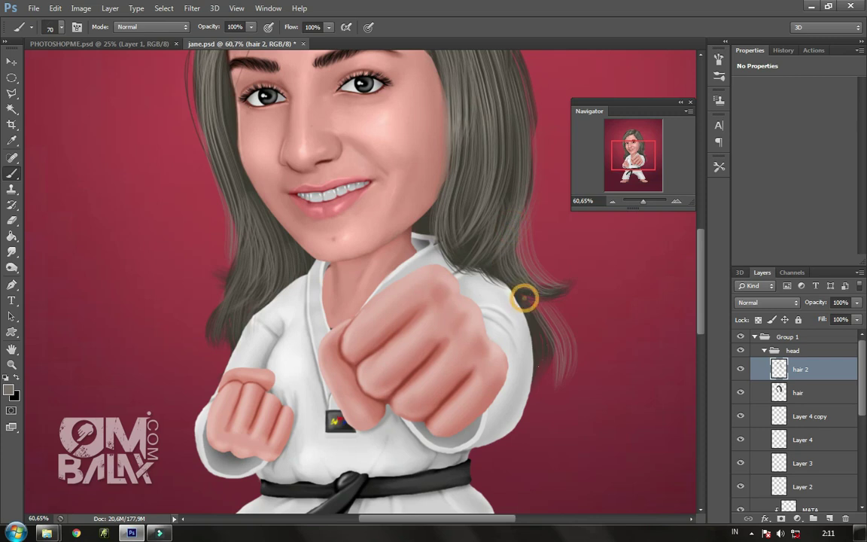
pyautogui.moveTo(524, 79); pyautogui.dragTo(531, 188)
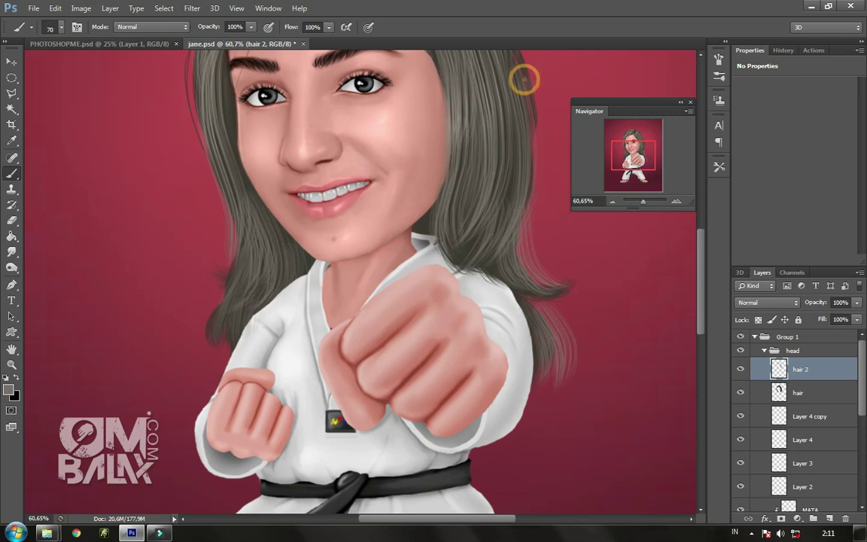
pyautogui.click(181, 78)
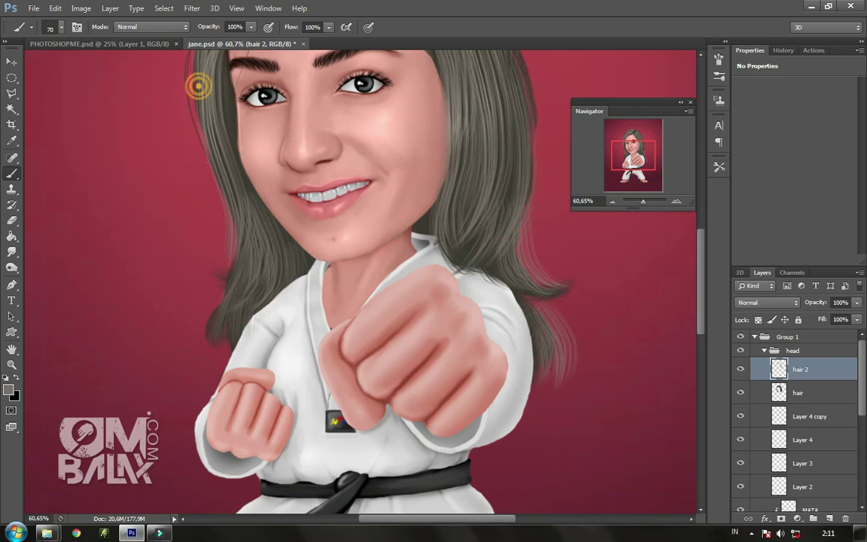
# Step: Shrink the brush to 6 px and paint thin strands down the left and right hair
pyautogui.rightClick(331, 194)
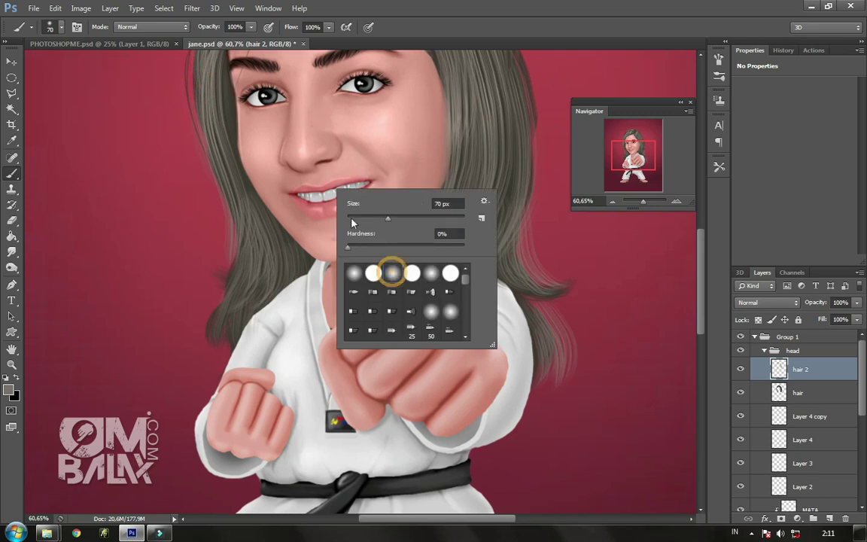
pyautogui.moveTo(391, 218); pyautogui.dragTo(350, 219)
pyautogui.click(184, 133)
pyautogui.click(199, 155)
pyautogui.moveTo(226, 226)
pyautogui.mouseDown()
pyautogui.moveTo(214, 284)
pyautogui.moveTo(223, 347)
pyautogui.mouseUp()
pyautogui.moveTo(463, 147); pyautogui.dragTo(469, 198)
pyautogui.moveTo(451, 139); pyautogui.dragTo(477, 203)
pyautogui.moveTo(489, 169); pyautogui.dragTo(499, 224)
pyautogui.moveTo(470, 121); pyautogui.dragTo(456, 210)
pyautogui.moveTo(462, 109); pyautogui.dragTo(467, 260)
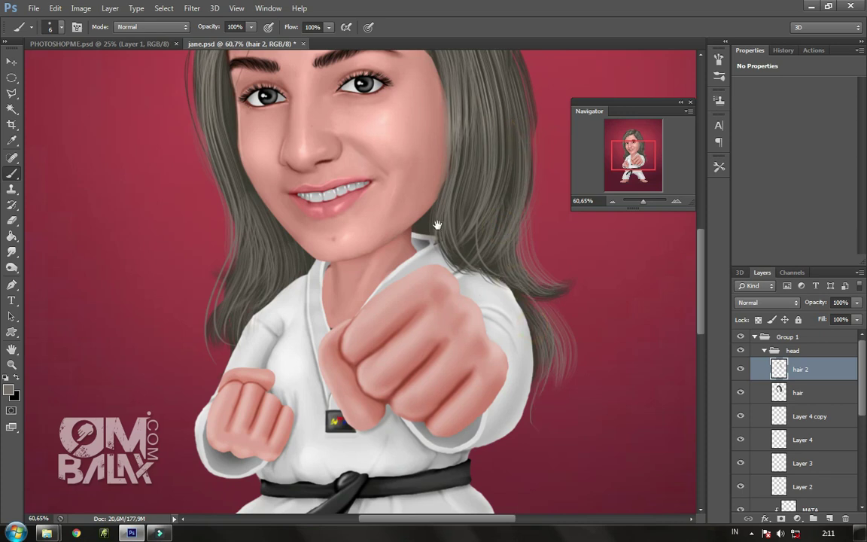
# Step: Paint light strands along the upper-left edge, the crown and the right hair edge
pyautogui.moveTo(441, 117); pyautogui.dragTo(441, 321)
pyautogui.moveTo(270, 113); pyautogui.dragTo(222, 184)
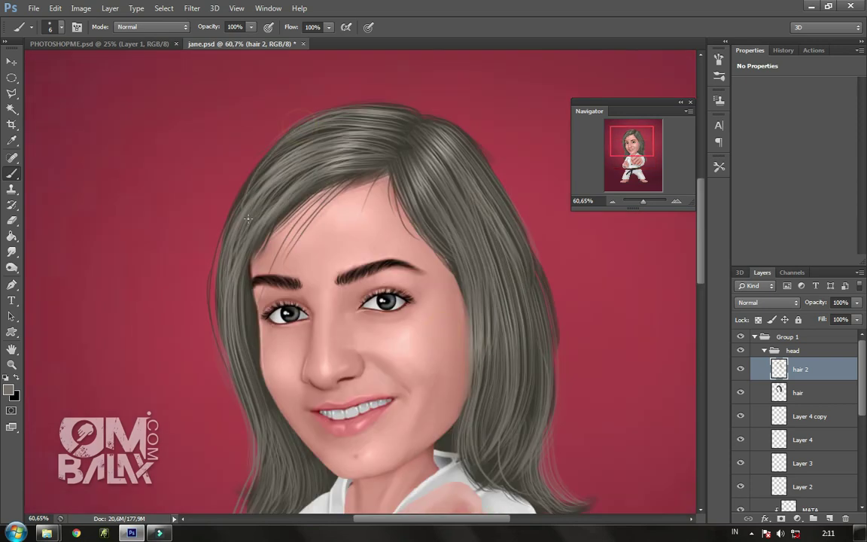
pyautogui.moveTo(290, 132); pyautogui.dragTo(251, 178)
pyautogui.moveTo(288, 134); pyautogui.dragTo(226, 363)
pyautogui.moveTo(254, 227); pyautogui.dragTo(218, 362)
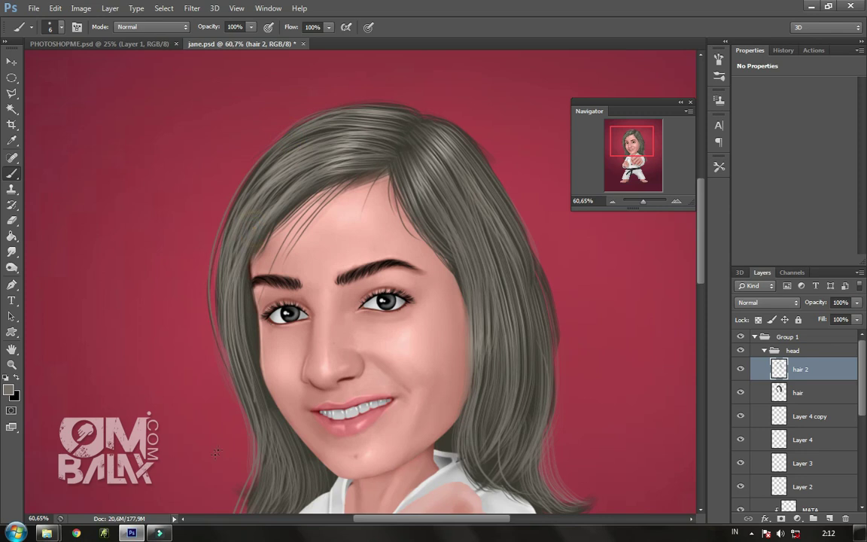
pyautogui.moveTo(431, 125); pyautogui.dragTo(490, 196)
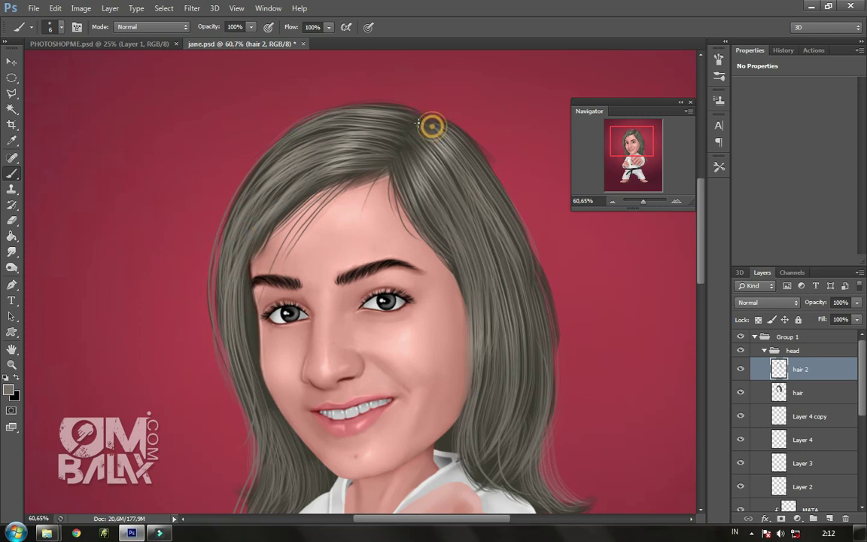
pyautogui.moveTo(425, 124)
pyautogui.mouseDown()
pyautogui.moveTo(542, 249)
pyautogui.moveTo(542, 411)
pyautogui.mouseUp()
pyautogui.moveTo(534, 271); pyautogui.dragTo(546, 373)
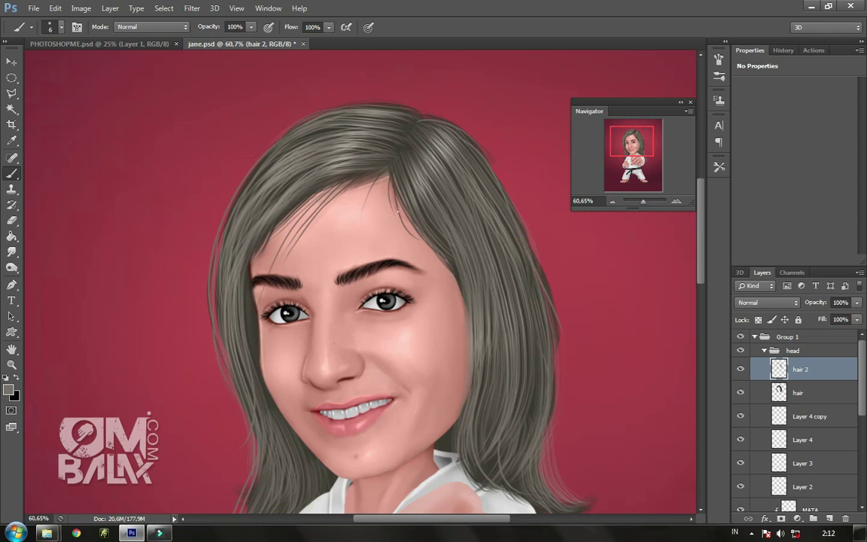
# Step: Add faint strands along the left hair edge, then check the whole canvas at about 40%
pyautogui.moveTo(285, 143); pyautogui.dragTo(218, 219)
pyautogui.moveTo(249, 285); pyautogui.dragTo(255, 282)
pyautogui.moveTo(241, 202)
pyautogui.mouseDown()
pyautogui.moveTo(226, 308)
pyautogui.moveTo(255, 267)
pyautogui.moveTo(230, 319)
pyautogui.mouseUp()
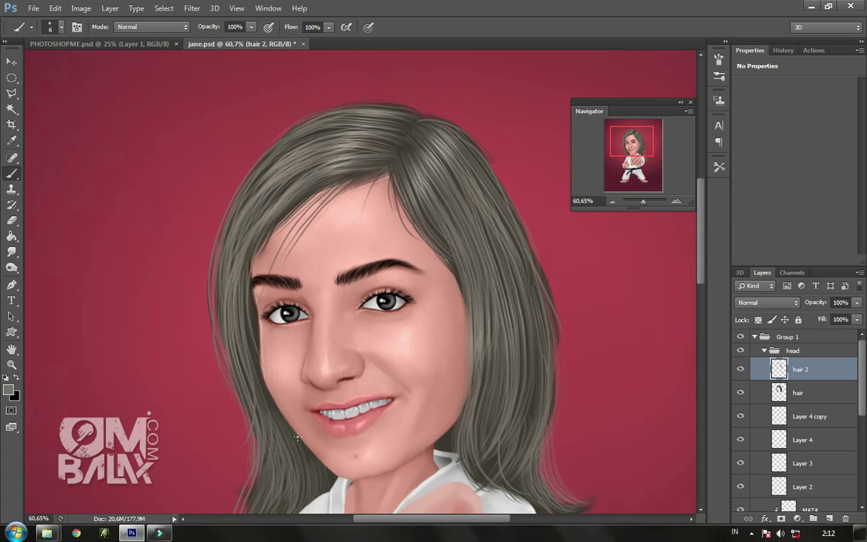
pyautogui.moveTo(222, 277); pyautogui.dragTo(239, 361)
pyautogui.moveTo(649, 207); pyautogui.dragTo(642, 205)
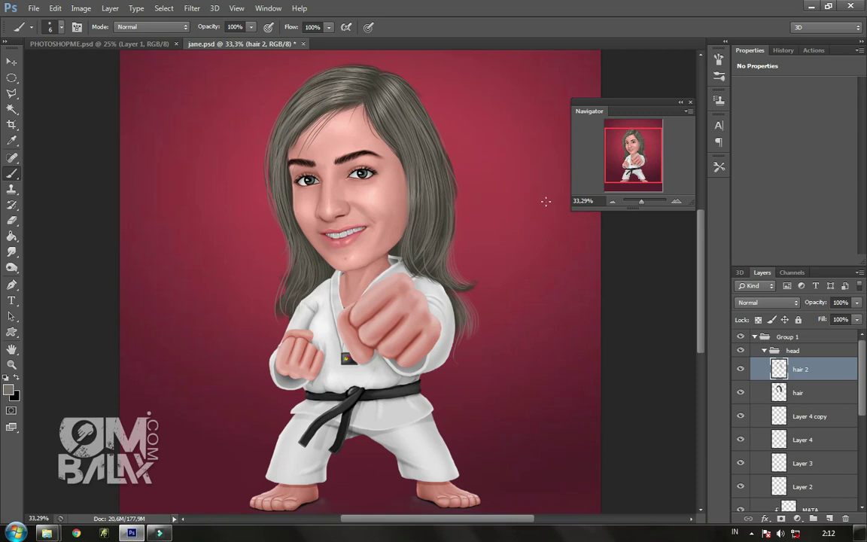
pyautogui.moveTo(641, 203); pyautogui.dragTo(642, 206)
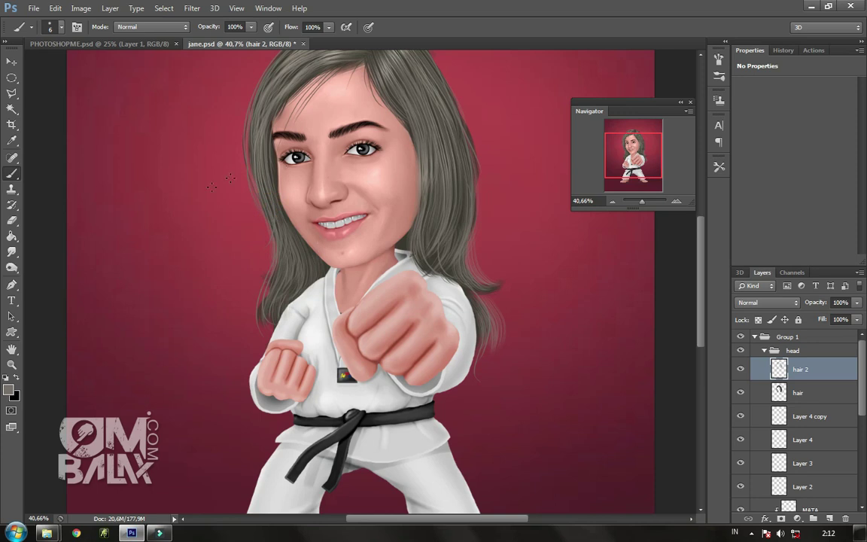
# Step: Dodge the middle of the hair and the strands above the forehead to lighten them
pyautogui.click(11, 267)
pyautogui.rightClick(423, 132)
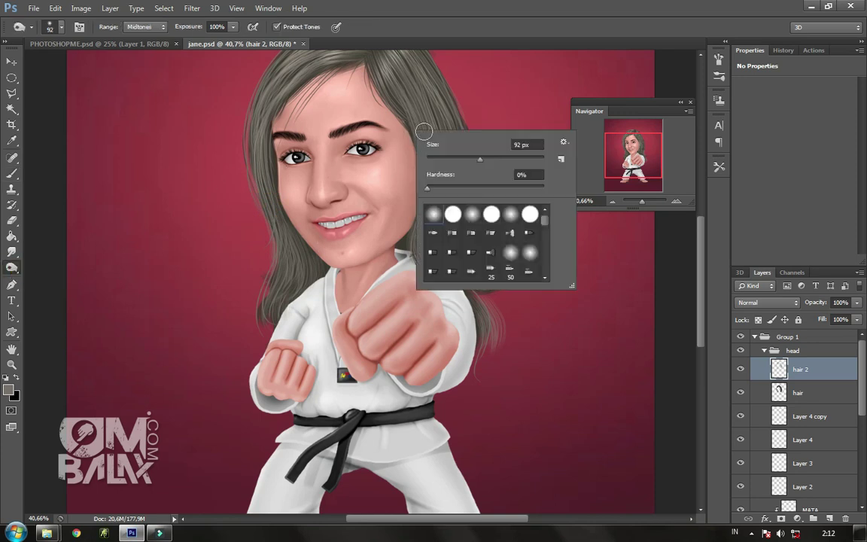
pyautogui.moveTo(397, 93); pyautogui.dragTo(428, 240)
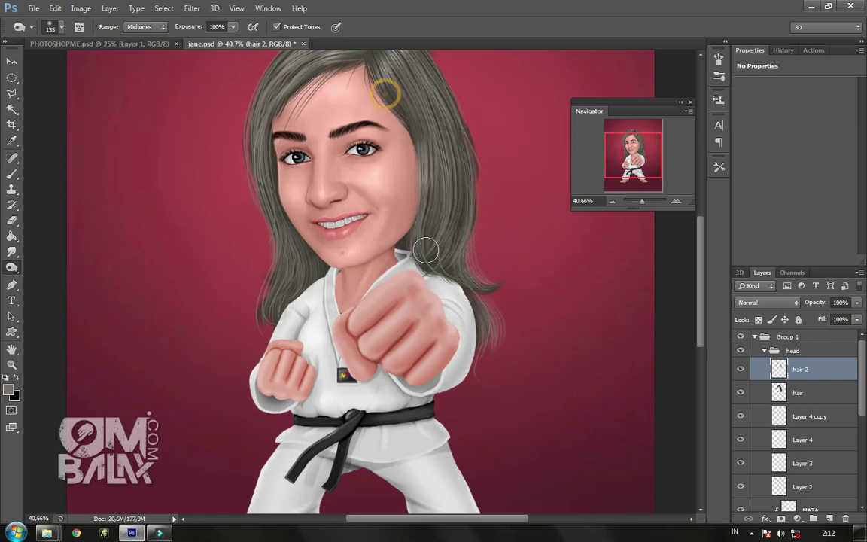
pyautogui.moveTo(397, 106); pyautogui.dragTo(397, 228)
pyautogui.moveTo(413, 179)
pyautogui.mouseDown()
pyautogui.moveTo(402, 259)
pyautogui.moveTo(406, 225)
pyautogui.mouseUp()
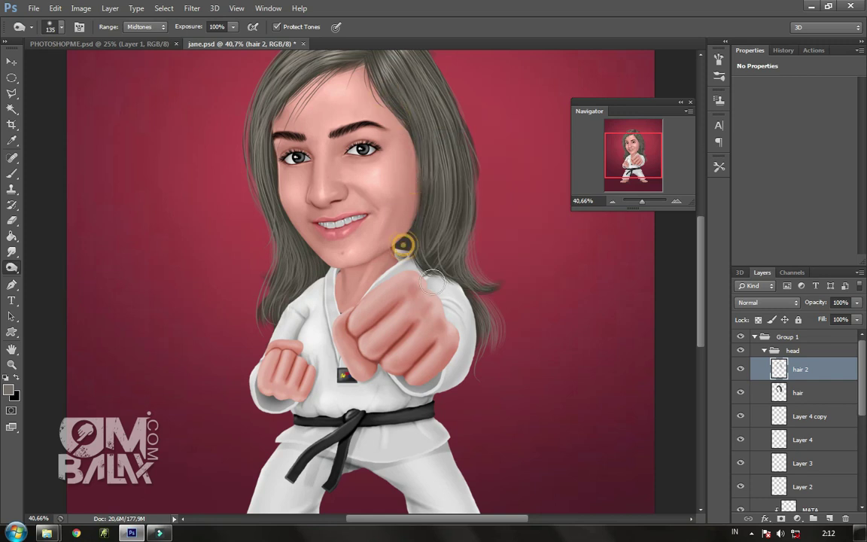
pyautogui.moveTo(291, 117); pyautogui.dragTo(352, 66)
pyautogui.moveTo(381, 146); pyautogui.dragTo(388, 231)
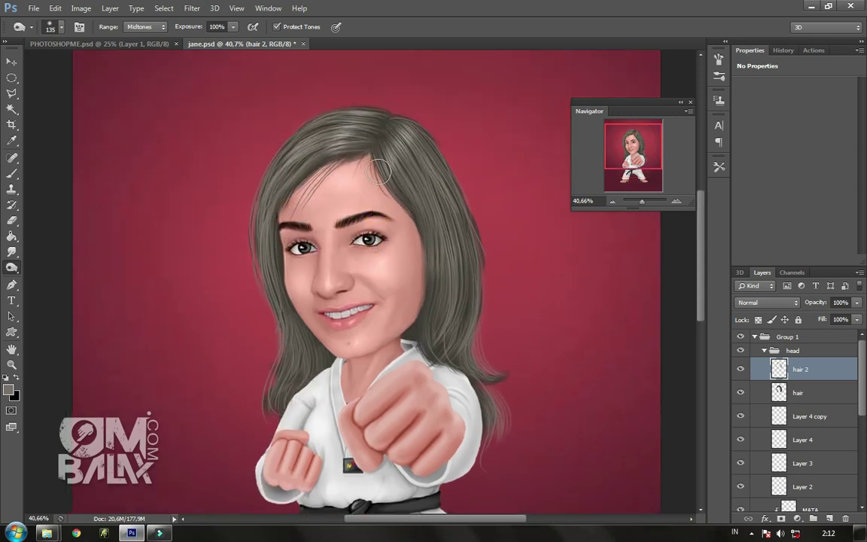
# Step: With a 174 px Dodge brush, lighten the crown and both outer hair edges
pyautogui.rightClick(12, 268)
pyautogui.click(49, 257)
pyautogui.rightClick(287, 137)
pyautogui.click(314, 96)
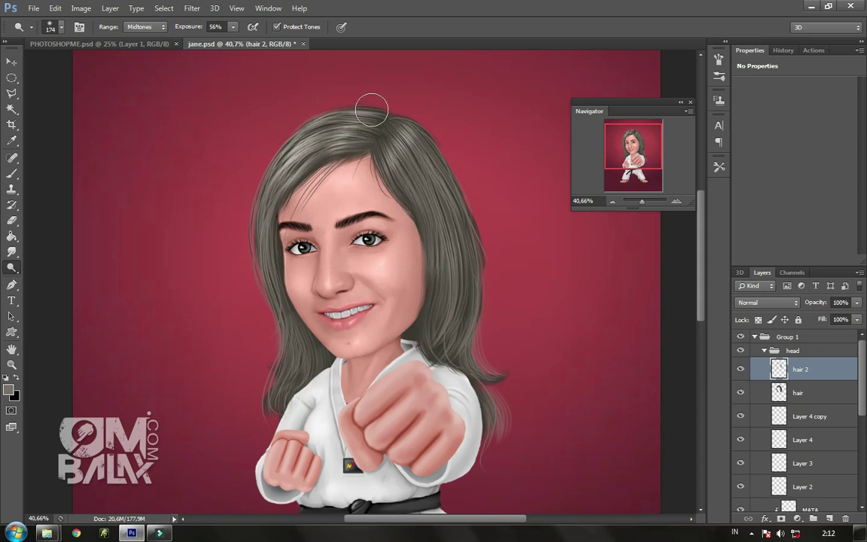
pyautogui.moveTo(421, 107); pyautogui.dragTo(455, 218)
pyautogui.moveTo(455, 164); pyautogui.dragTo(494, 272)
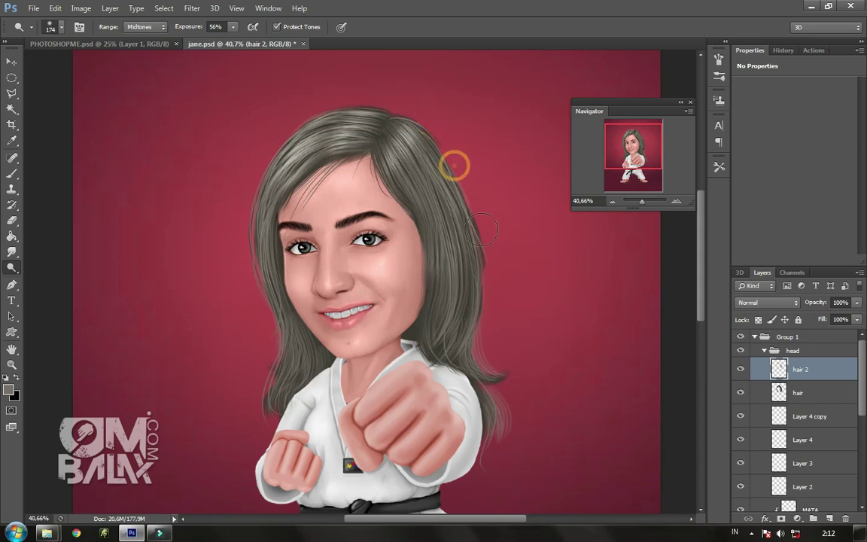
pyautogui.moveTo(504, 361)
pyautogui.mouseDown()
pyautogui.moveTo(506, 442)
pyautogui.moveTo(506, 370)
pyautogui.mouseUp()
pyautogui.moveTo(263, 334)
pyautogui.mouseDown()
pyautogui.moveTo(257, 377)
pyautogui.moveTo(271, 440)
pyautogui.mouseUp()
pyautogui.moveTo(269, 139); pyautogui.dragTo(257, 209)
pyautogui.moveTo(246, 329); pyautogui.dragTo(234, 223)
pyautogui.moveTo(323, 107); pyautogui.dragTo(218, 242)
pyautogui.moveTo(637, 201); pyautogui.dragTo(641, 202)
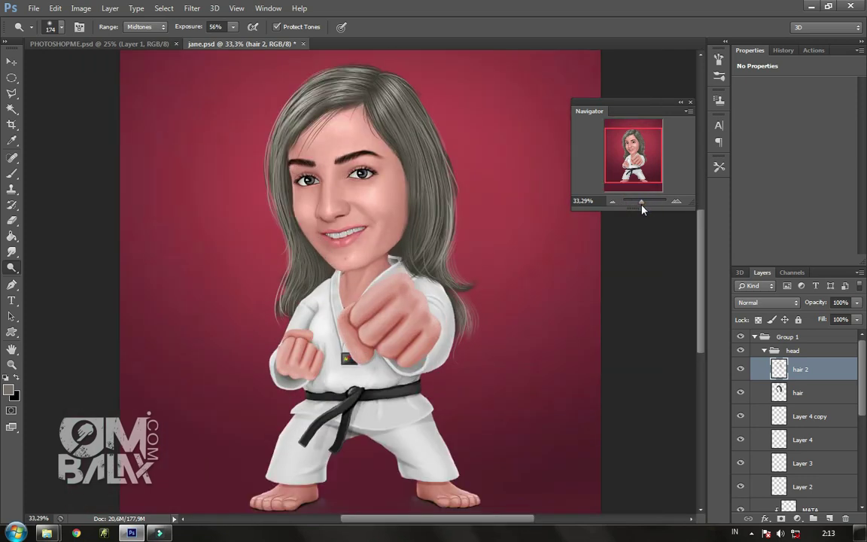
# Step: Collapse the head group and stretch body layer 66 down to 111.22% height
pyautogui.moveTo(495, 275); pyautogui.dragTo(474, 246)
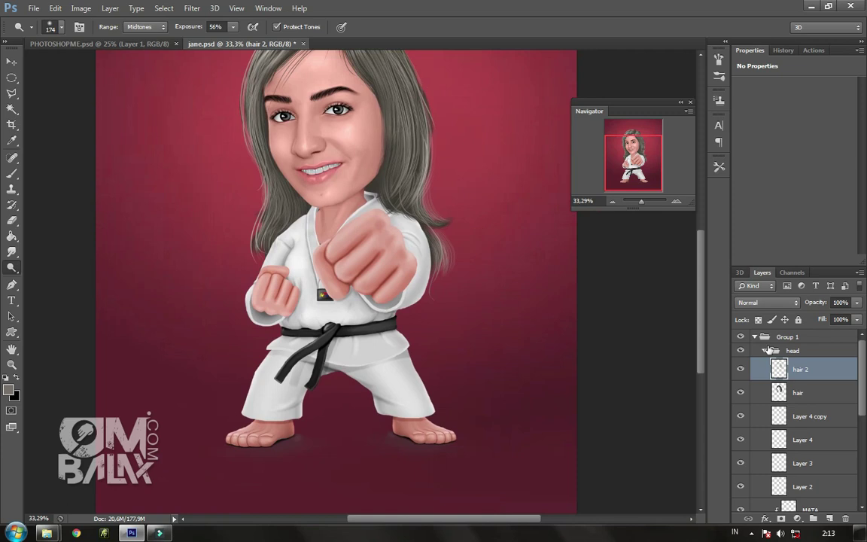
pyautogui.click(765, 350)
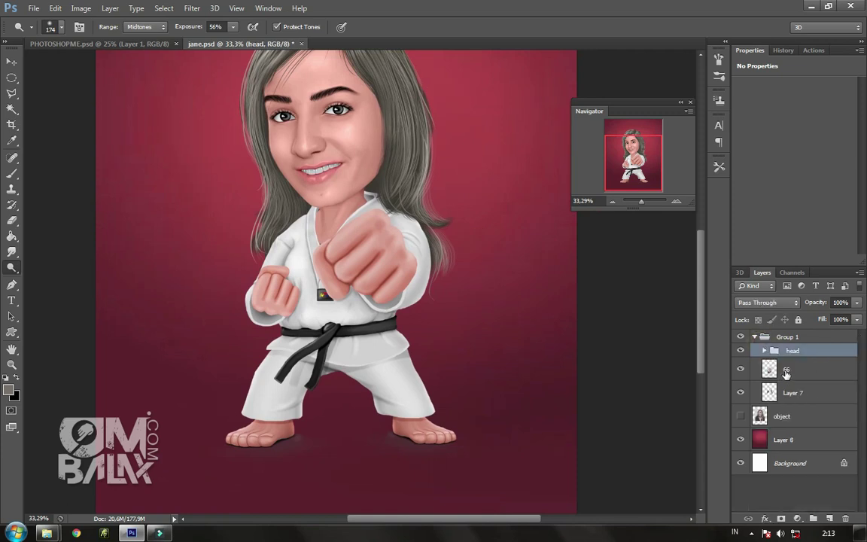
pyautogui.click(786, 372)
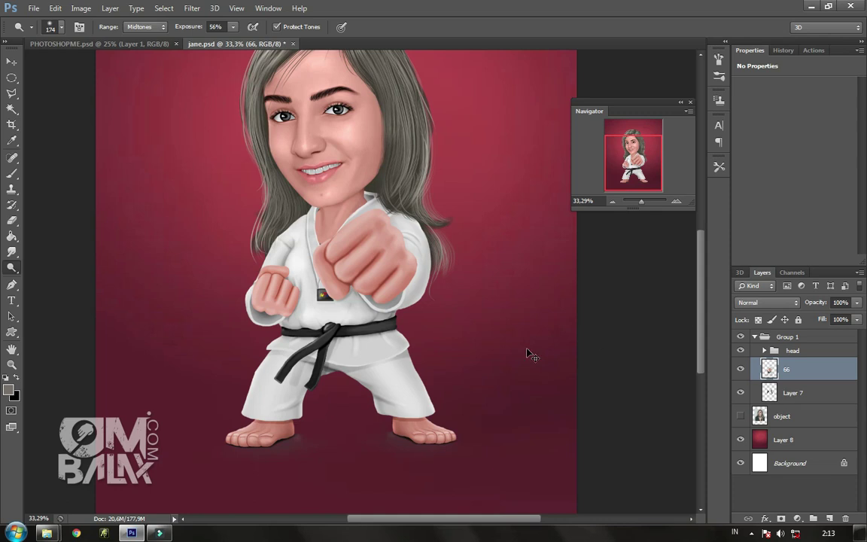
pyautogui.hotkey('ctrl', 't')
pyautogui.moveTo(340, 488); pyautogui.dragTo(344, 506)
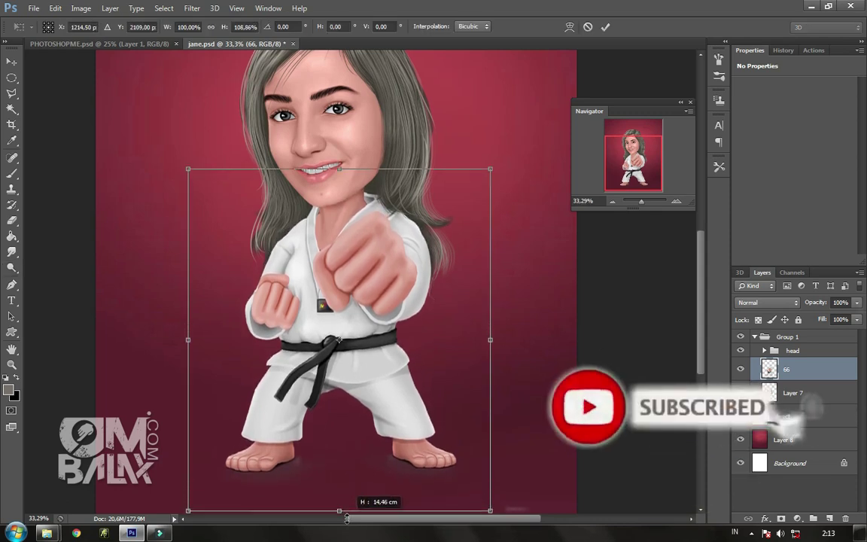
pyautogui.moveTo(345, 505); pyautogui.dragTo(345, 515)
pyautogui.press('Return')
pyautogui.press('o')
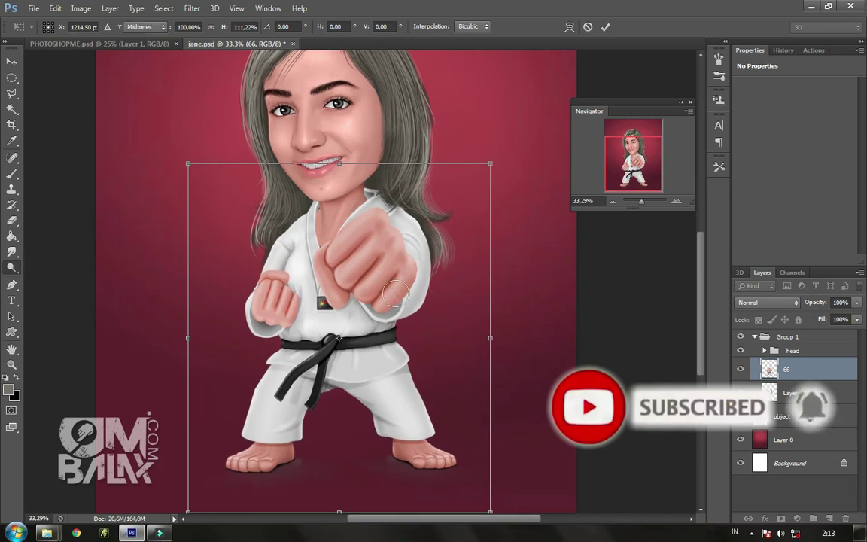
pyautogui.click(11, 61)
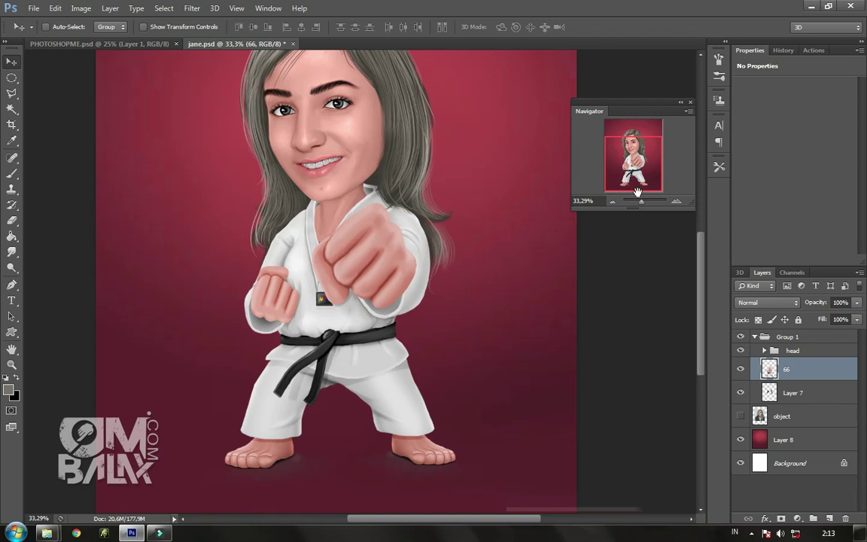
pyautogui.moveTo(641, 201); pyautogui.dragTo(637, 200)
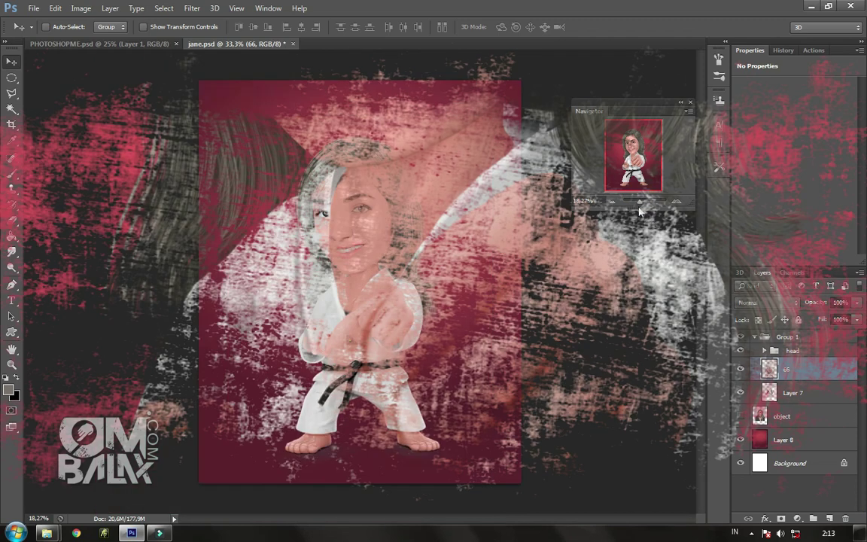